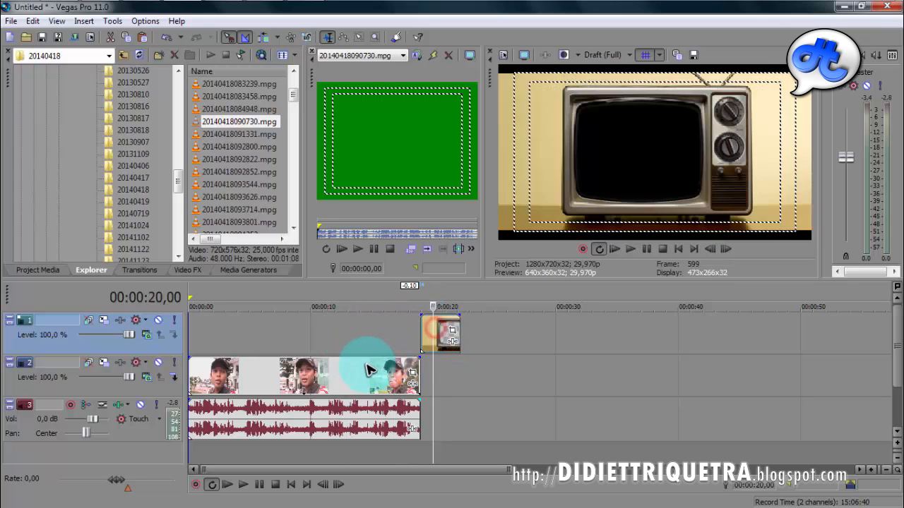
- Turn off Maintain Aspect Ratio for the video clip on track 2
left_click(346, 336)
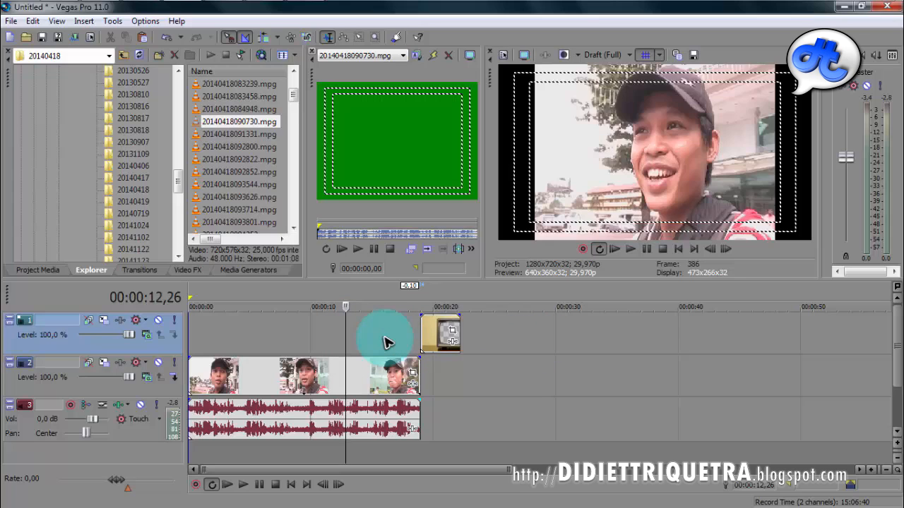
left_click(373, 336)
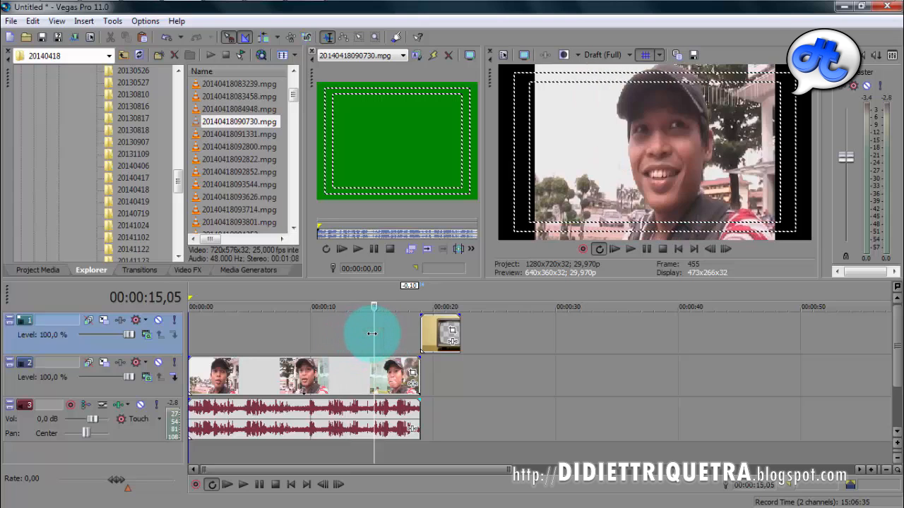
left_click_drag(372, 333, 342, 333)
right_click(356, 376)
left_click(422, 399)
right_click(341, 377)
left_click(400, 268)
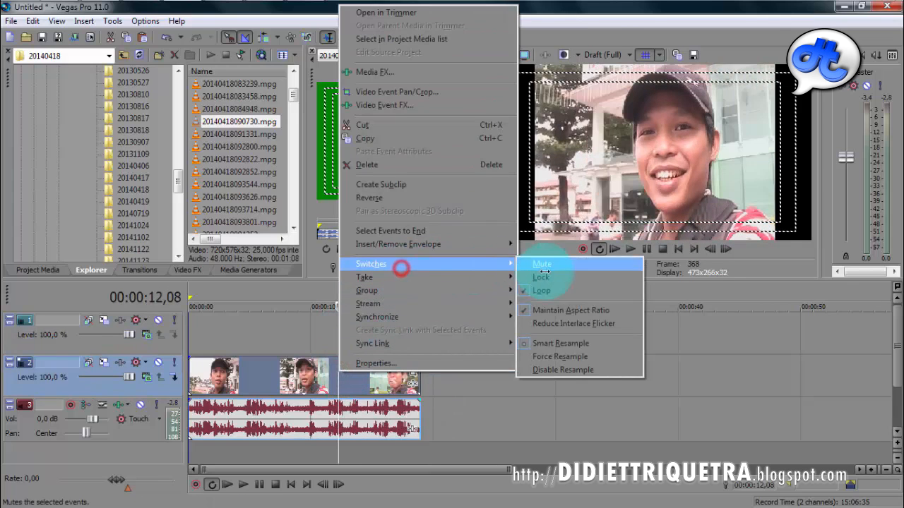
left_click(555, 309)
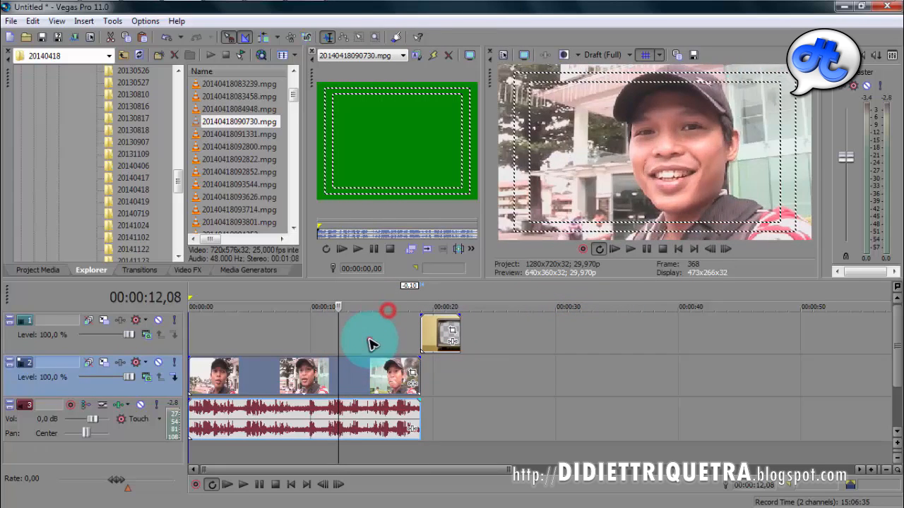
- Move the TV image on track 1 over the video clip, at about the 14-second mark
left_click(367, 333)
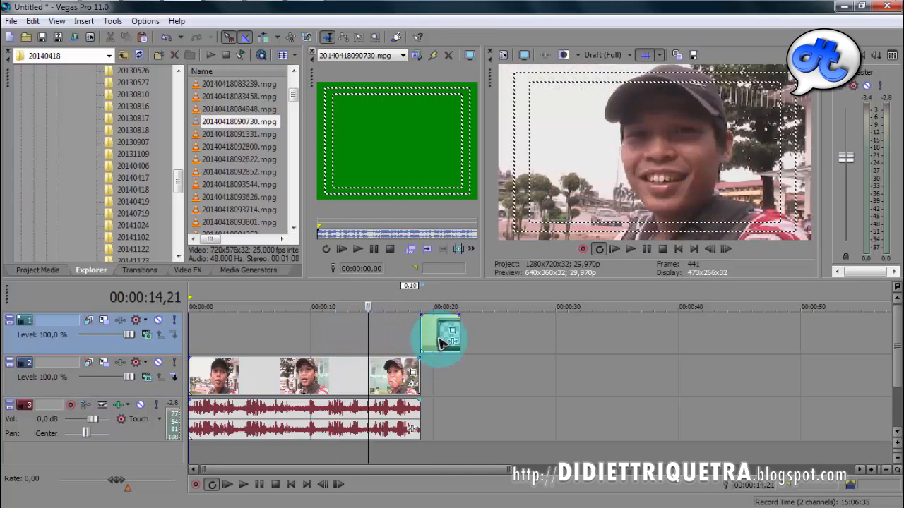
left_click_drag(422, 329, 369, 353)
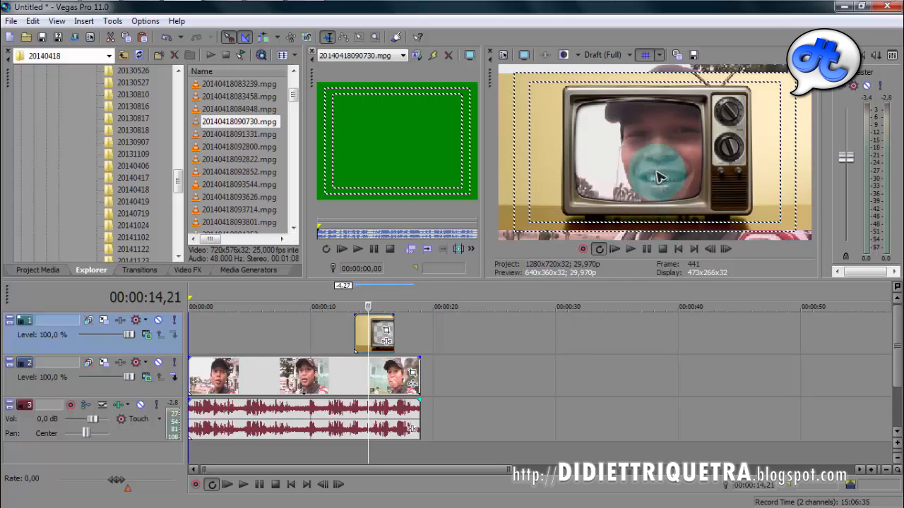
left_click(386, 338)
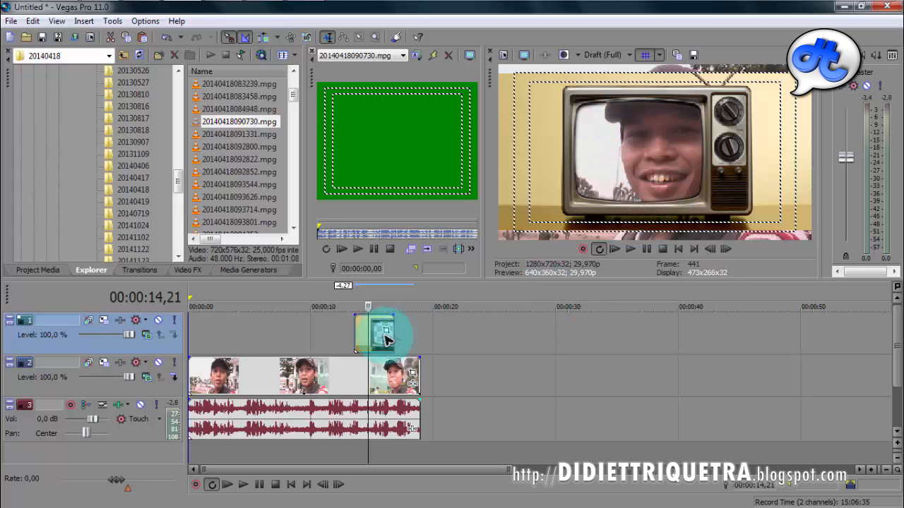
left_click(369, 334)
- Switch to Photoshop to examine the TV image with its transparent screen cut-out, and return to Vegas Pro
mouse_move(367, 507)
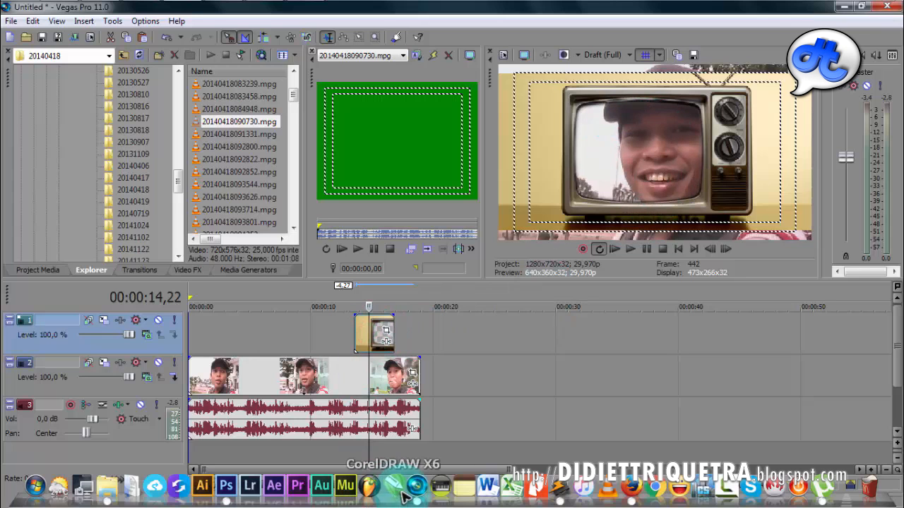
left_click(226, 486)
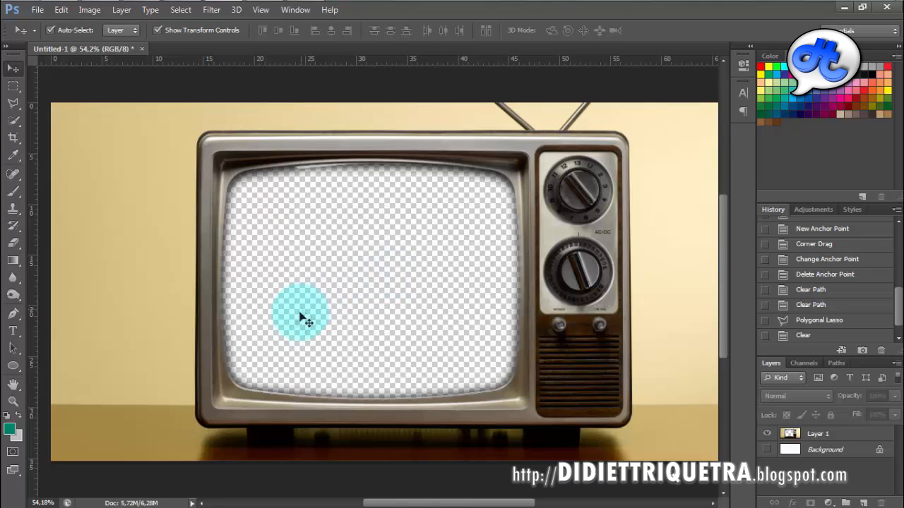
mouse_move(247, 504)
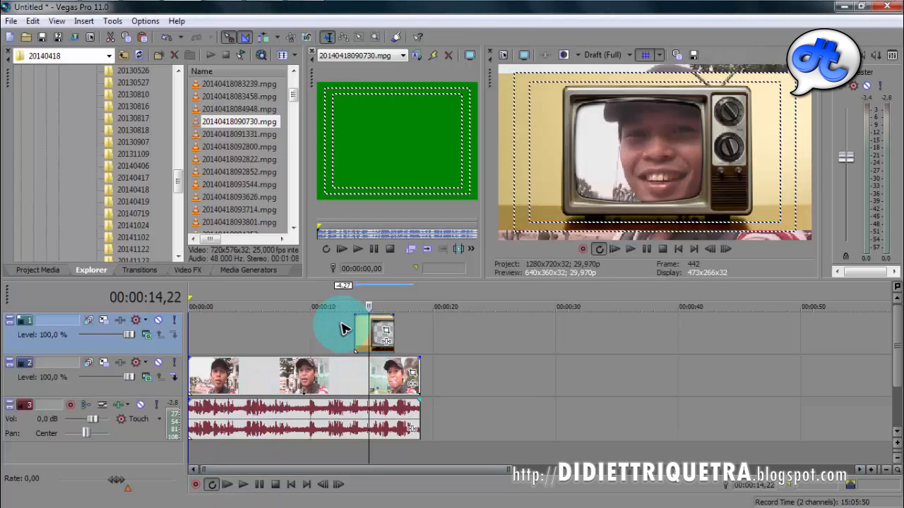
- Move the TV image on track 1 to the very start of the timeline
left_click(342, 325)
left_click(361, 322)
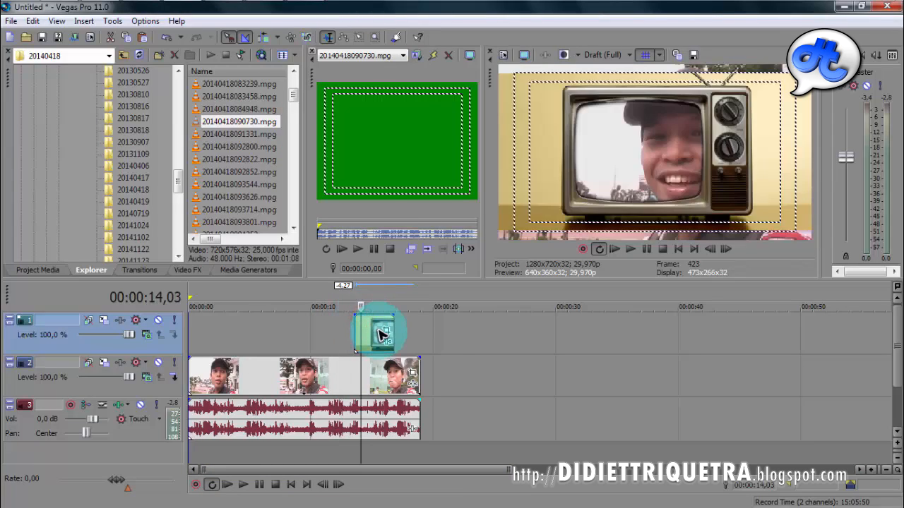
left_click_drag(379, 332, 439, 331)
left_click(342, 335)
left_click_drag(342, 331, 161, 333)
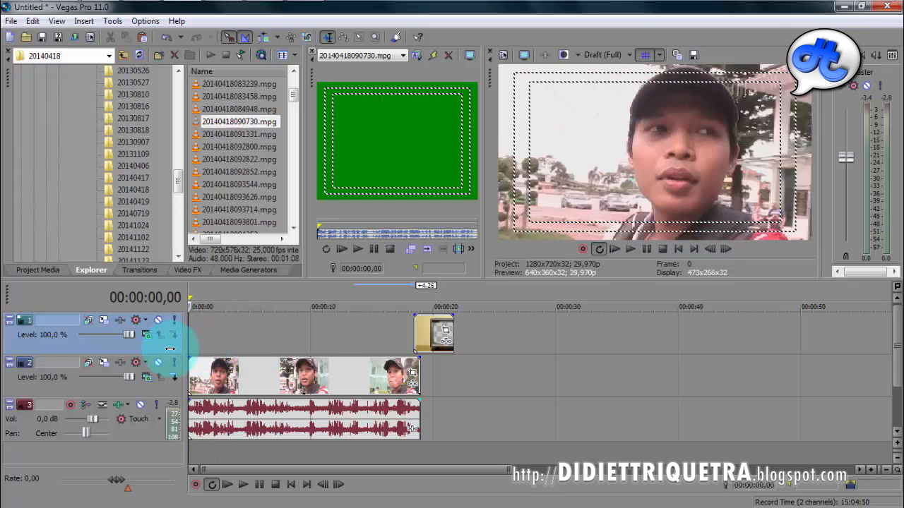
left_click_drag(430, 330, 182, 332)
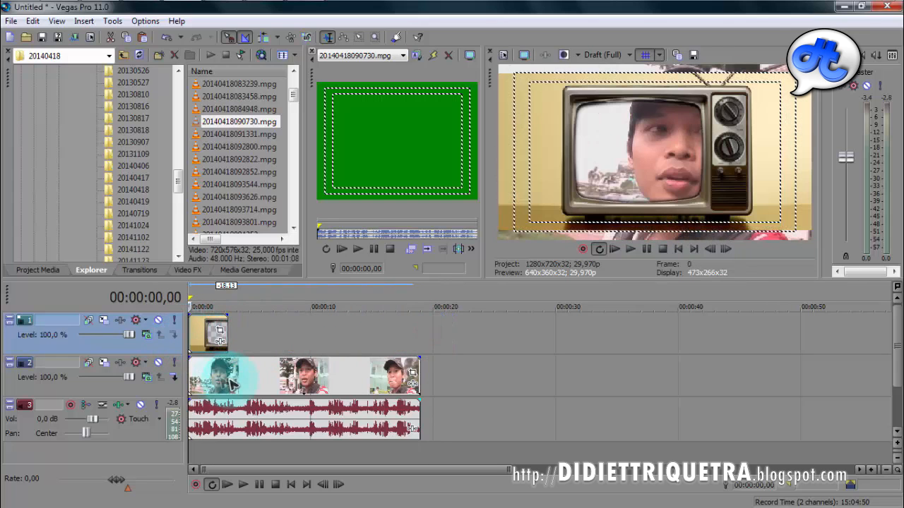
- Shift the video clip clear of the TV image and enlarge track 1 to about 1.447 × 814 with Track Motion
left_click_drag(232, 381, 308, 379)
left_click(209, 331)
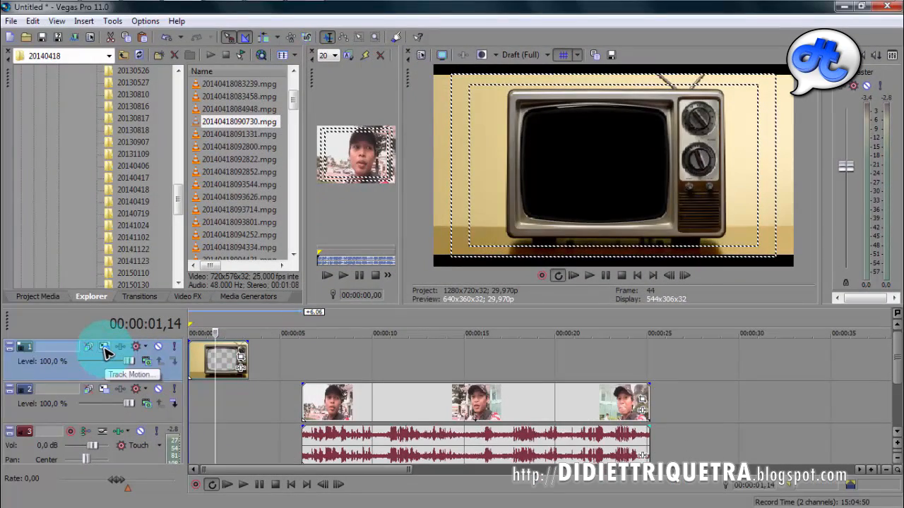
left_click(105, 349)
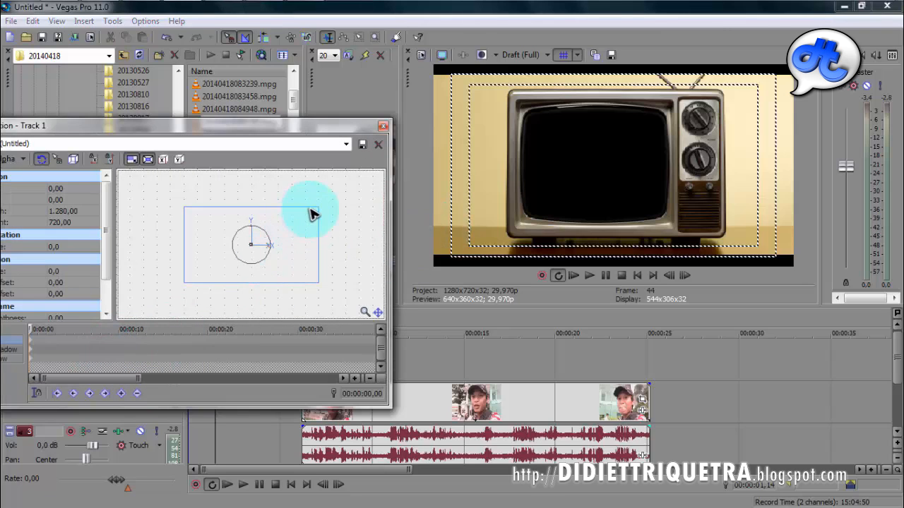
left_click_drag(318, 207, 328, 202)
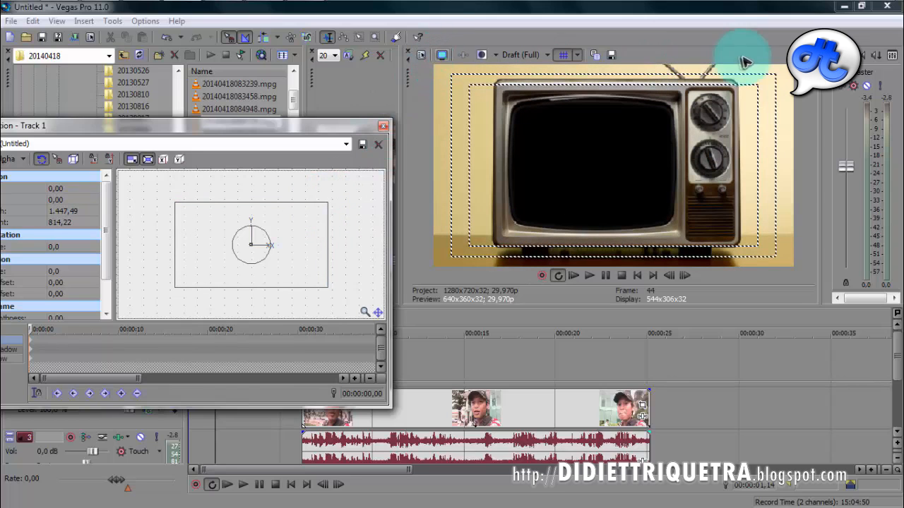
- Return the video clip to the timeline start beneath the TV image and shrink track 2 to roughly the TV screen's size with Track Motion
left_click_drag(469, 418, 374, 413)
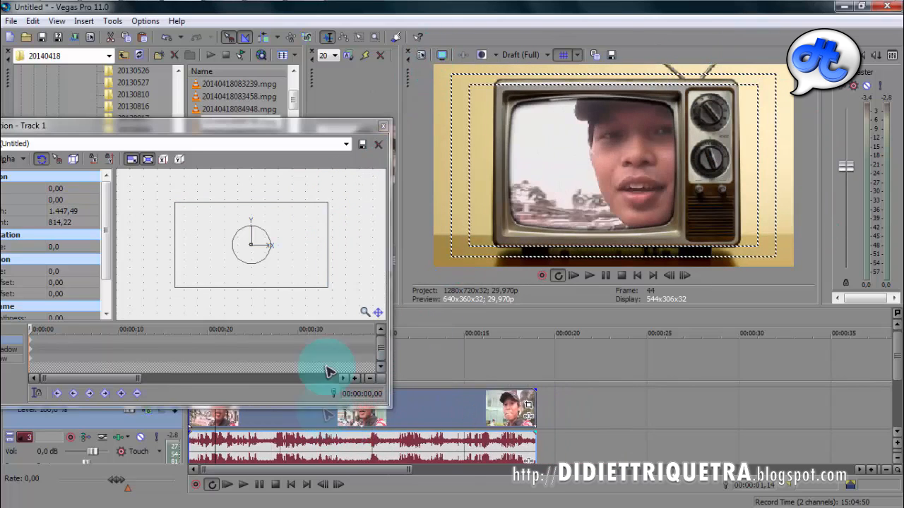
left_click(383, 126)
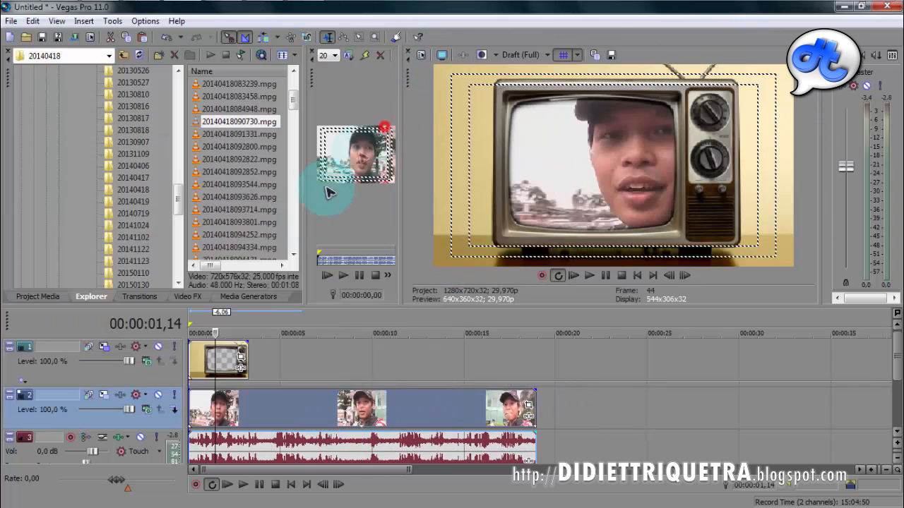
left_click(104, 396)
left_click_drag(319, 209, 288, 233)
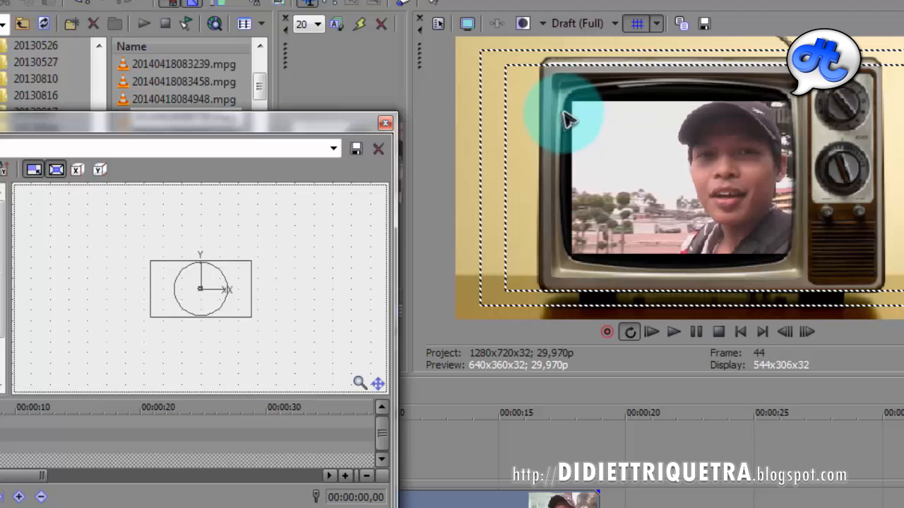
- Fine-tune the size and position of track 2 in Track Motion until the video fills the TV screen opening
mouse_move(238, 283)
left_mouse_down()
mouse_move(216, 281)
mouse_move(247, 278)
mouse_move(222, 272)
mouse_move(244, 281)
mouse_move(234, 283)
mouse_move(250, 255)
mouse_move(235, 286)
left_mouse_up()
left_click_drag(650, 372, 650, 474)
left_click(232, 281)
scroll(231, 282, "up", 8)
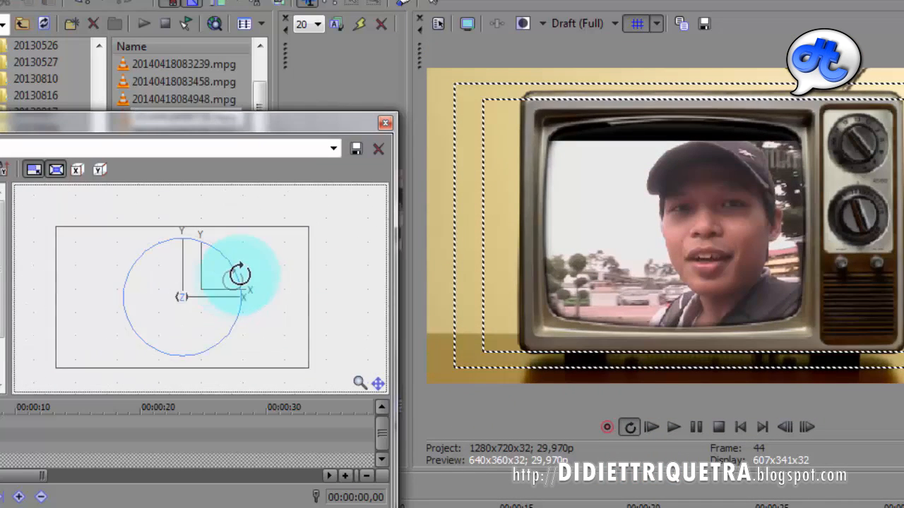
scroll(240, 273, "up", 3)
mouse_move(316, 231)
left_mouse_down()
mouse_move(312, 219)
mouse_move(335, 196)
mouse_move(302, 227)
left_mouse_up()
left_click_drag(334, 198, 340, 194)
left_click_drag(282, 250, 281, 248)
left_click(363, 236)
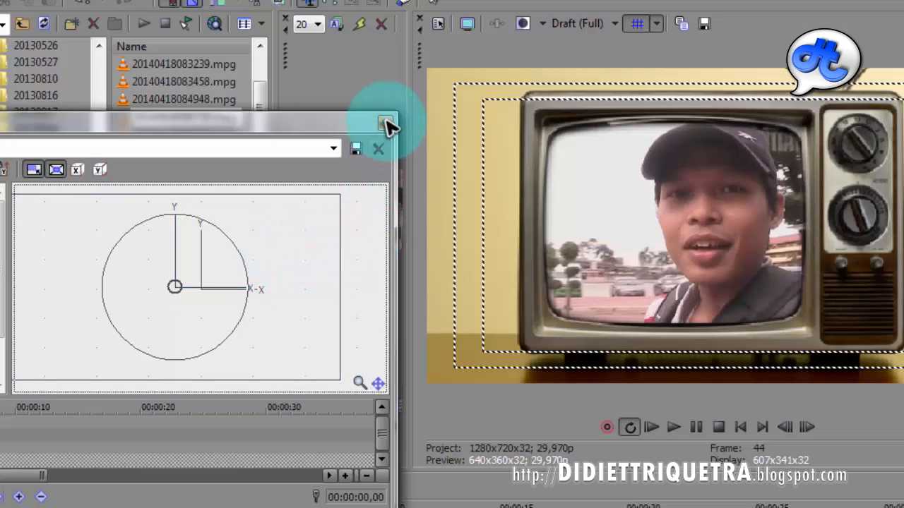
left_click(386, 125)
- Mark the full length of the video clip as the loop region and return the playhead to the start
left_click(339, 416)
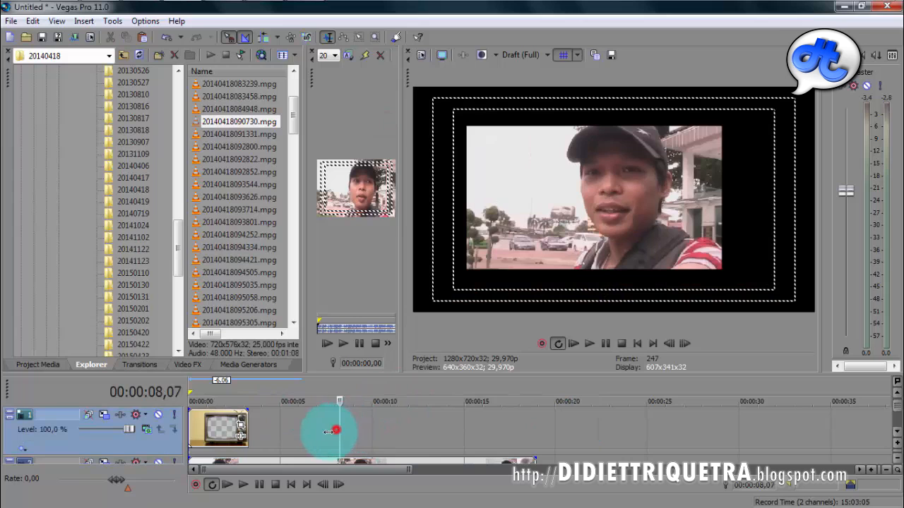
left_click_drag(336, 430, 329, 432)
double_click(278, 420)
double_click(287, 384)
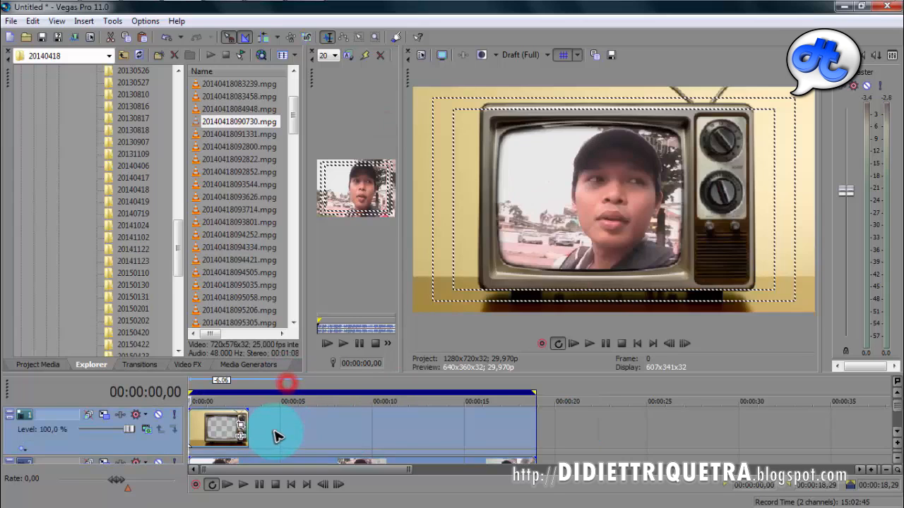
left_click(277, 435)
left_click(207, 422)
left_click_drag(203, 422, 181, 421)
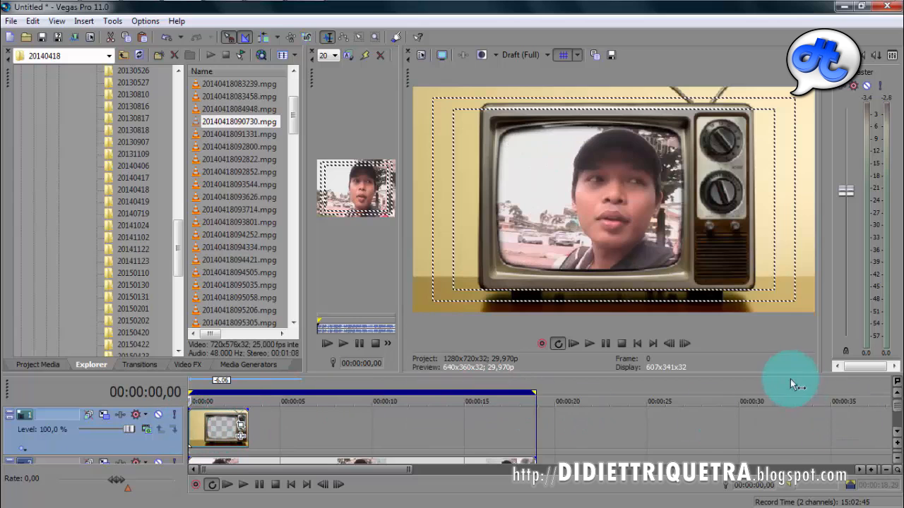
left_click_drag(798, 373, 799, 317)
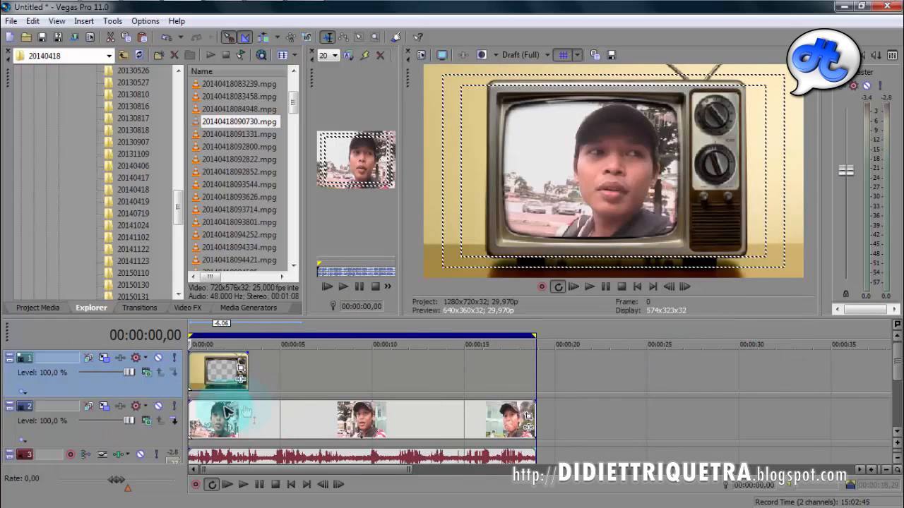
- Make track 2 a compositing child of track 1
left_click(204, 371)
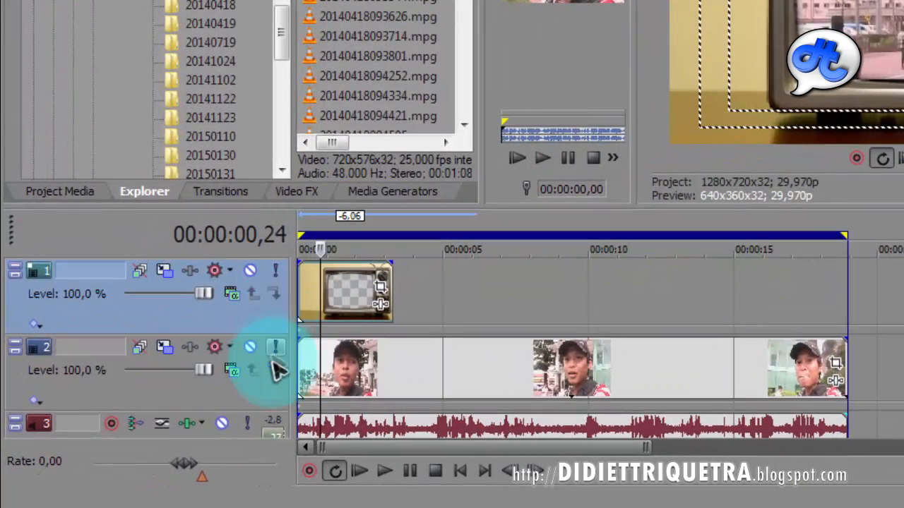
left_click(352, 367)
left_click(265, 312)
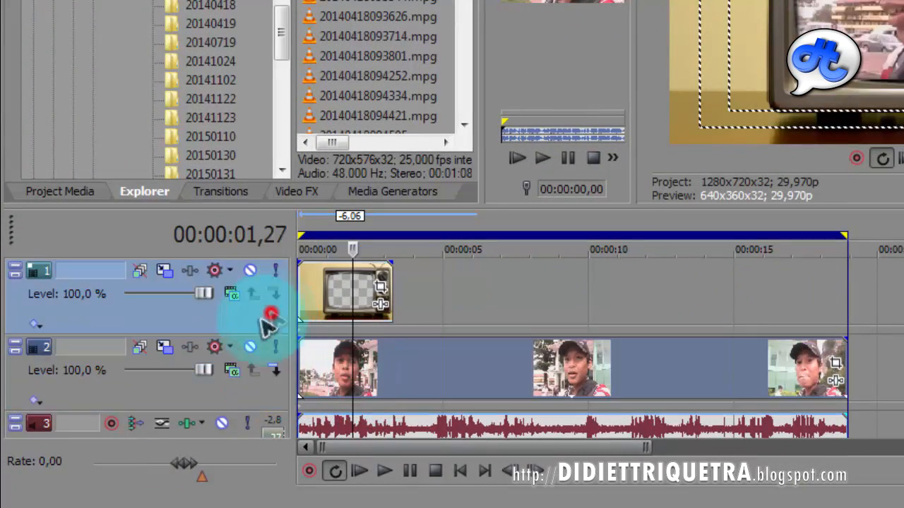
left_click(276, 369)
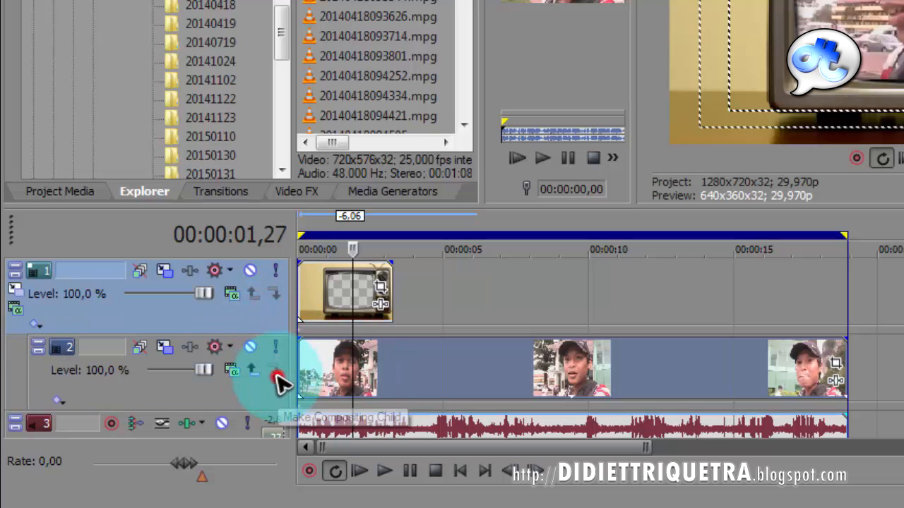
- Open the parent motion of track 1 and enlarge the composite to about 1.286 × 1.286
left_click(15, 293)
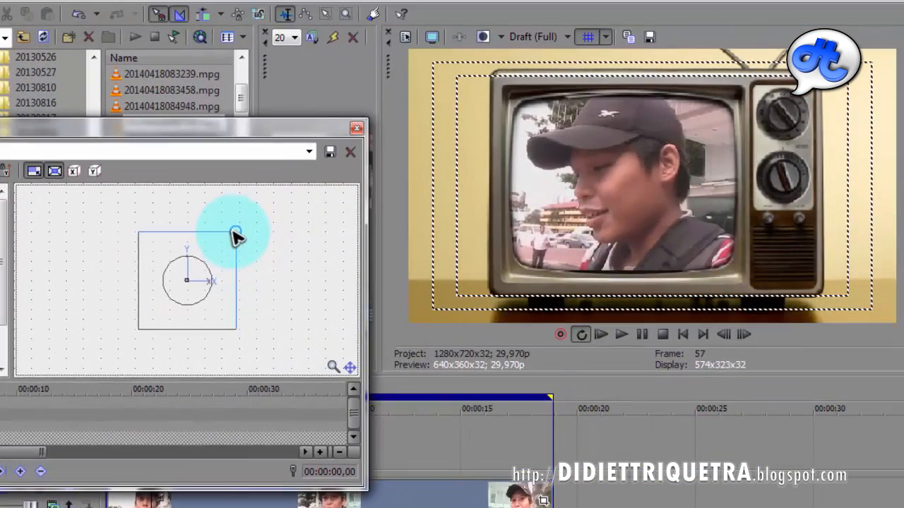
mouse_move(260, 141)
left_mouse_down()
mouse_move(296, 137)
mouse_move(244, 145)
left_mouse_up()
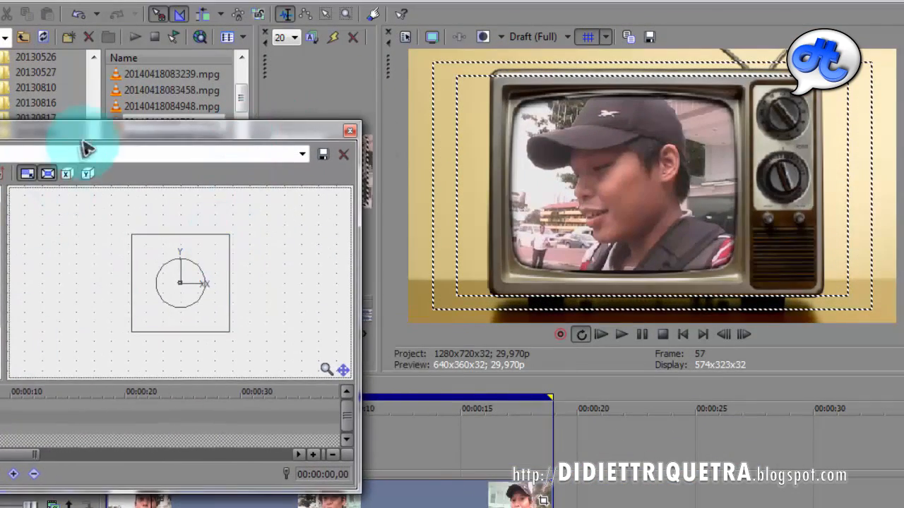
left_click_drag(85, 149, 103, 146)
left_click_drag(251, 233, 298, 214)
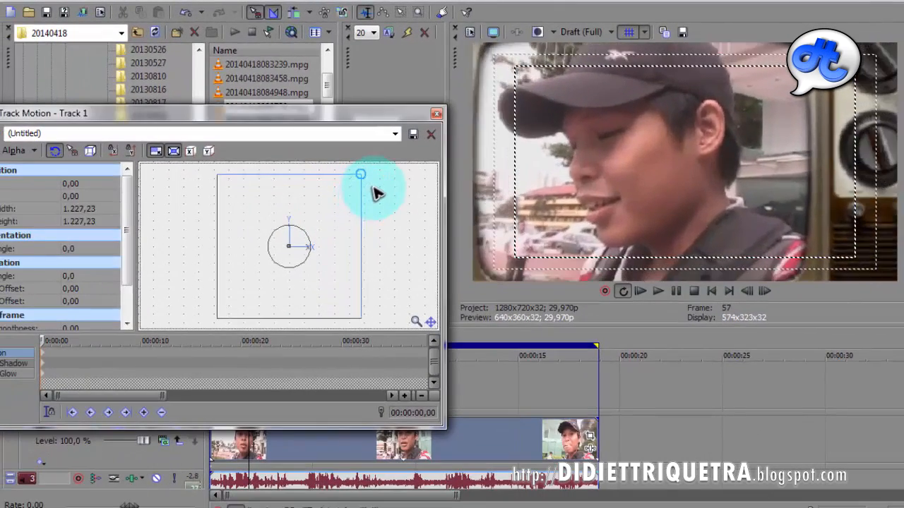
left_click_drag(372, 188, 360, 195)
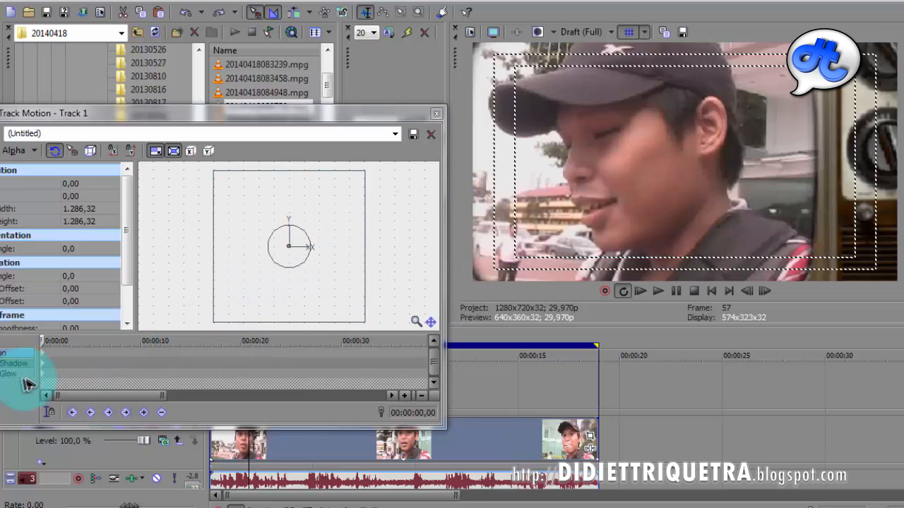
- Extend the end of the TV image event on track 1 to about 00:00:14,22
left_click(60, 366)
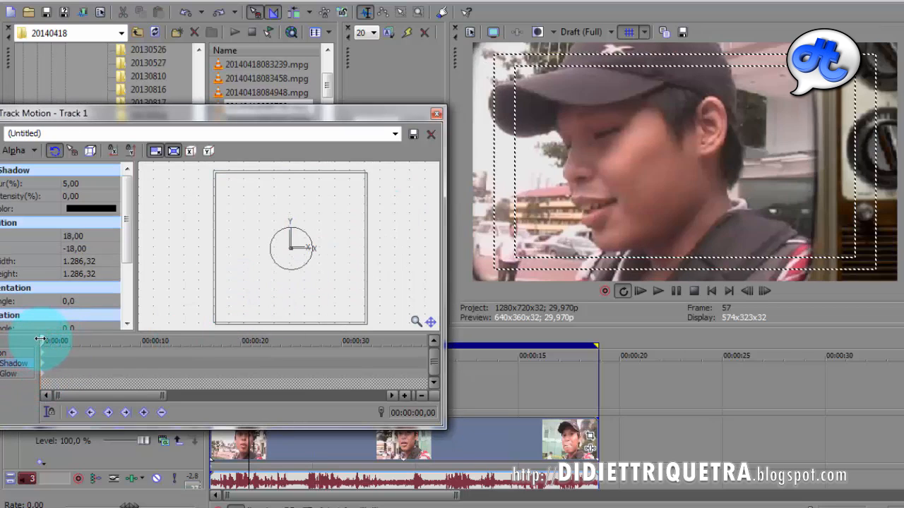
scroll(111, 360, "up", 4)
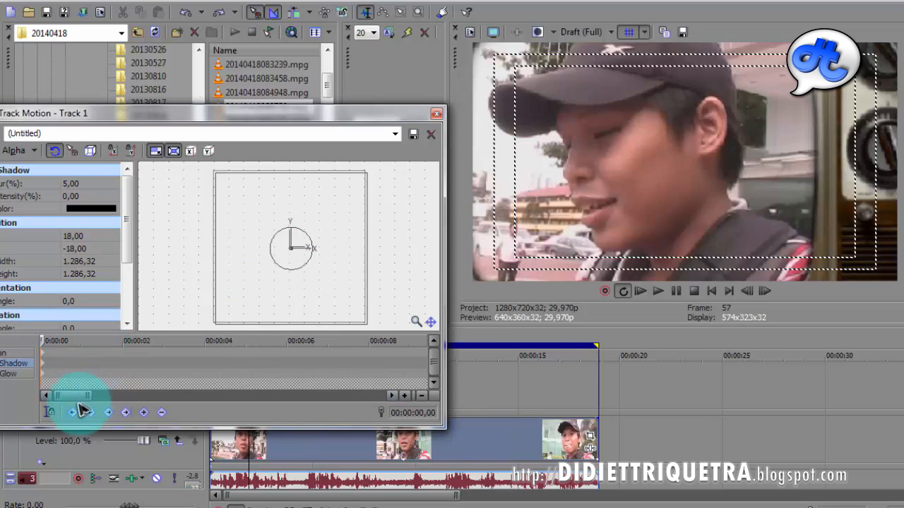
left_click_drag(346, 94, 396, 0)
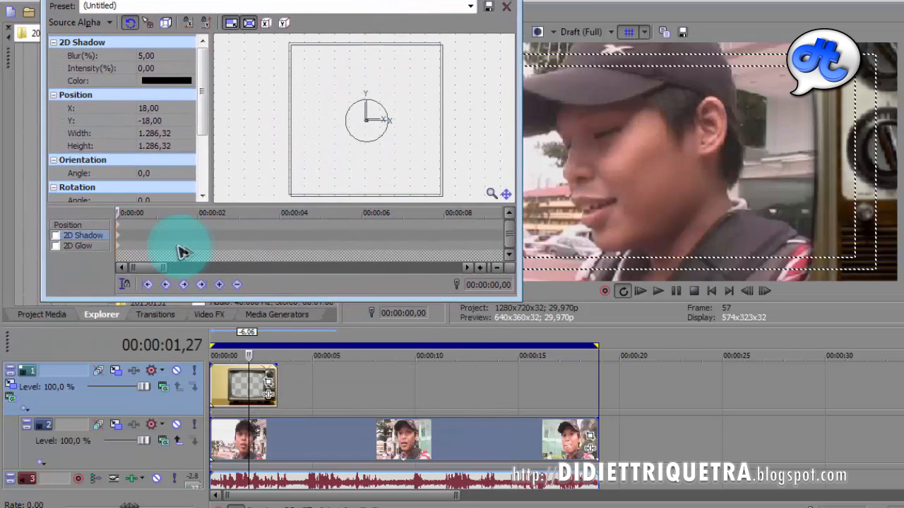
left_click(226, 387)
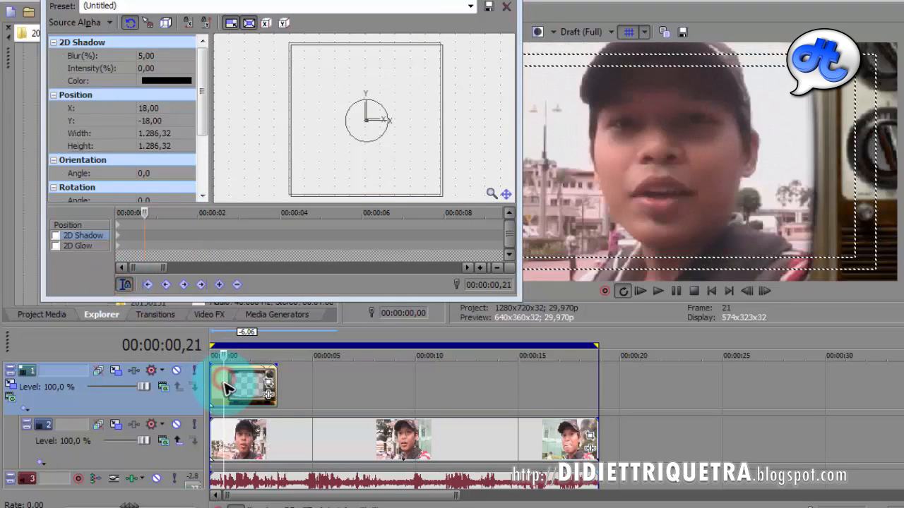
left_click_drag(276, 380, 510, 381)
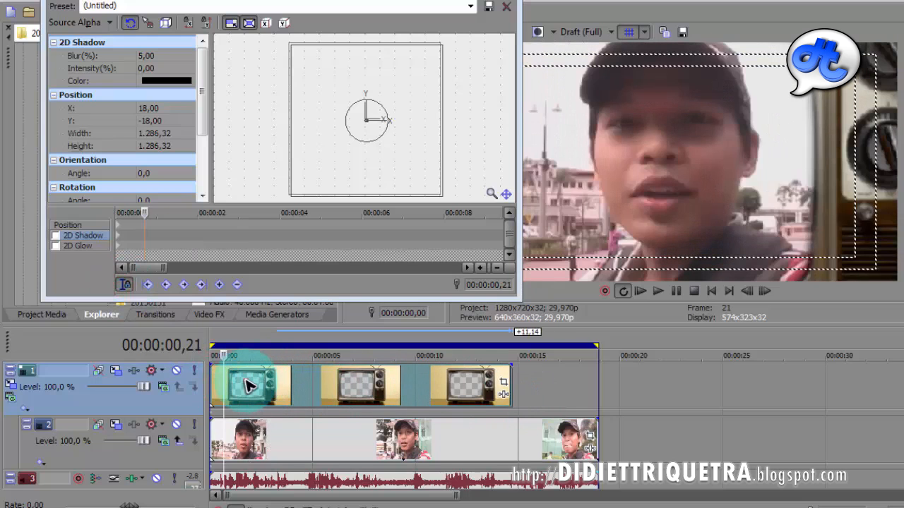
- Play the composite to find the zoom's end point and add a parent motion position keyframe at 00:00:05,25
left_click(247, 385)
left_click_drag(245, 381, 218, 381)
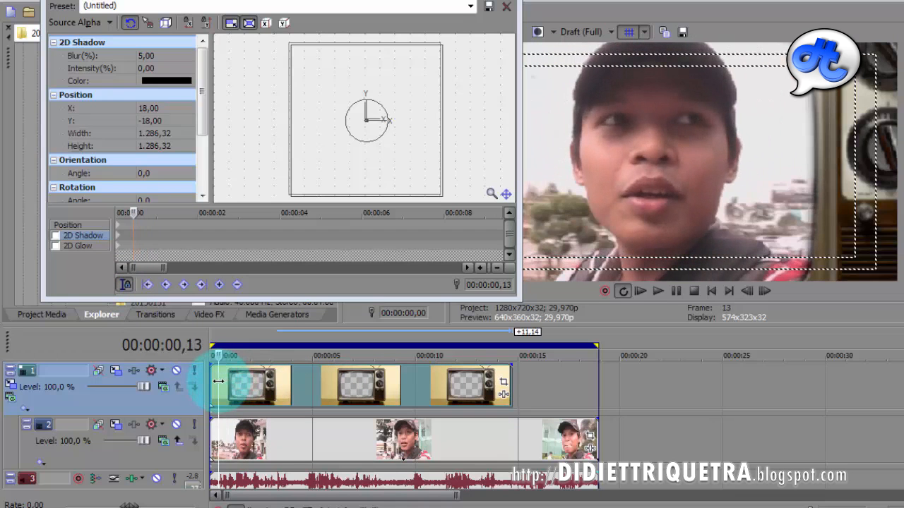
key("space")
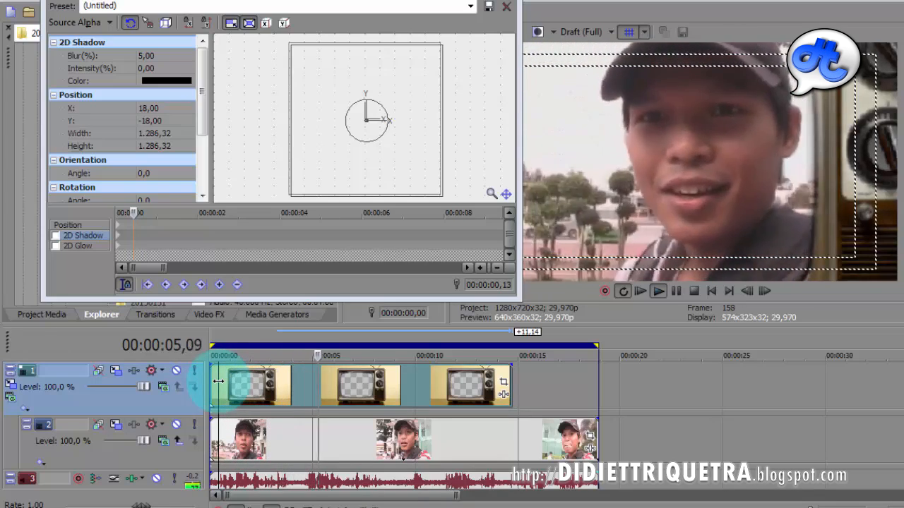
key("space")
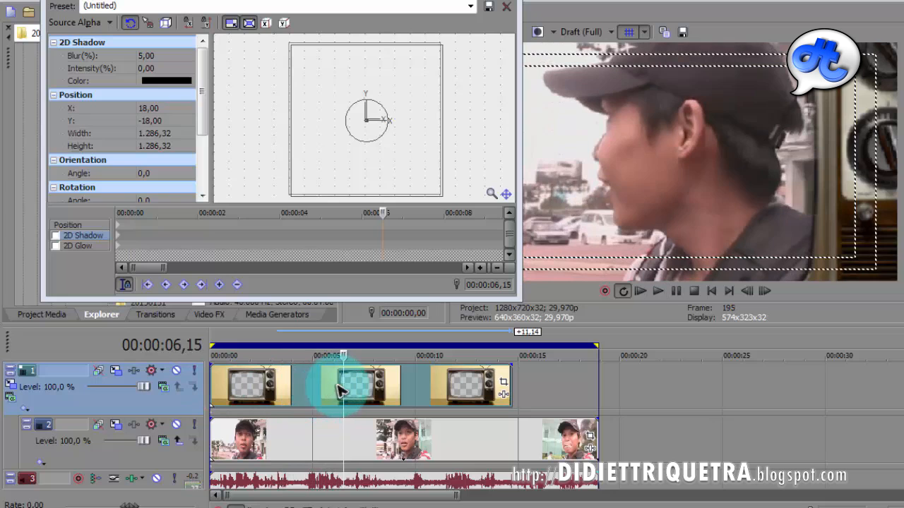
left_click_drag(345, 384, 329, 389)
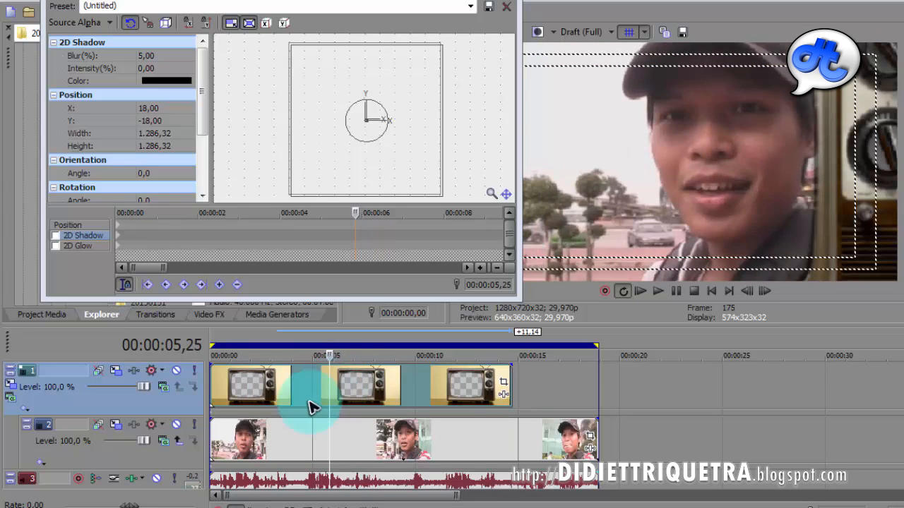
left_click(357, 230)
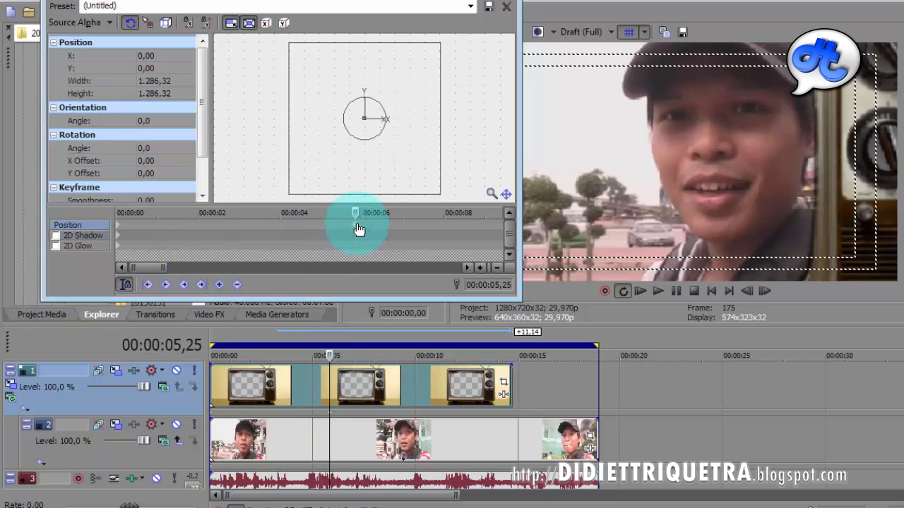
- Add a position keyframe at 00:00:02,04, enlarge the composite to about 1.664,38 and shift it to about X 163,49, Y 56,59
left_click_drag(356, 212, 234, 223)
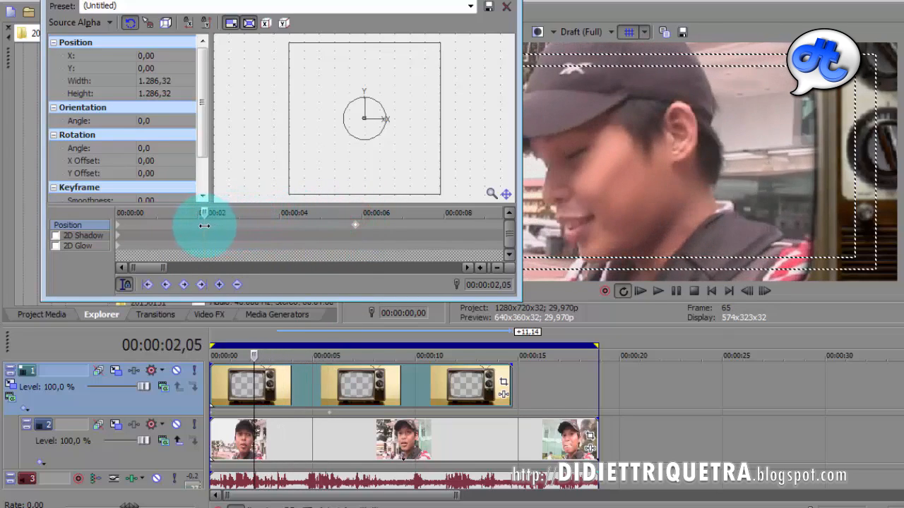
left_click_drag(214, 227, 205, 233)
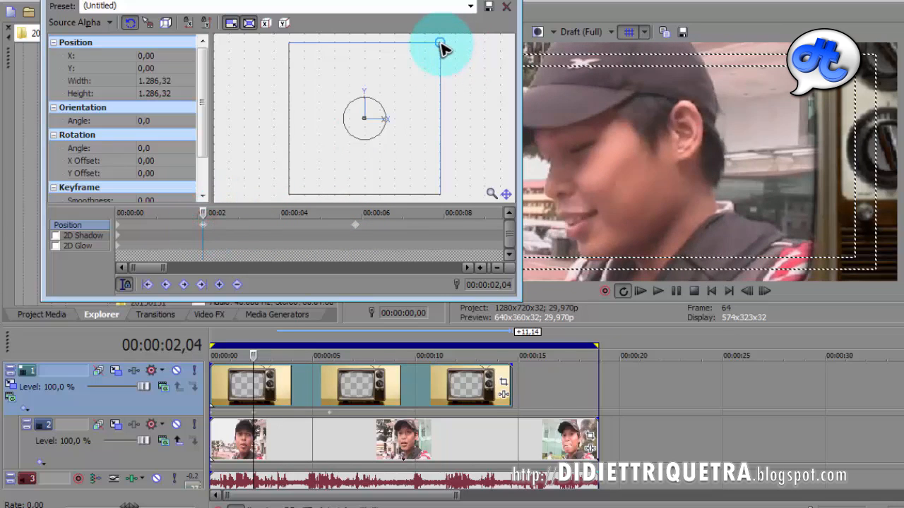
left_click_drag(442, 46, 473, 31)
left_click_drag(430, 79, 414, 131)
- Reset the position keyframe at 00:00:05,25 with the Default preset
left_click(355, 232)
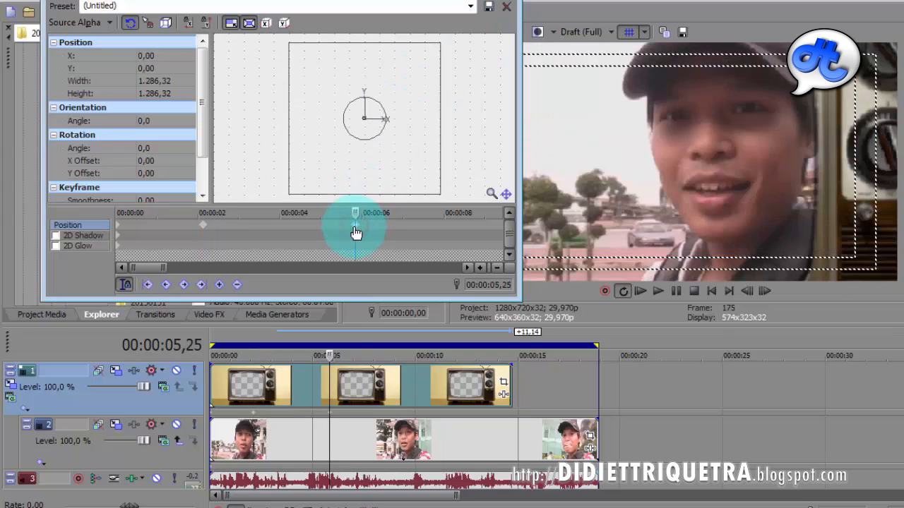
left_click(471, 6)
left_click(463, 22)
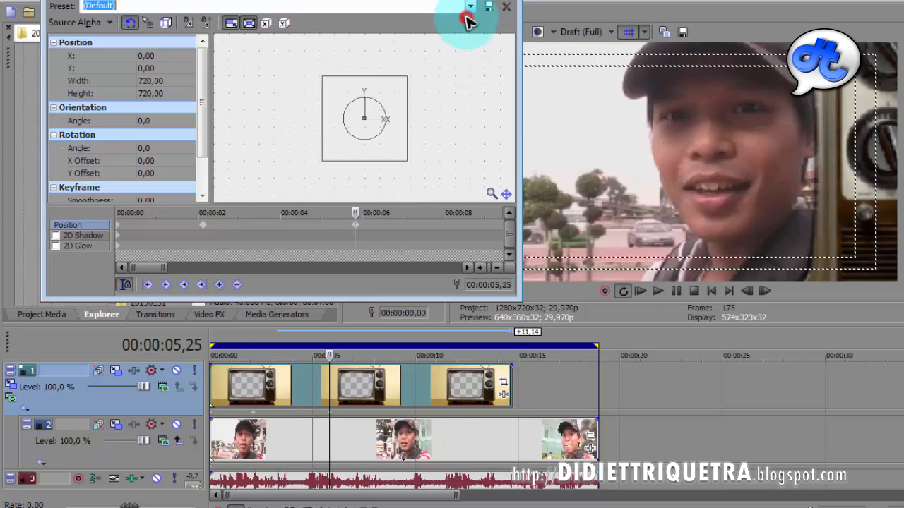
- Adjust the keyframe at 00:00:02,04 to about 1.465,00 wide and high, positioned at X 154,21, Y -8,41
left_click(202, 231)
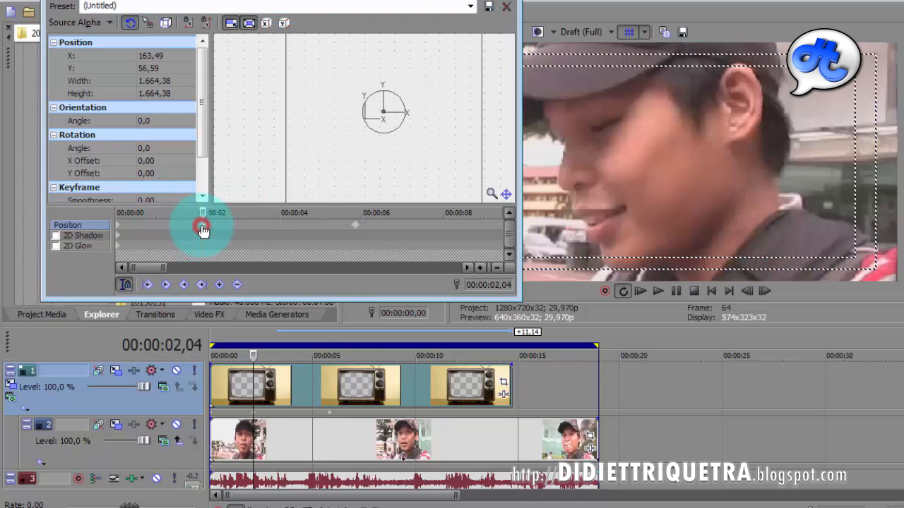
left_click_drag(439, 84, 435, 58)
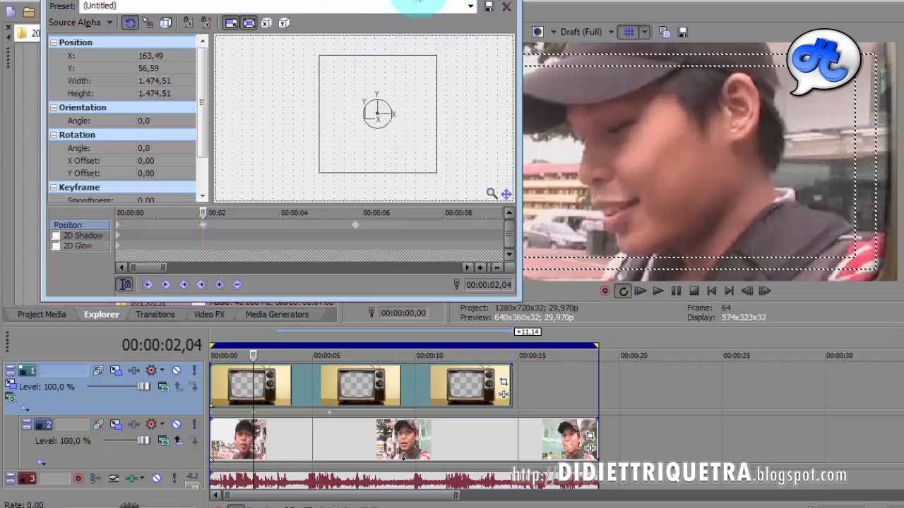
left_click_drag(416, 3, 292, 28)
mouse_move(309, 98)
left_mouse_down()
mouse_move(299, 133)
mouse_move(313, 101)
mouse_move(297, 113)
mouse_move(318, 116)
mouse_move(309, 103)
left_mouse_up()
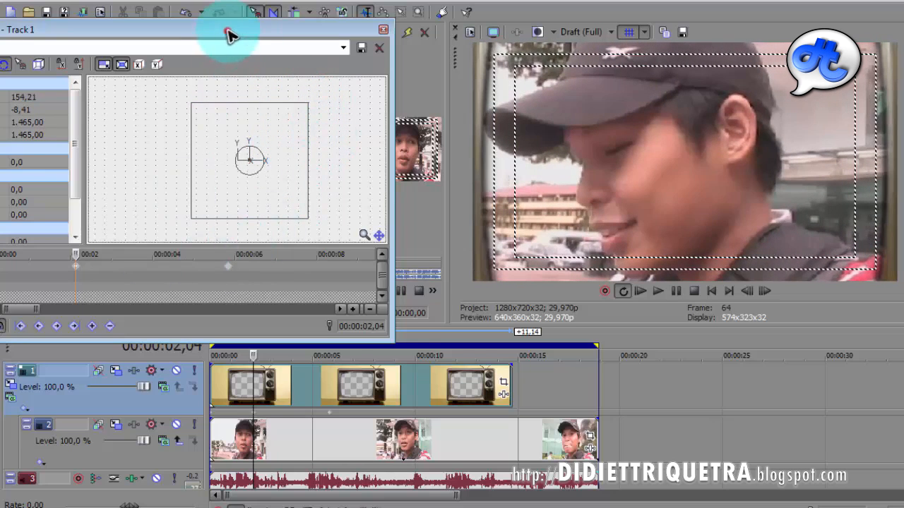
left_click_drag(227, 36, 291, 29)
- Copy the position keyframe at 00:00:02,04 and paste it over the keyframe at the start of the parent motion
left_click_drag(142, 248, 53, 265)
key("Delete")
left_click_drag(172, 33, 246, 5)
left_click(159, 233)
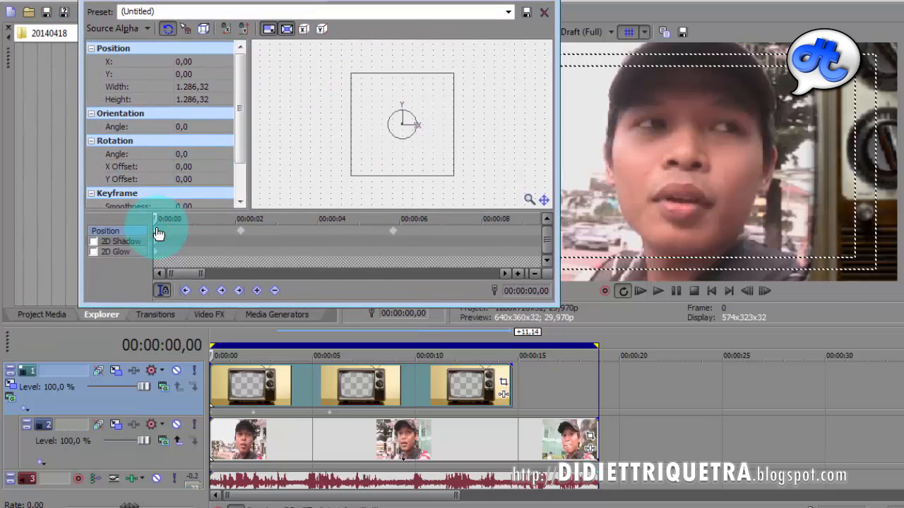
left_click(241, 235)
key("ctrl+c")
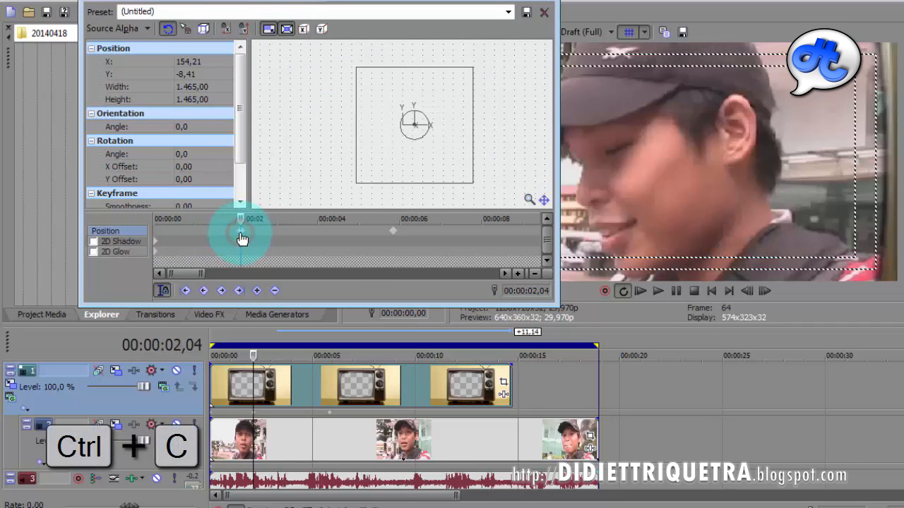
left_click(153, 231)
key("ctrl+v")
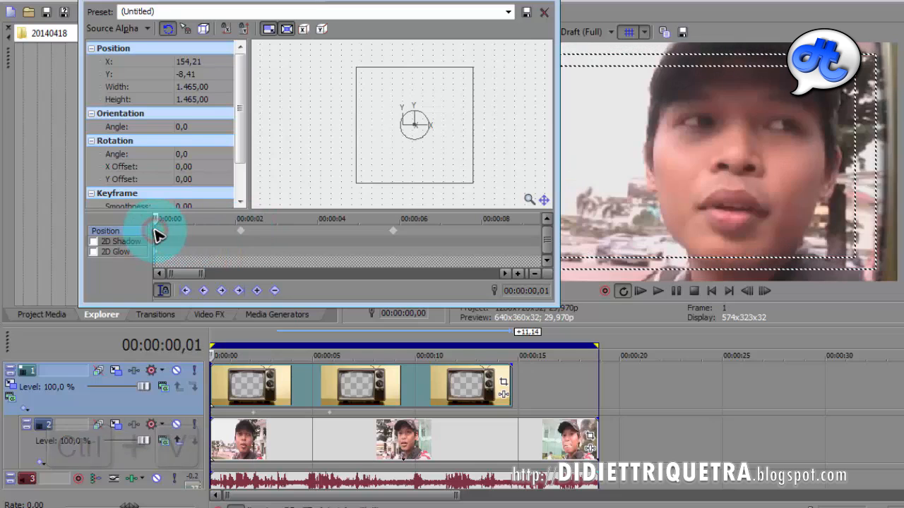
- Close the parent motion settings and play the project from the start to check the zoom-out
left_click(543, 12)
left_click(253, 387)
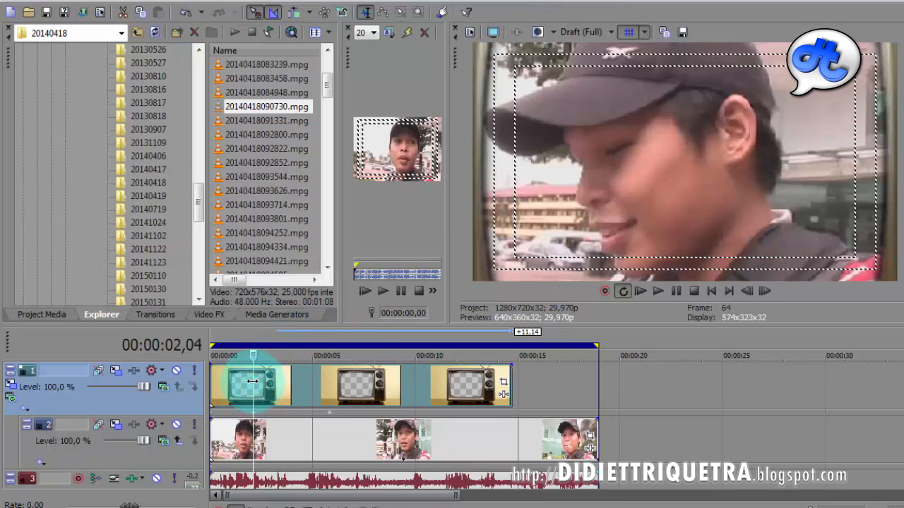
key("ctrl+Home")
key("space")
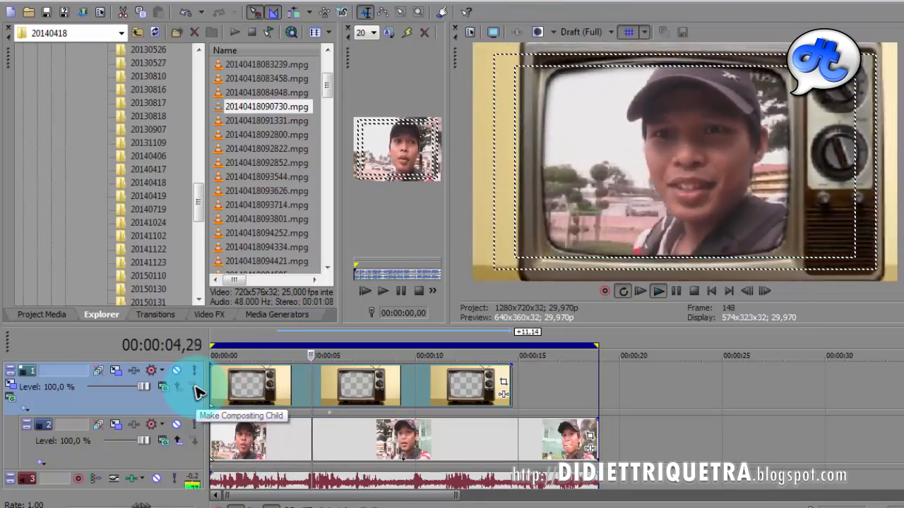
key("space")
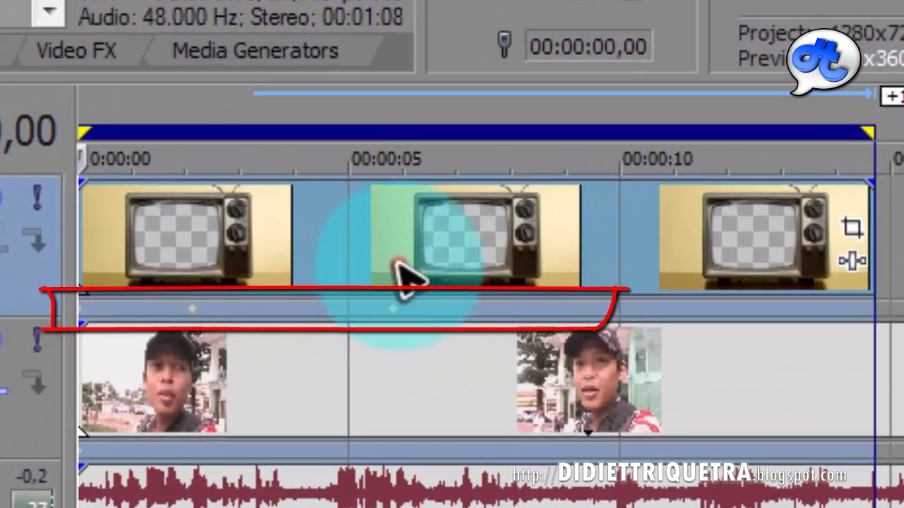
- Reopen track 1's parent motion from its keyframes, set all position keyframes to Smooth interpolation and close the settings
left_click(396, 262)
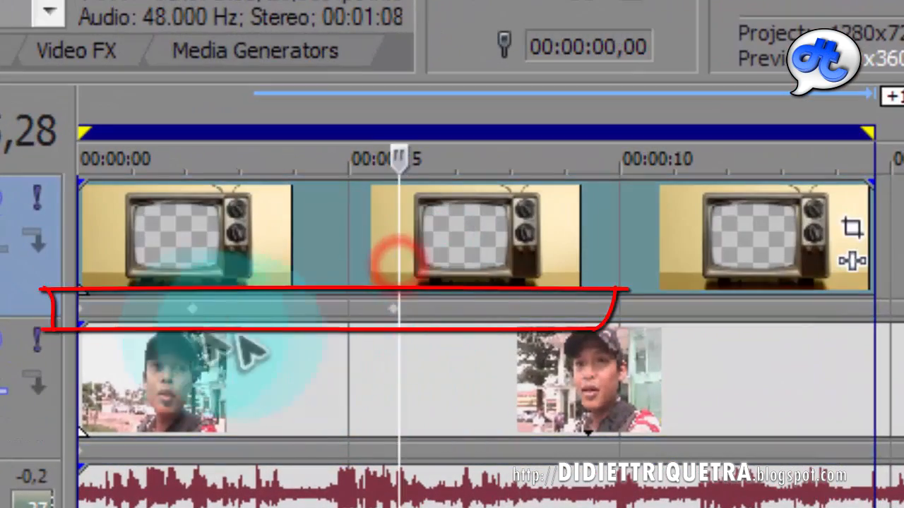
double_click(190, 309)
double_click(192, 308)
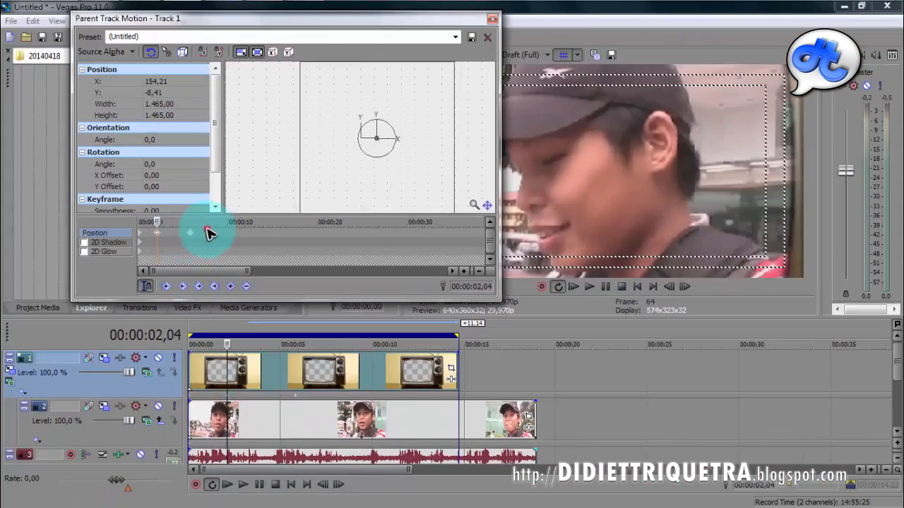
left_click(136, 237)
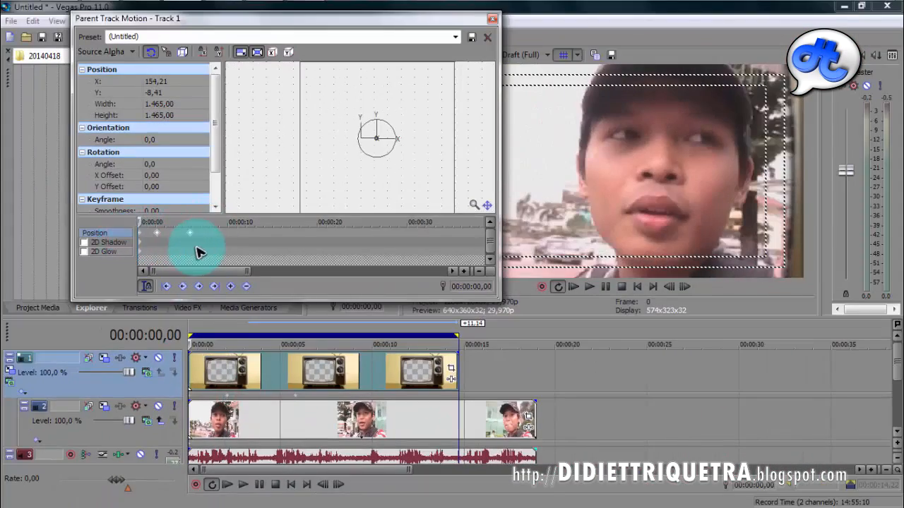
right_click(194, 239)
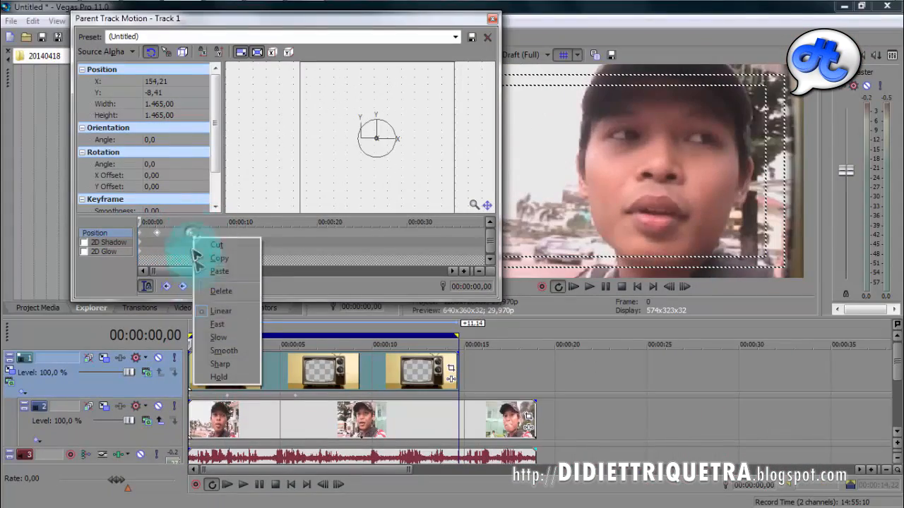
left_click(225, 351)
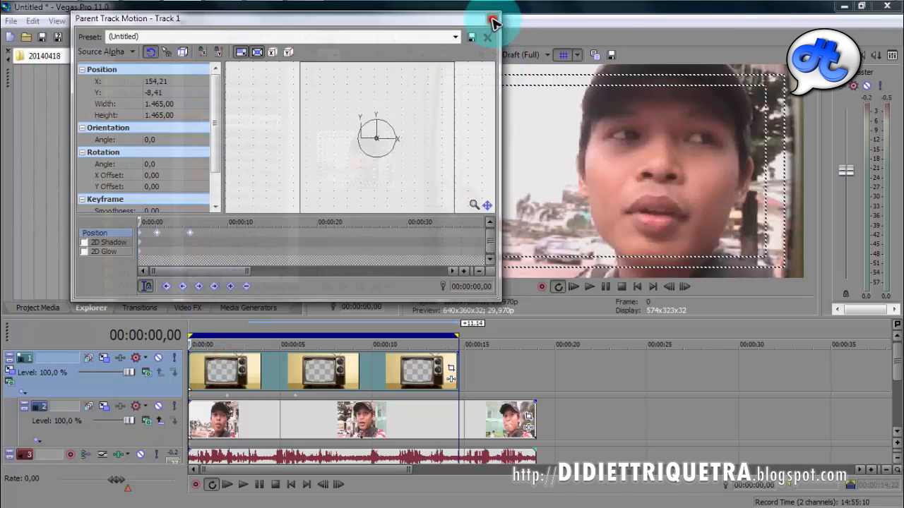
left_click(492, 23)
- Preview the smoothed zoom-out from the start of the timeline
left_click(237, 363)
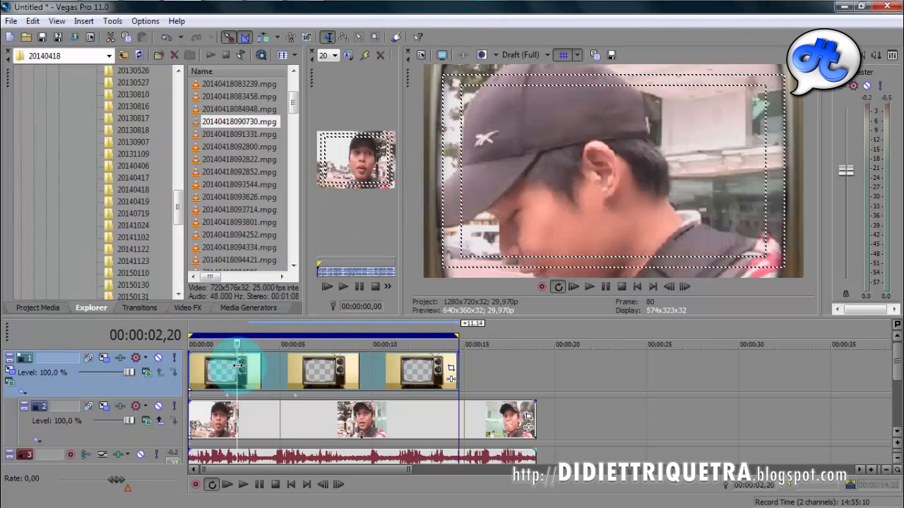
left_click_drag(238, 365, 172, 373)
key("space")
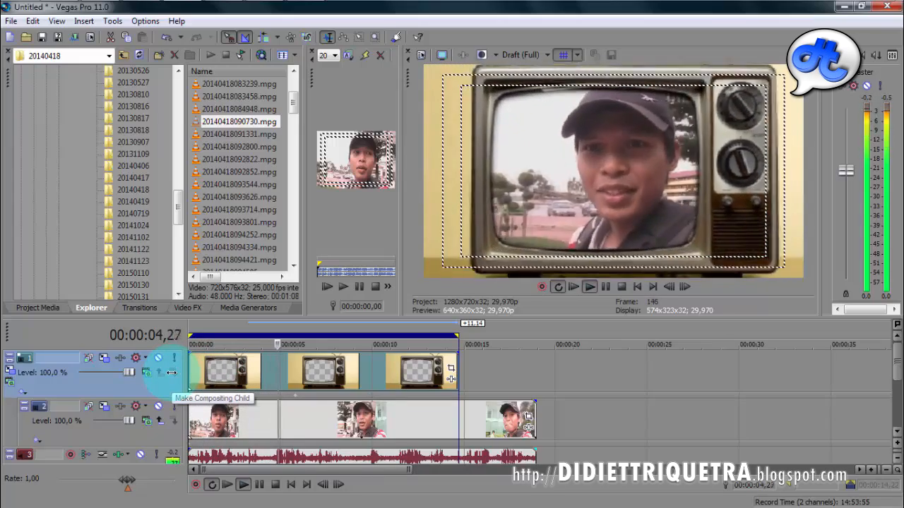
key("space")
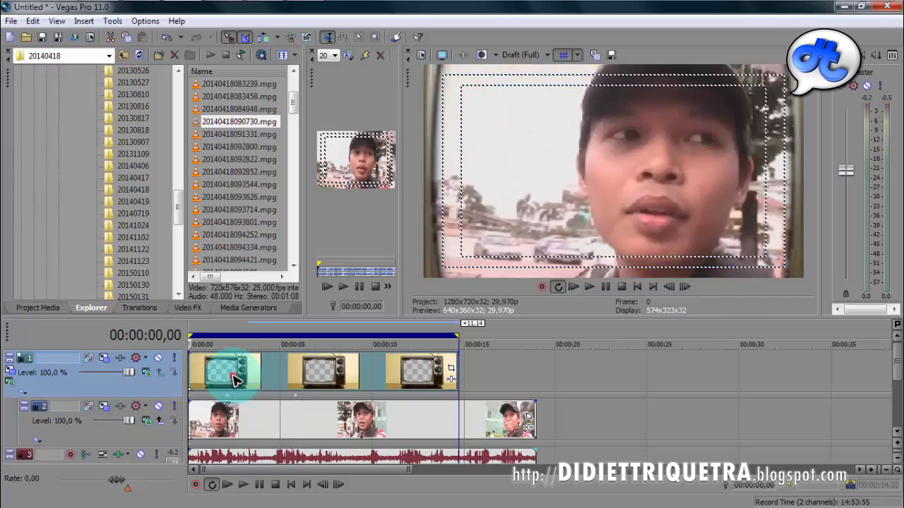
- Trim the start of the TV image event to 00:00:02,04 and give it a fade-in of about one second
left_click(233, 375)
scroll(354, 380, "up", 3)
left_click(268, 375)
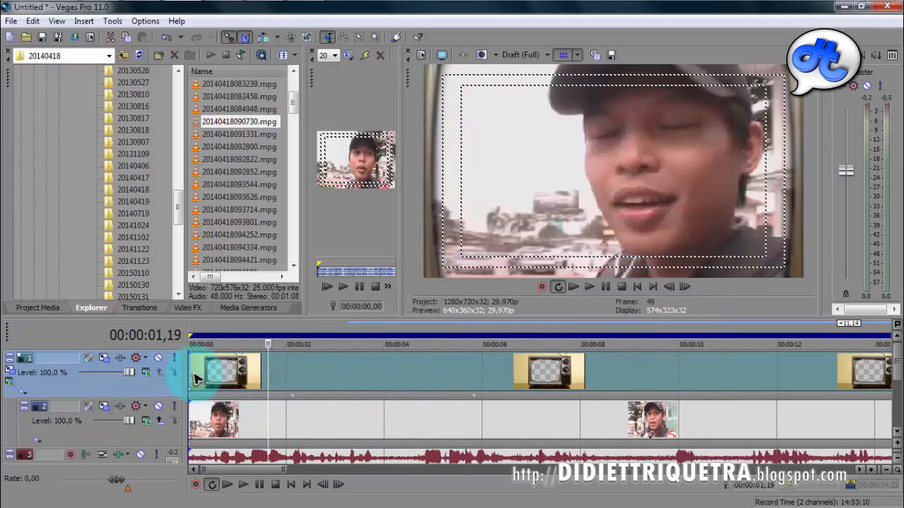
left_click_drag(190, 375, 349, 374)
left_click(224, 376)
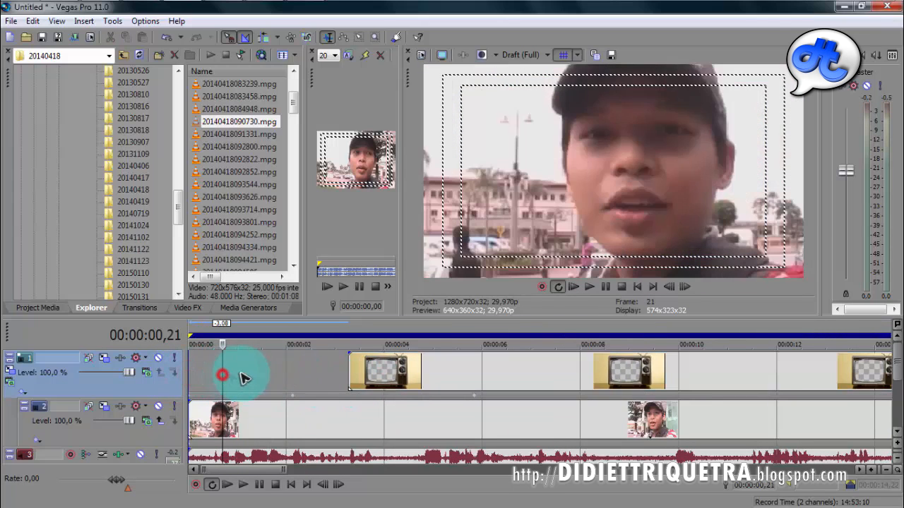
left_click_drag(267, 375, 299, 377)
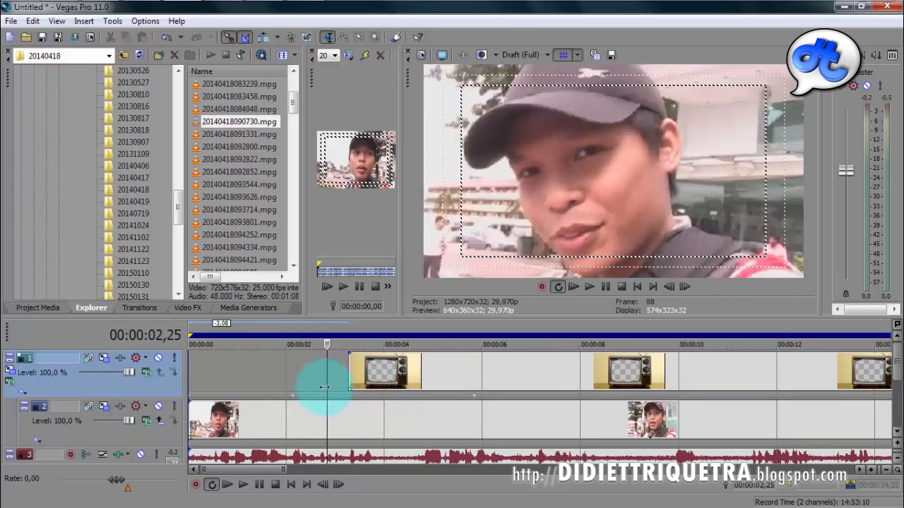
left_click(349, 375)
mouse_move(351, 374)
left_mouse_down()
mouse_move(293, 381)
mouse_move(353, 362)
left_mouse_up()
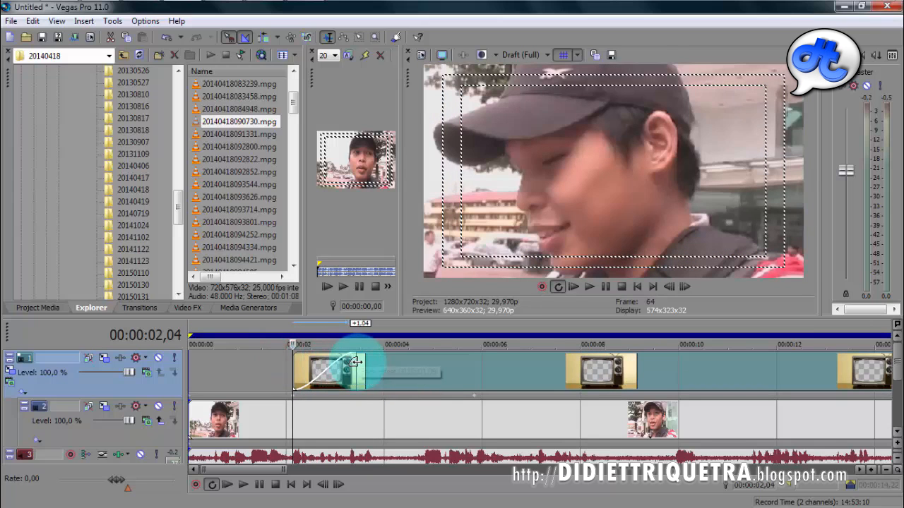
- Extend the start of the TV image event back to 00:00:01,15 and preview the fade-in from just before it
left_click_drag(356, 362, 353, 363)
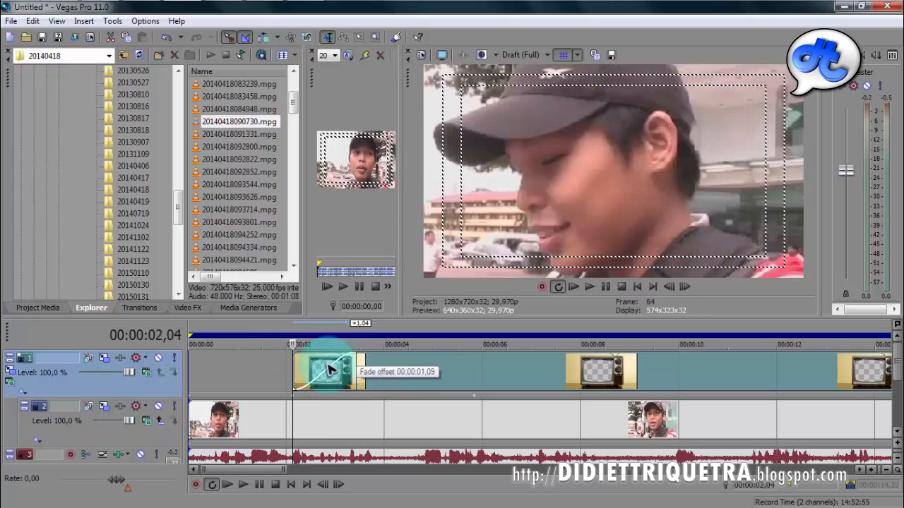
left_click_drag(296, 366, 264, 368)
left_click(237, 366)
key("space")
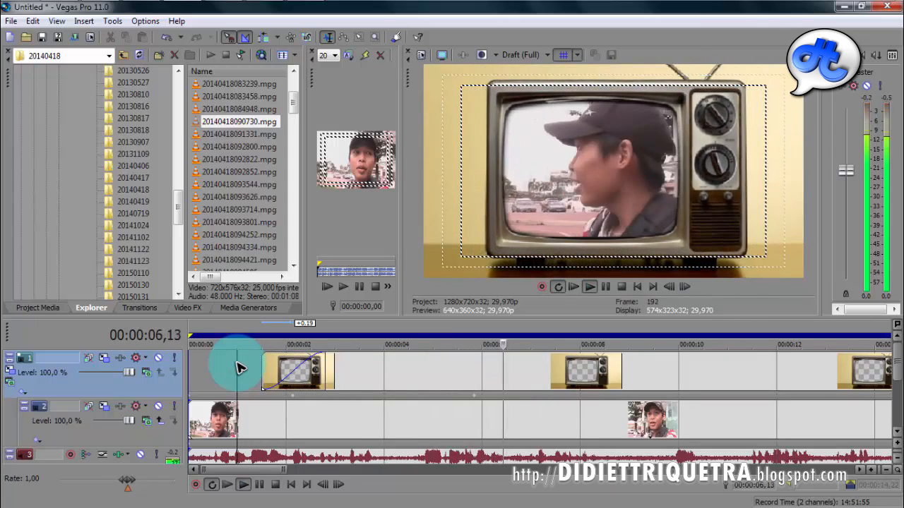
- Move the parent motion keyframes to 00:00:03,08 and about 00:00:07, and replay the zoom-out from about one second in
key("space")
left_click(347, 371)
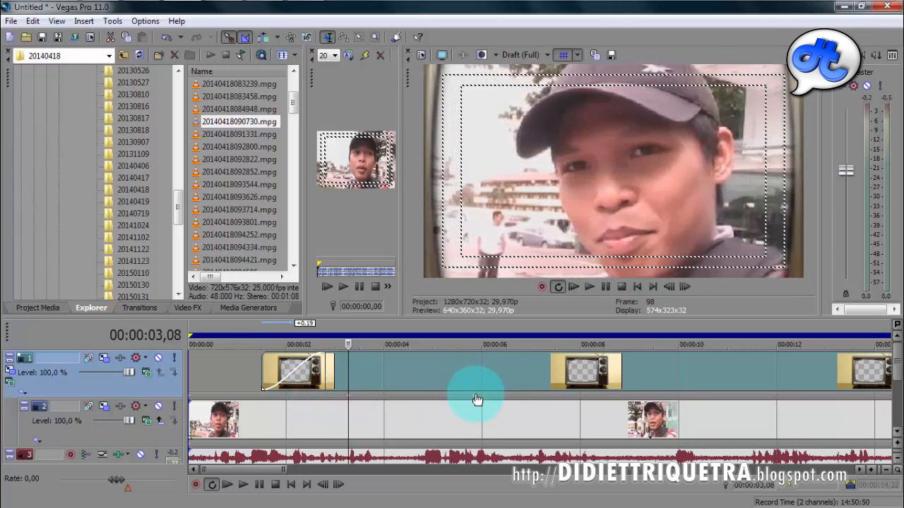
left_click(234, 371)
key("space")
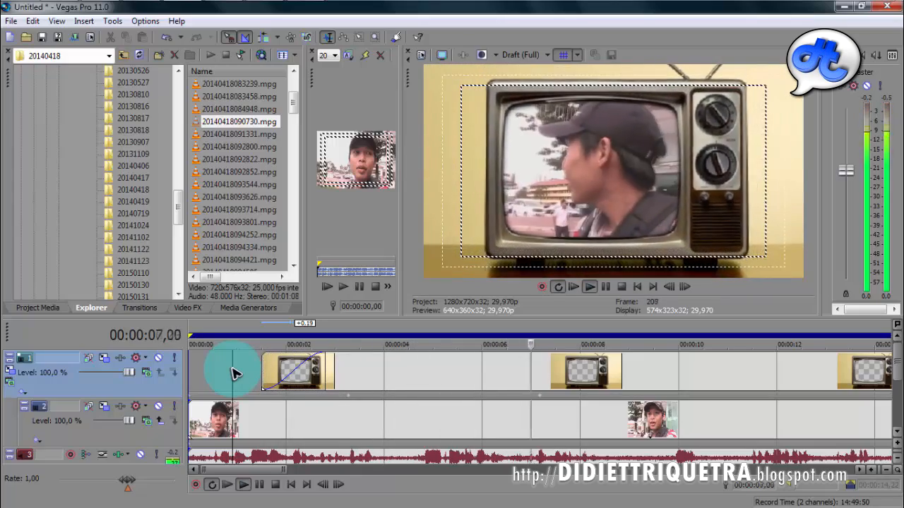
- Extend the playback loop region to 00:00:19,22 and stretch the end of the TV image event to match the video clip's end
left_click(530, 370)
left_click(534, 372)
left_click_drag(534, 366, 652, 370)
scroll(630, 373, "down", 1)
mouse_move(532, 369)
left_mouse_down()
mouse_move(579, 369)
mouse_move(508, 369)
mouse_move(565, 372)
mouse_move(541, 375)
left_mouse_up()
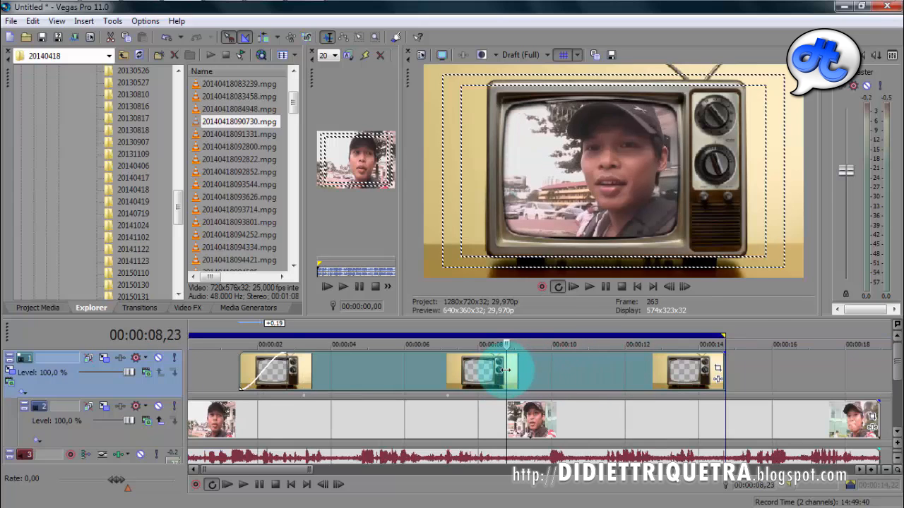
mouse_move(747, 339)
left_mouse_down()
mouse_move(627, 358)
mouse_move(785, 339)
left_mouse_up()
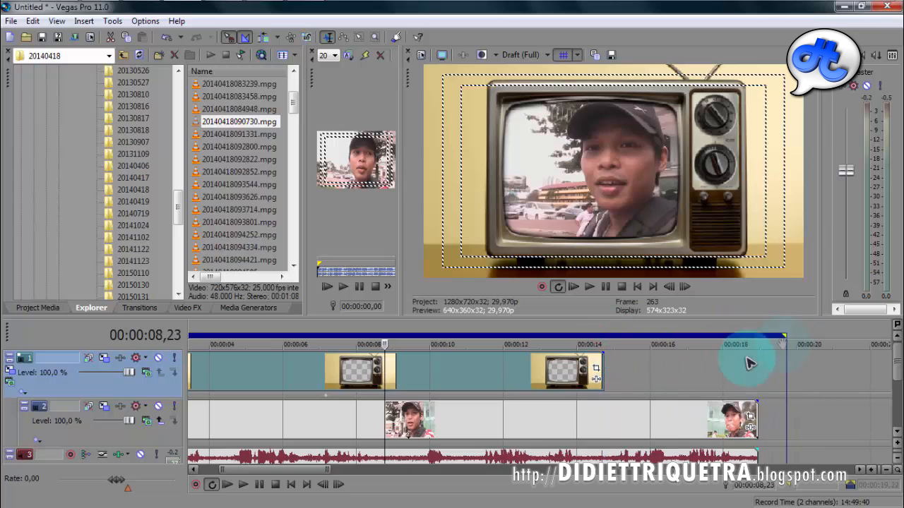
left_click_drag(602, 367, 755, 366)
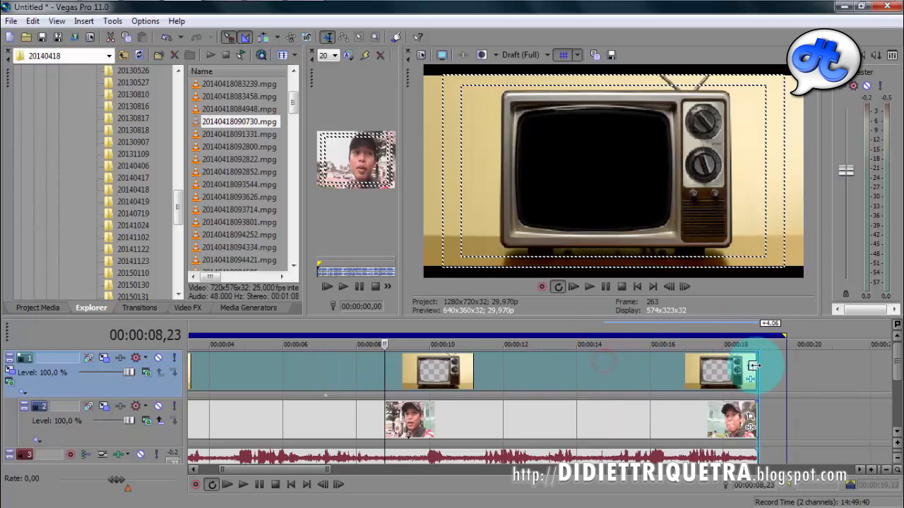
left_click(505, 377)
left_click(358, 379)
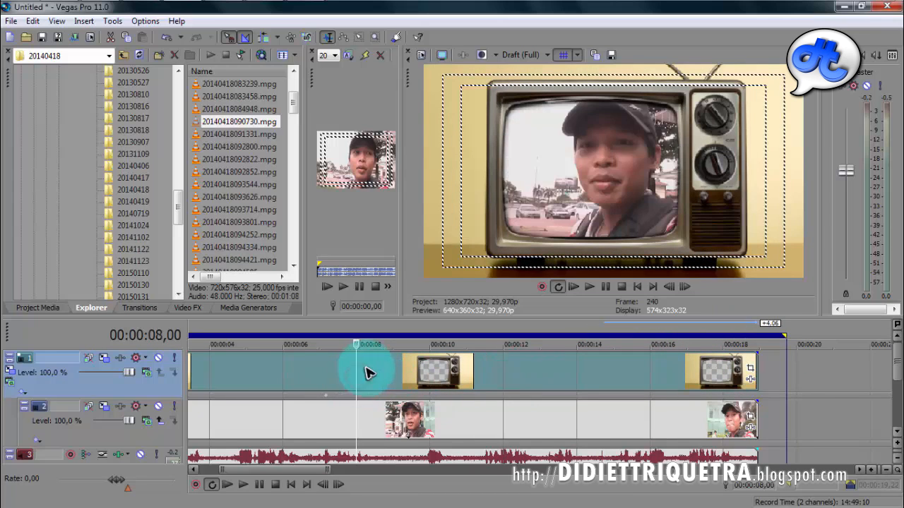
- Apply the TV Simulator video effect with its Reset to None preset to the whole of track 2
left_click_drag(644, 346, 799, 340)
left_click(438, 420)
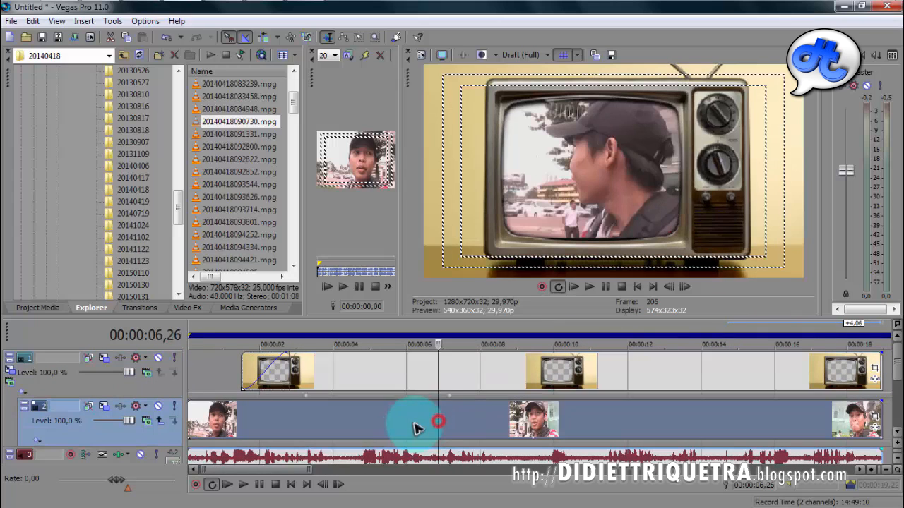
left_click(387, 420)
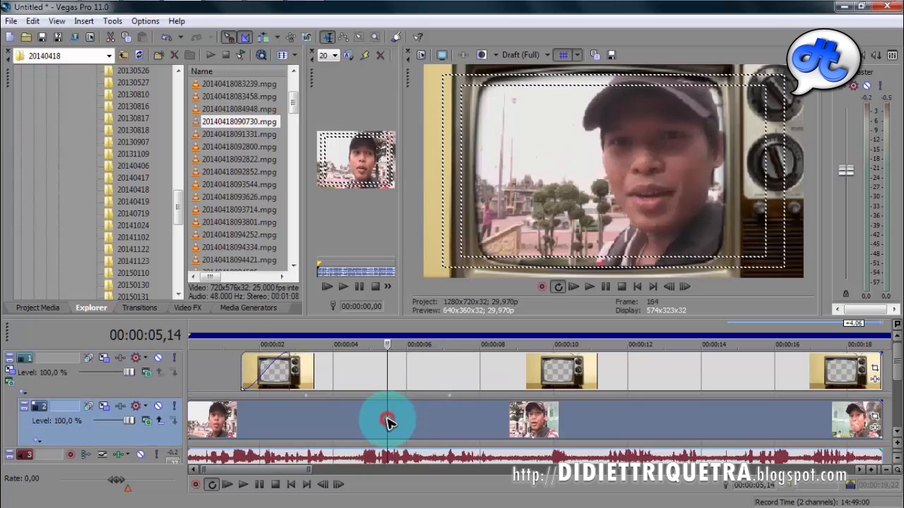
left_click(188, 310)
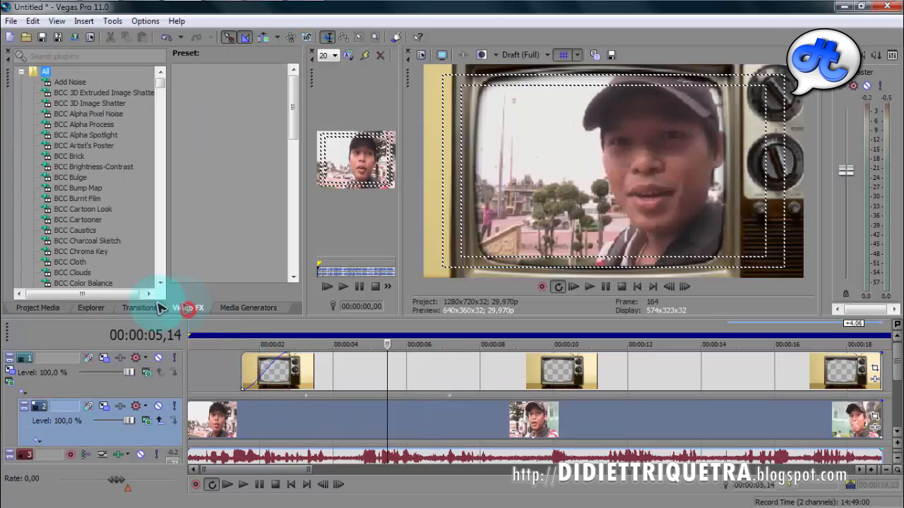
left_click(81, 170)
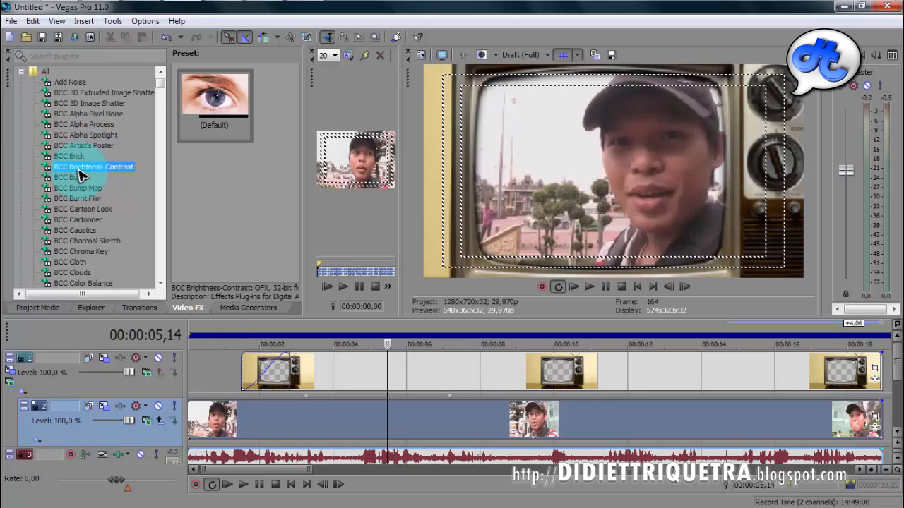
key("t")
scroll(88, 236, "down", 2)
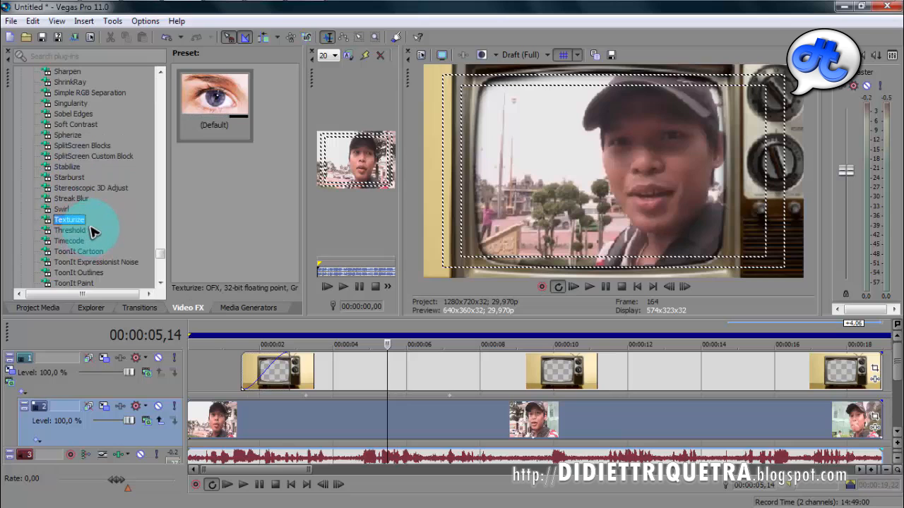
scroll(86, 260, "down", 3)
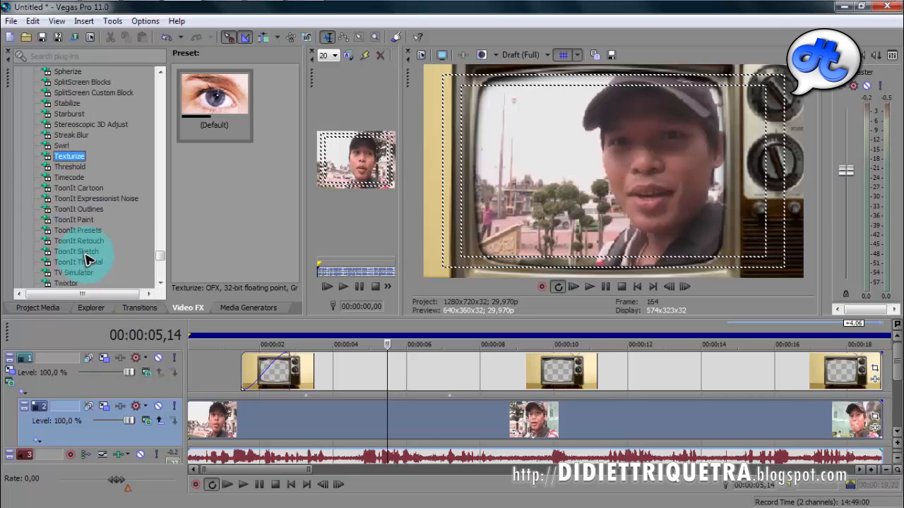
left_click(90, 244)
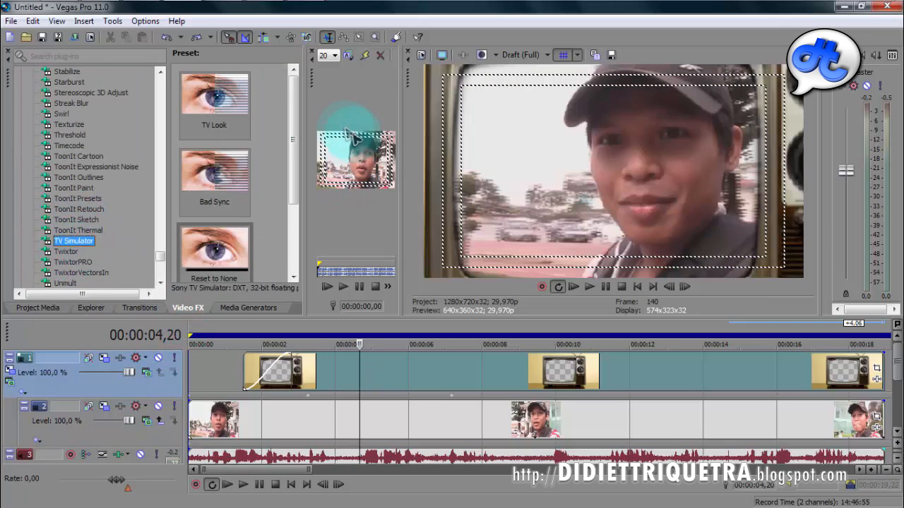
left_click(292, 105)
left_click(212, 215)
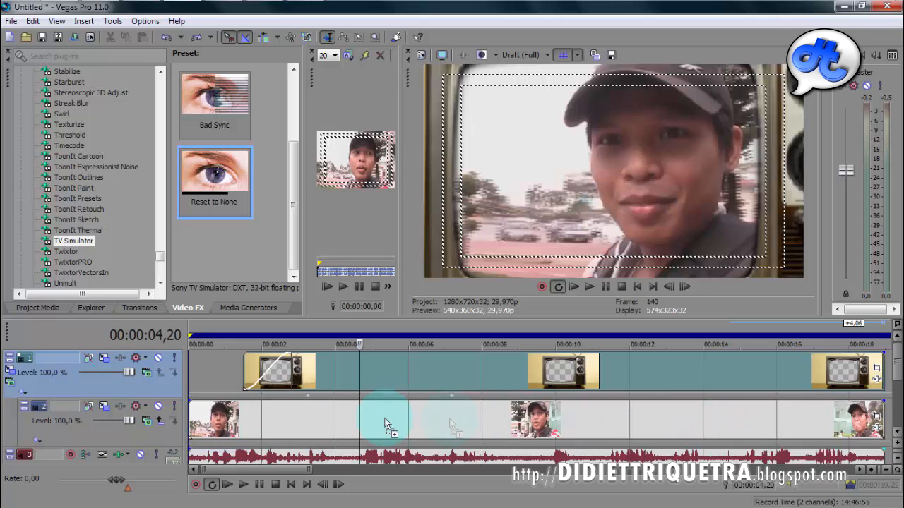
left_click_drag(99, 431, 106, 427)
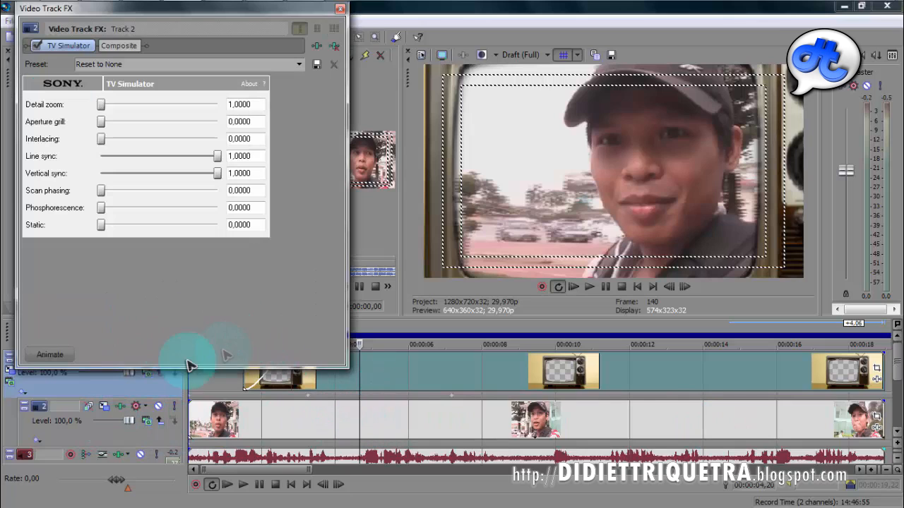
- Enable animation for the TV Simulator, sync its cursor with the timeline and add a keyframe at 00:00:04,20
left_click(59, 356)
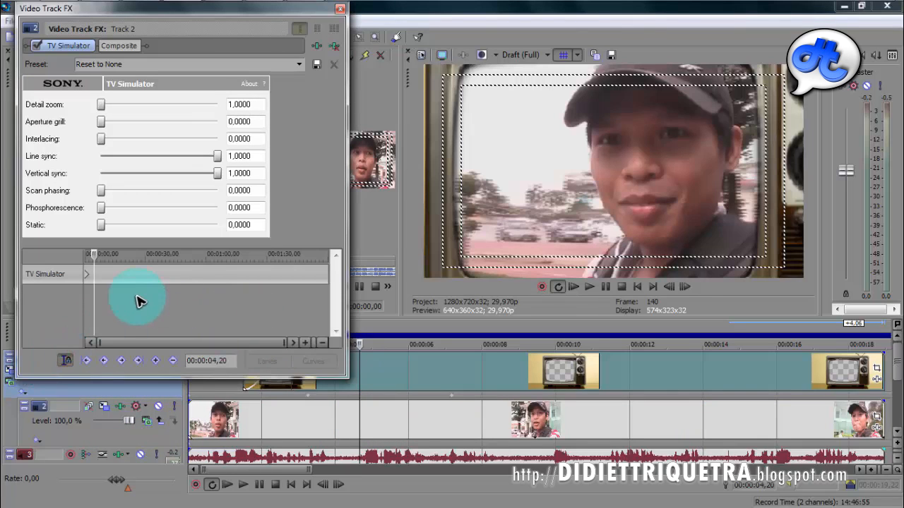
left_click(66, 362)
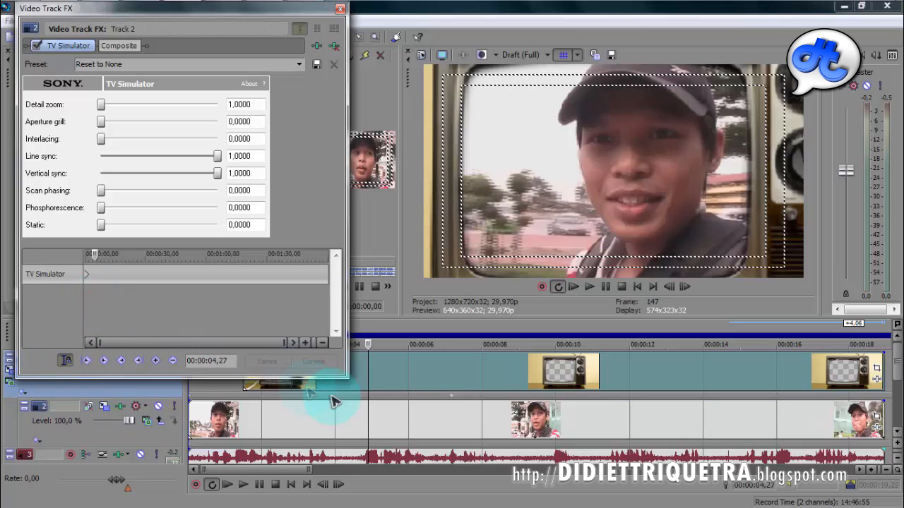
mouse_move(368, 408)
left_mouse_down()
mouse_move(482, 412)
mouse_move(282, 415)
mouse_move(423, 413)
mouse_move(292, 414)
mouse_move(369, 417)
mouse_move(360, 420)
left_mouse_up()
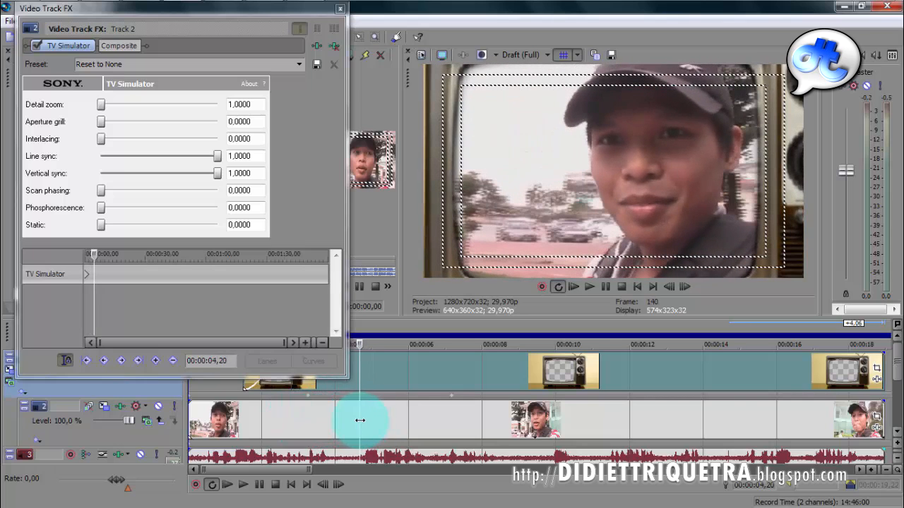
left_click(156, 361)
- Set the TV Simulator's Interlacing to 0,1520 in a new keyframe at 00:00:09,17
left_click_drag(358, 418, 540, 430)
scroll(120, 280, "up", 1)
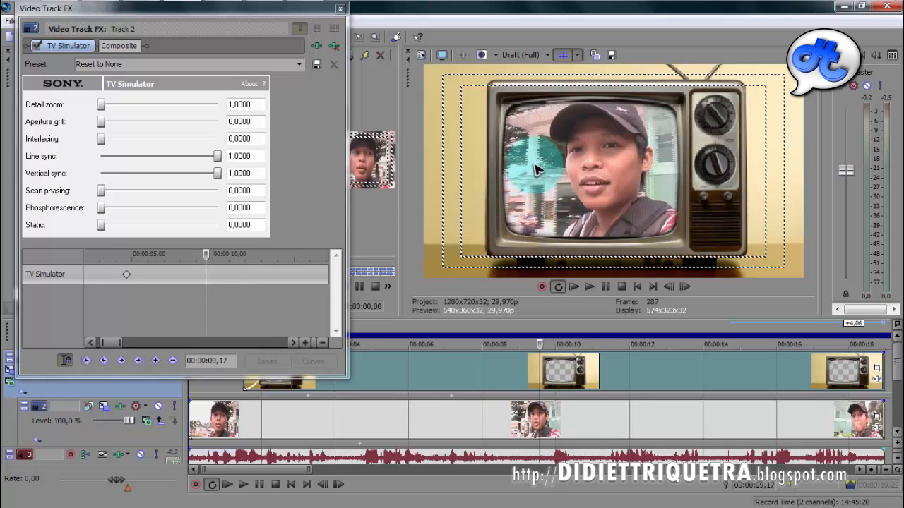
left_click_drag(109, 121, 139, 155)
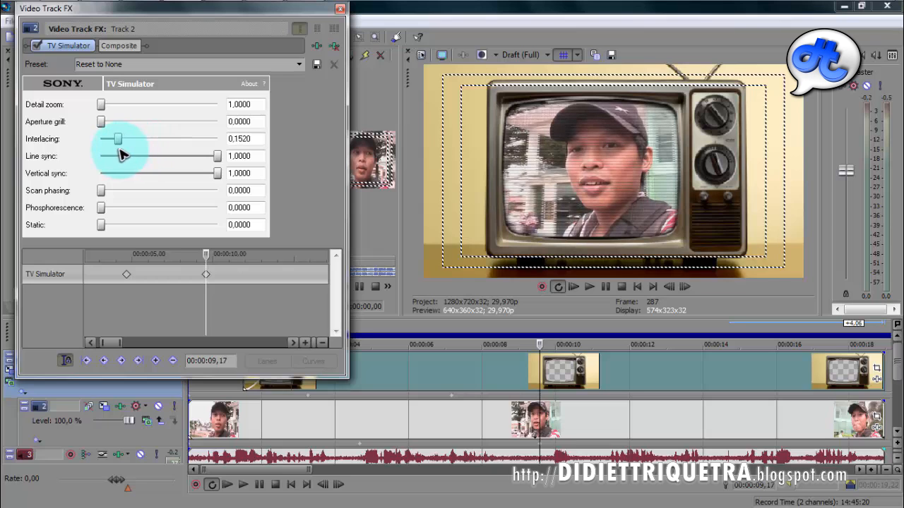
- Preview the animated interlacing together with the zoom-out from 00:00:00,23
left_click(294, 433)
left_click(219, 416)
key("space")
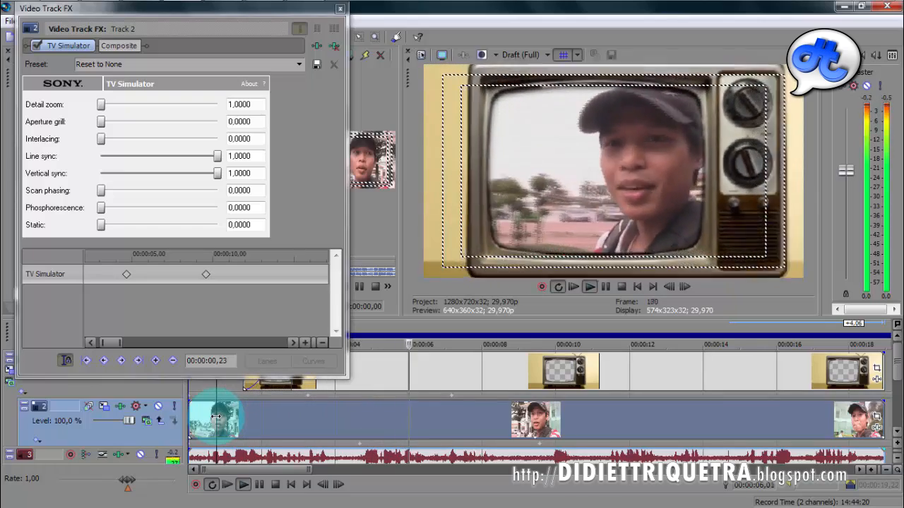
key("space")
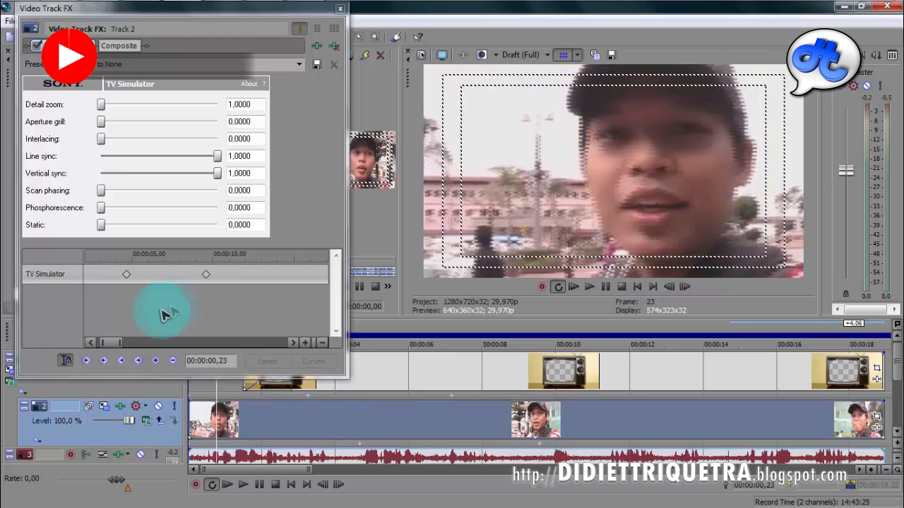
- Move the two TV Simulator keyframes earlier, to about 00:00:01,12 and just before 00:00:04
left_click(125, 295)
left_click_drag(120, 342, 101, 343)
left_click_drag(156, 281, 110, 277)
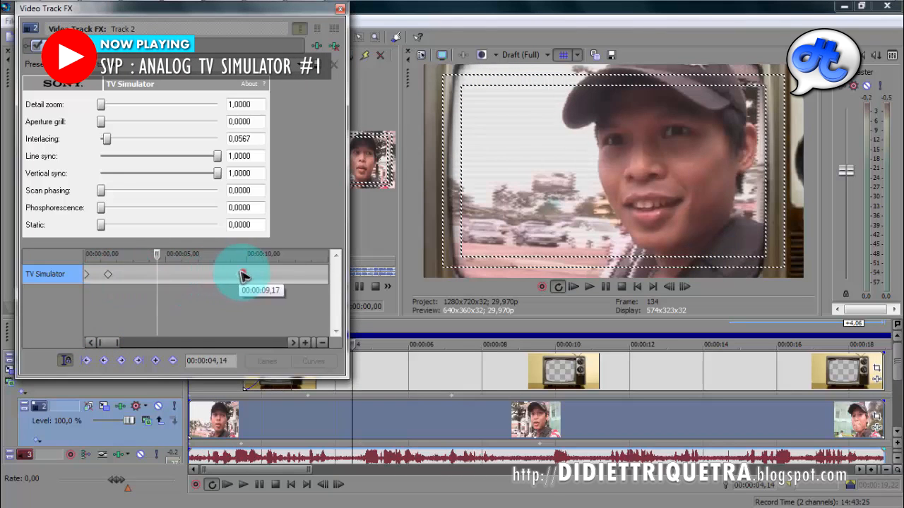
left_click_drag(242, 276, 150, 278)
- Play the interlacing build-up from about two seconds in, and scrub from 00:00:02,00 to 00:00:03,05
left_click(259, 410)
key("space")
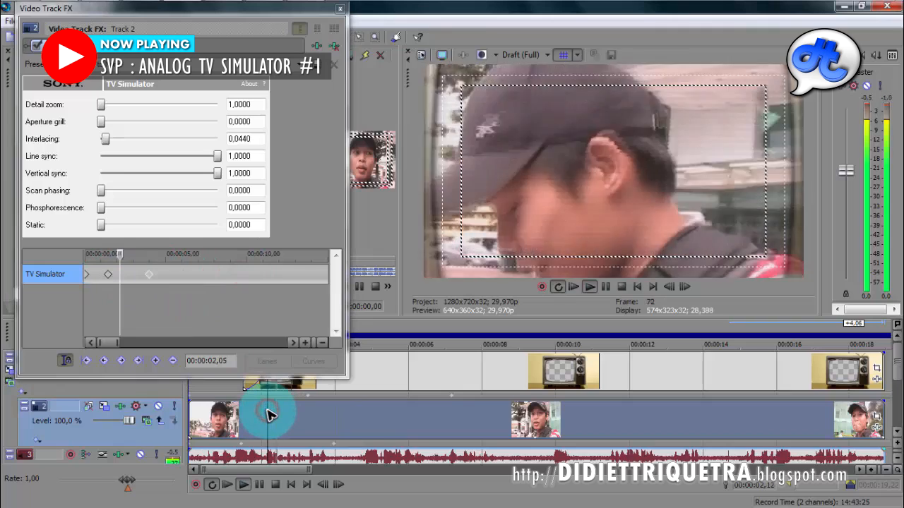
left_click(262, 422)
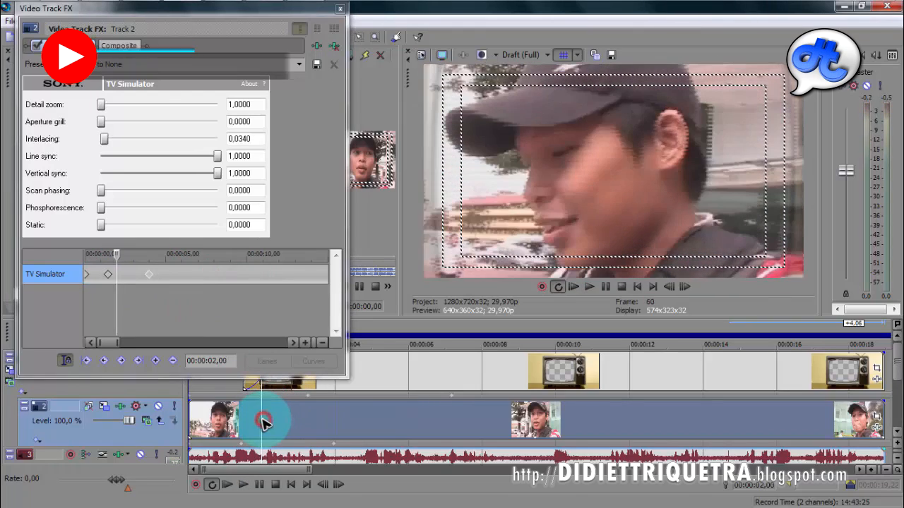
left_click_drag(262, 421, 305, 422)
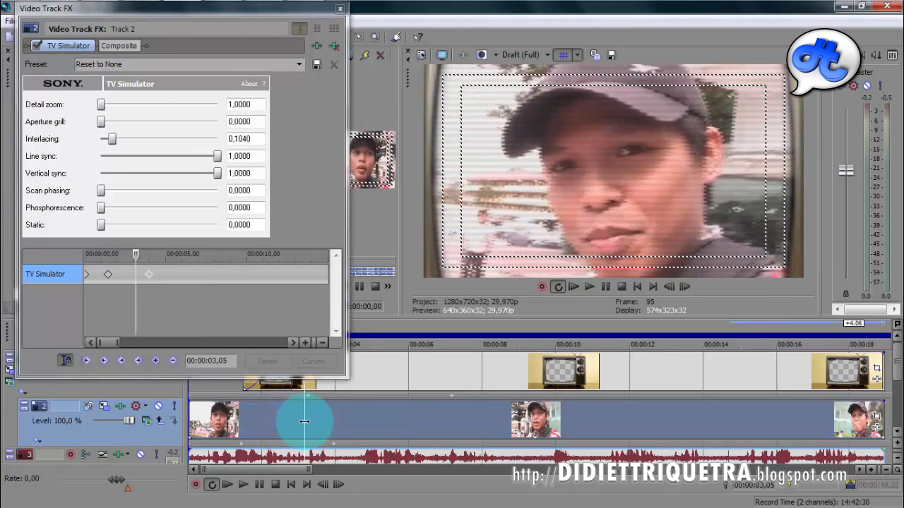
- Reposition the TV Simulator keyframes to about 00:00:02,21 and 00:00:03,18, and preview the transition
left_click_drag(108, 280, 144, 280)
left_click(236, 425)
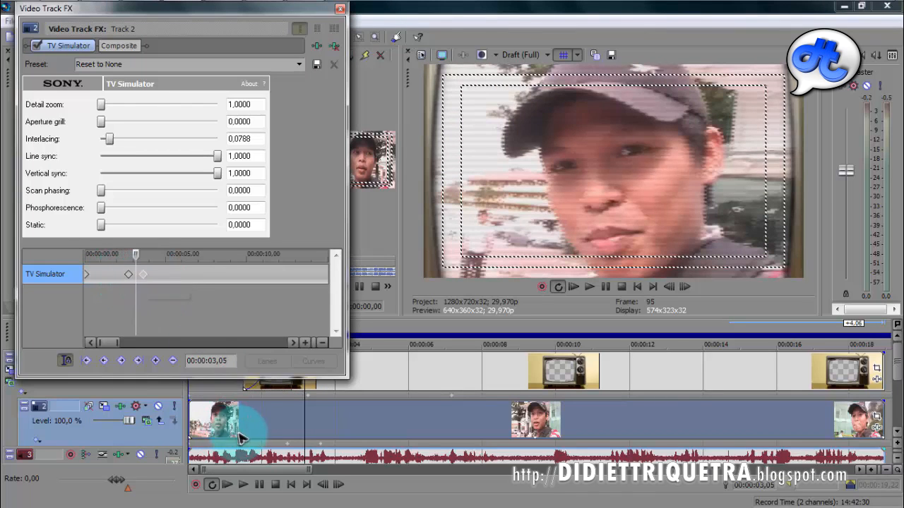
key("space")
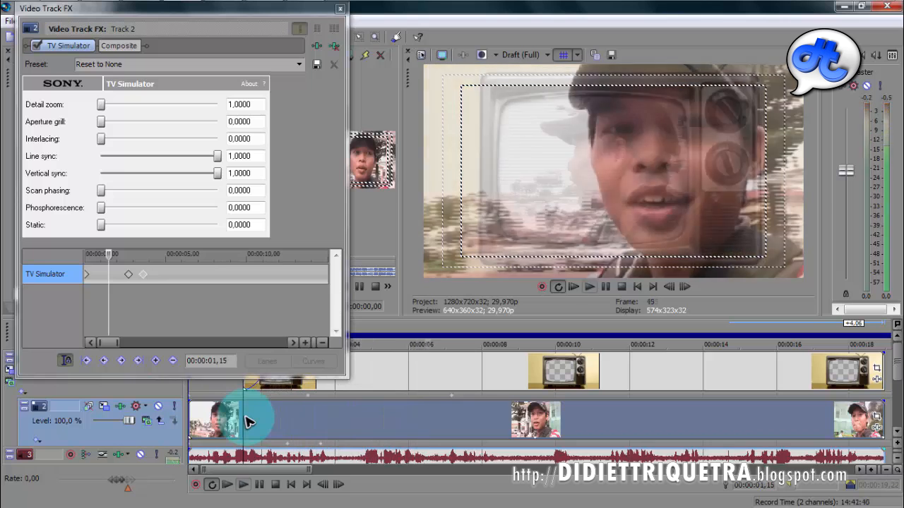
- Set the TV Simulator's Phosphorescence to 0,7320 in the keyframe at 00:00:03,18
left_click(144, 273)
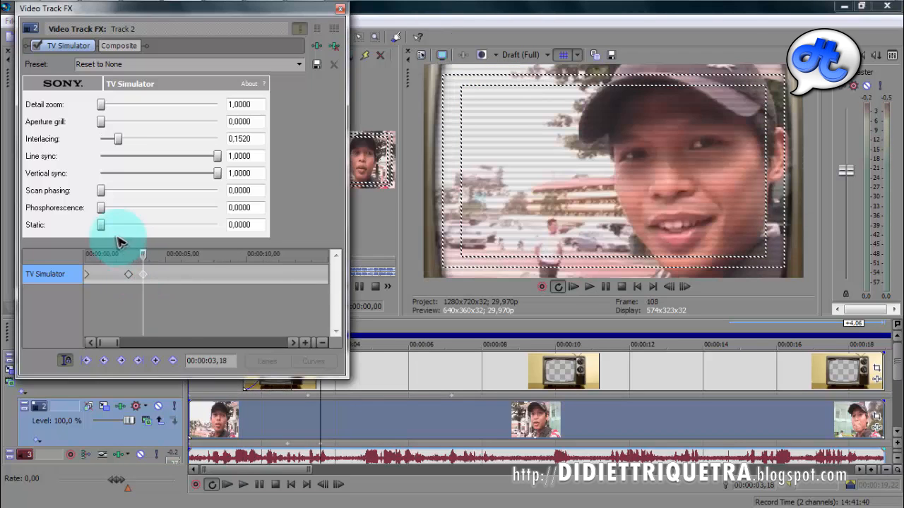
left_click_drag(111, 212, 173, 219)
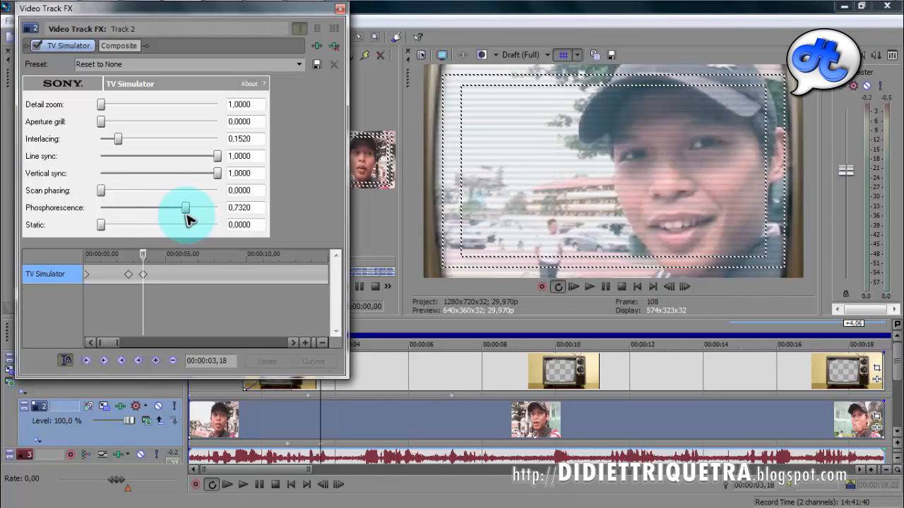
mouse_move(187, 221)
left_mouse_down()
mouse_move(160, 218)
mouse_move(181, 220)
left_mouse_up()
- Preview the combined interlacing and phosphorescence effect from 00:00:02,22
left_click(317, 417)
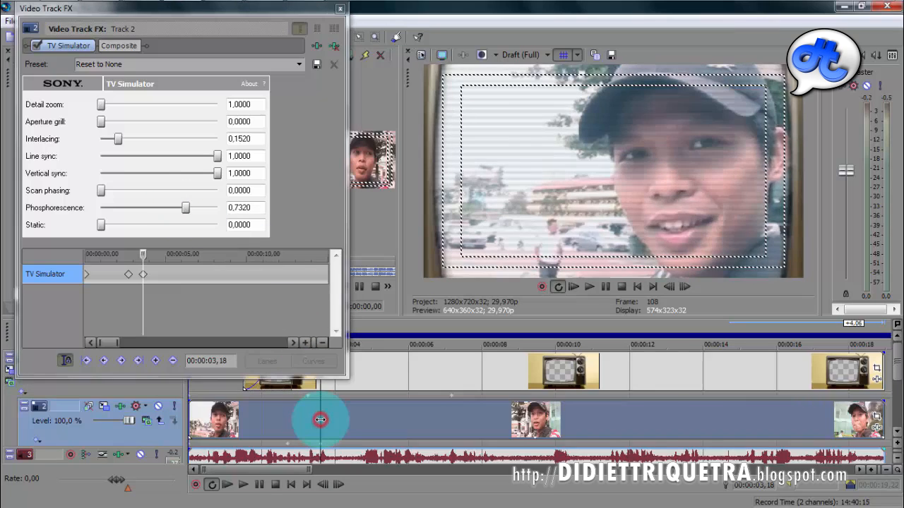
key("space")
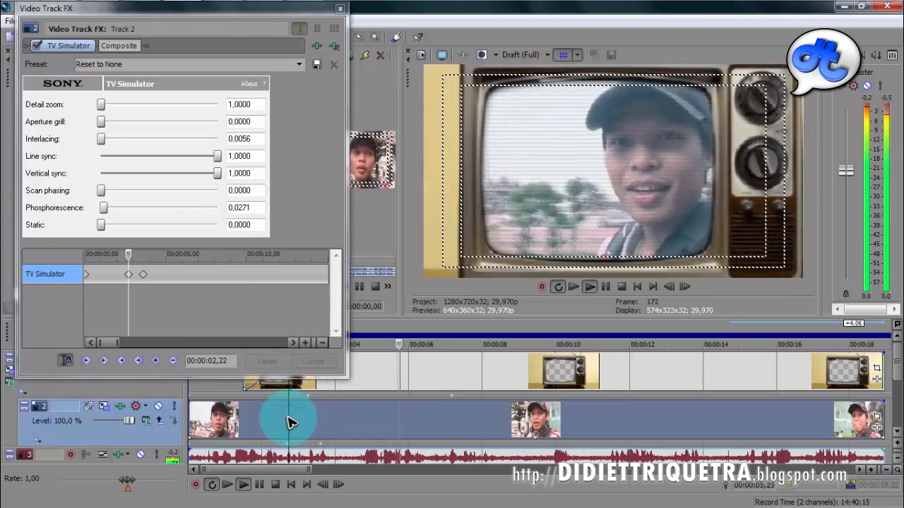
key("space")
key("space")
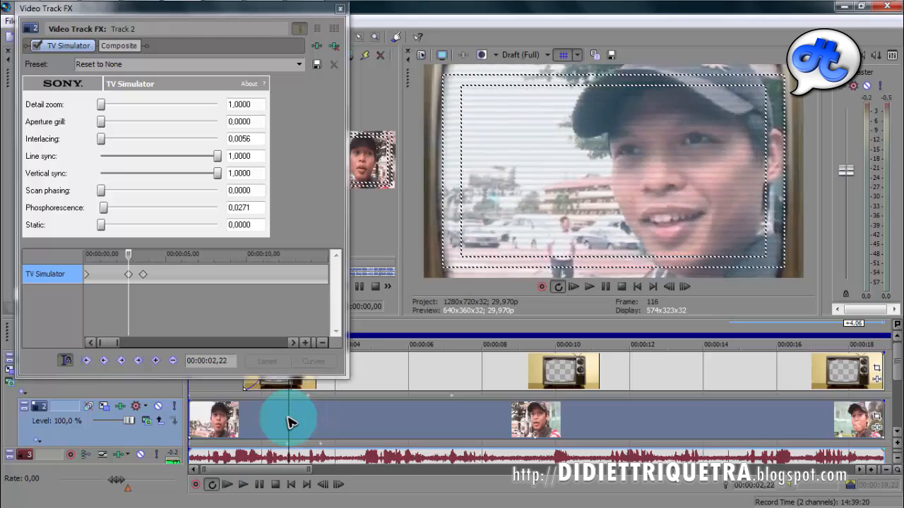
- Replay the TV Simulator transition from 00:00:01,15 and add a keyframe at 00:00:06,00 that keeps the current settings
key("space")
key("space")
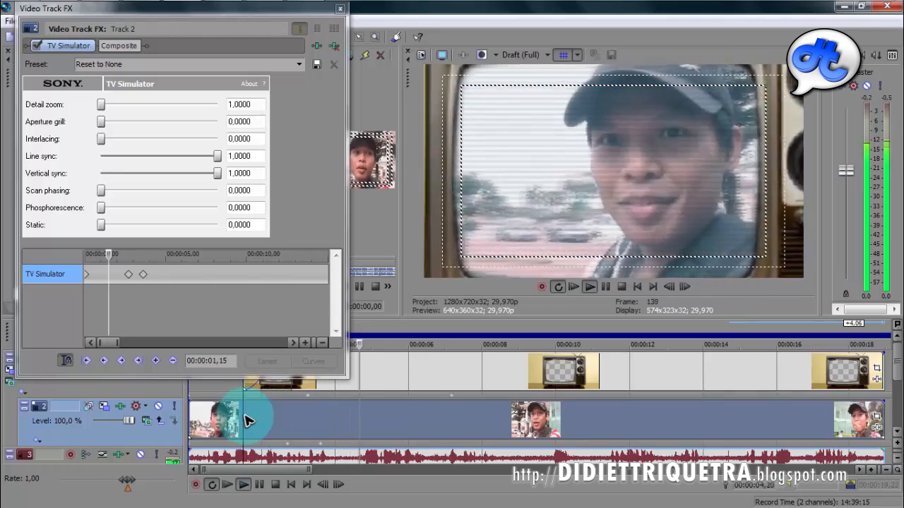
left_click(413, 377)
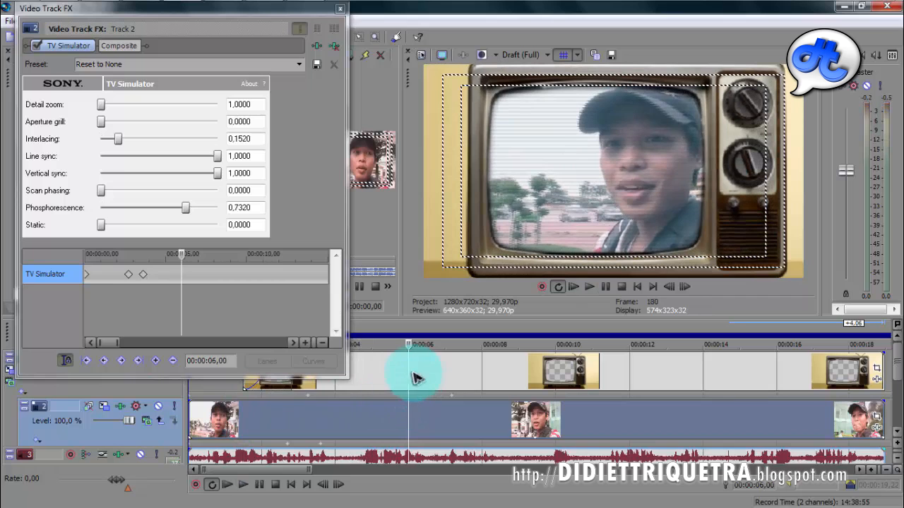
left_click(155, 361)
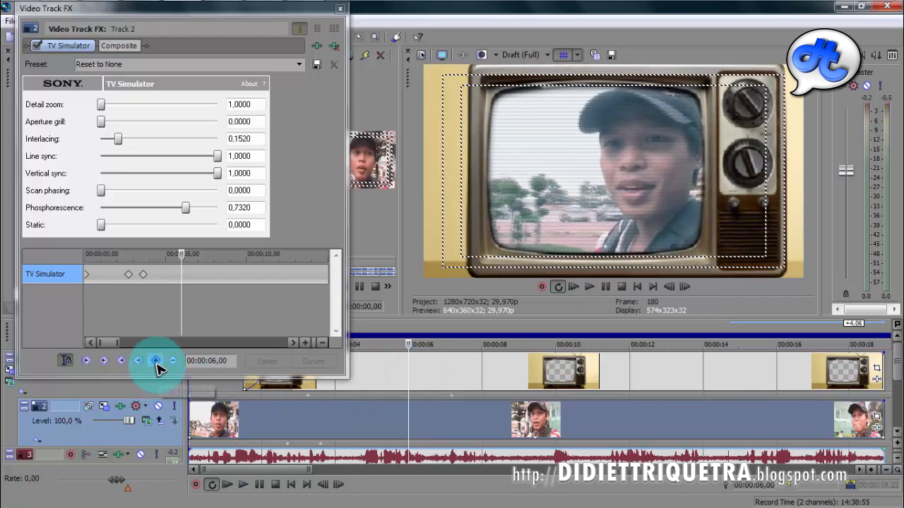
- Set the TV Simulator's Scan phasing to 0,1420 in a new keyframe at 00:00:08,10
left_click(183, 266)
left_click_drag(182, 256, 220, 261)
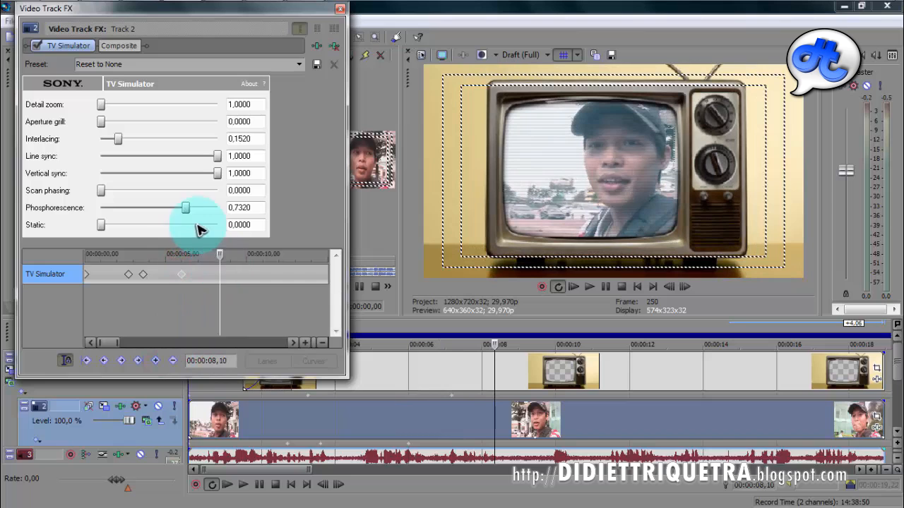
left_click_drag(101, 191, 117, 196)
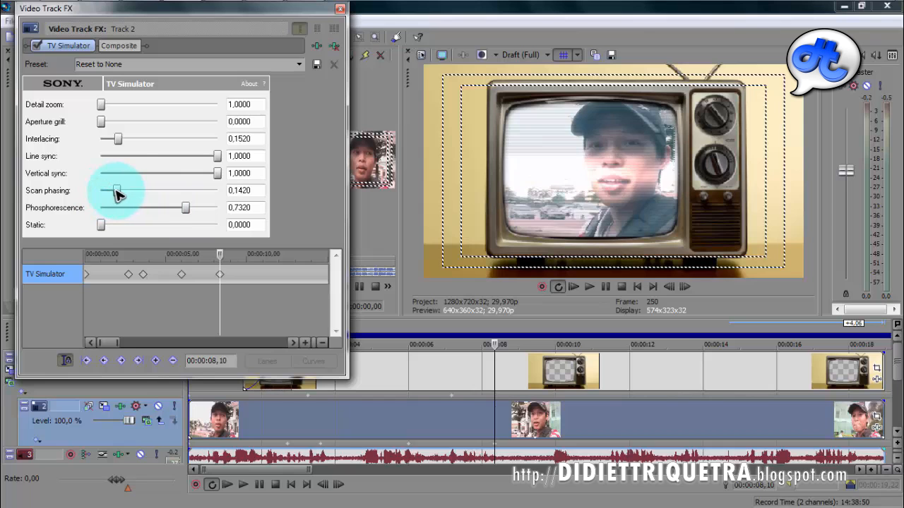
- Preview the scan phasing build-up from 00:00:07,04
left_click(449, 374)
key("space")
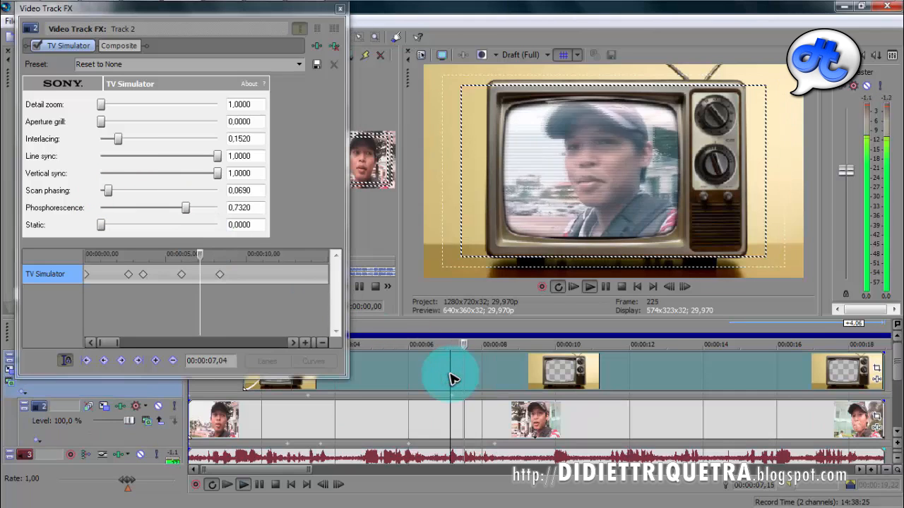
key("space")
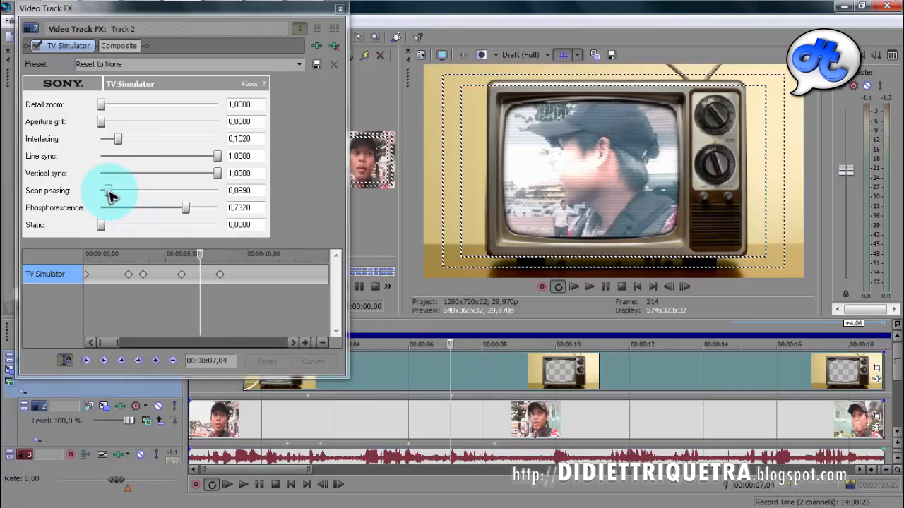
- Review the earlier TV Simulator keyframes by playing from 00:00:03,09 and scrubbing forward to 00:00:06,10
left_click(184, 275)
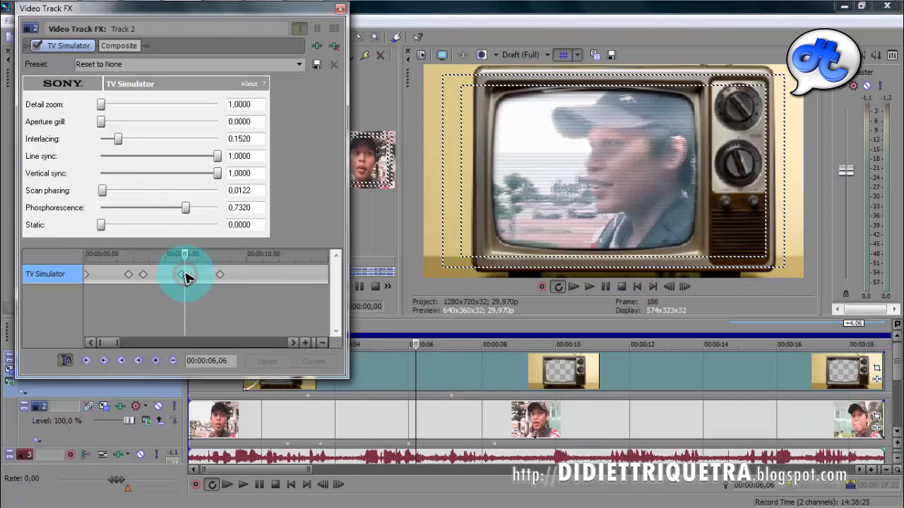
left_click_drag(185, 255, 145, 257)
left_click(307, 424)
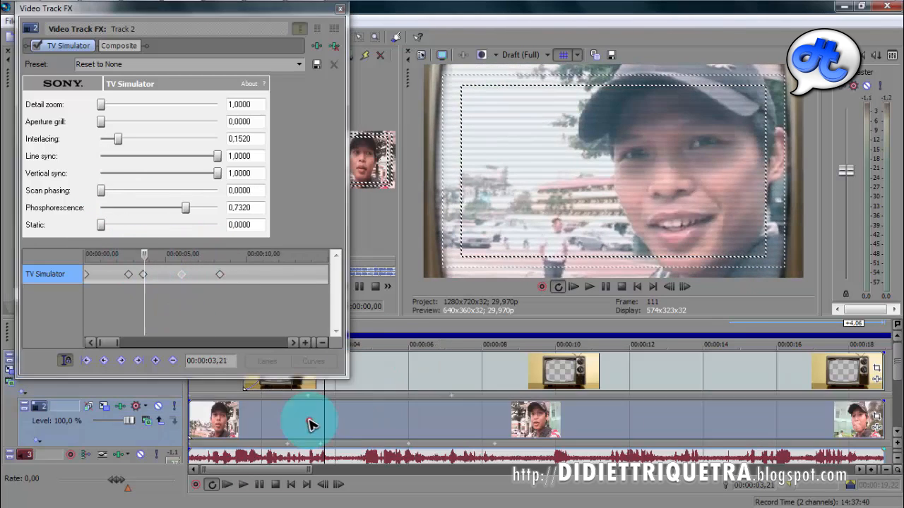
key("space")
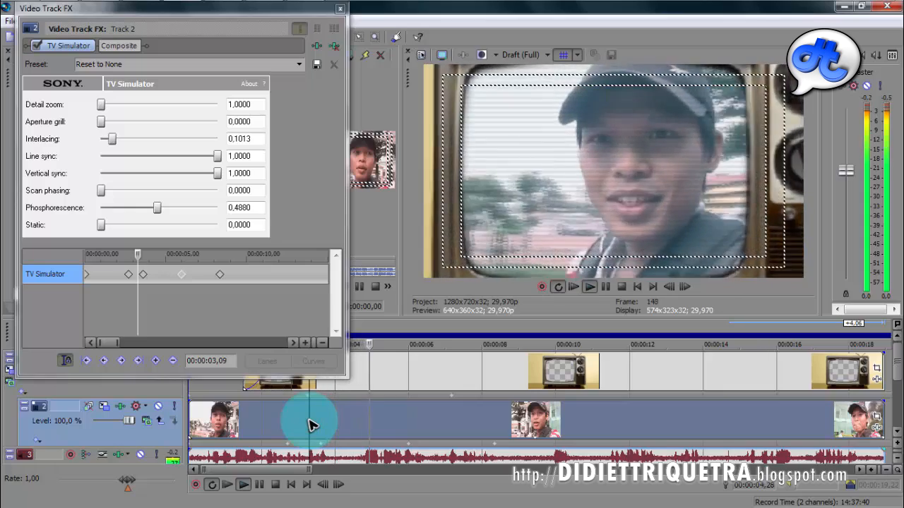
left_click(176, 278)
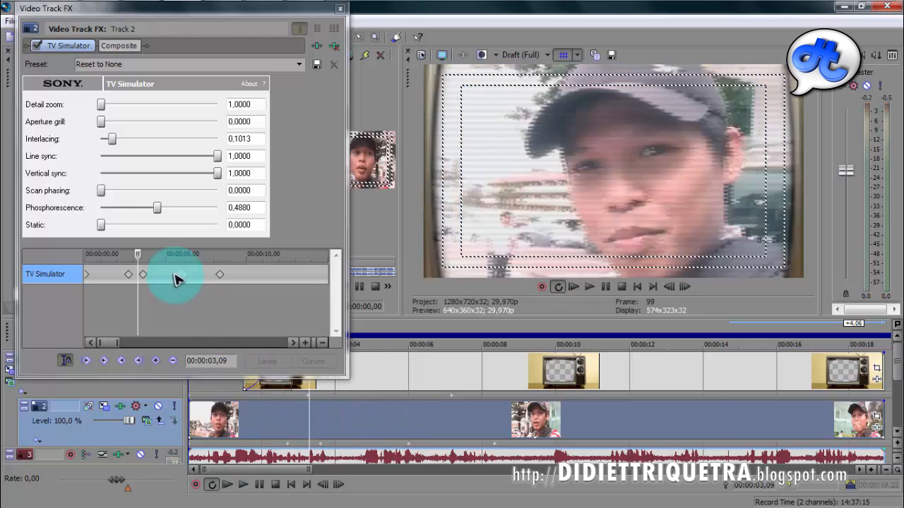
left_click(308, 420)
left_click_drag(307, 419, 424, 423)
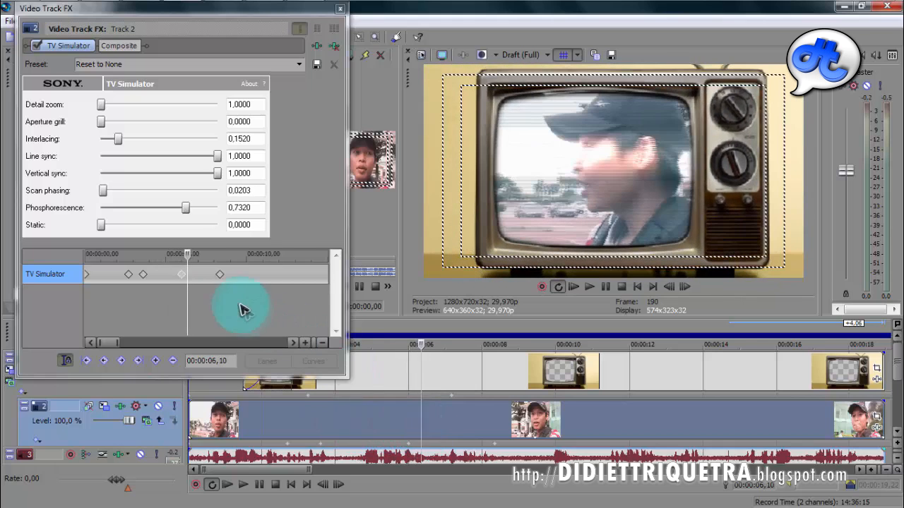
- Reduce Scan phasing to 0,0720 in the TV Simulator keyframe at 00:00:08,10
left_click(220, 276)
left_click(120, 191)
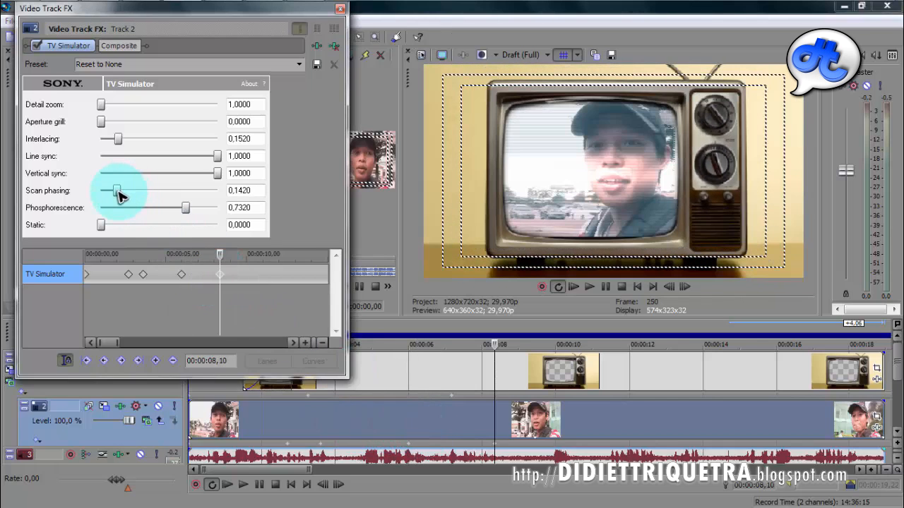
left_click_drag(117, 191, 110, 192)
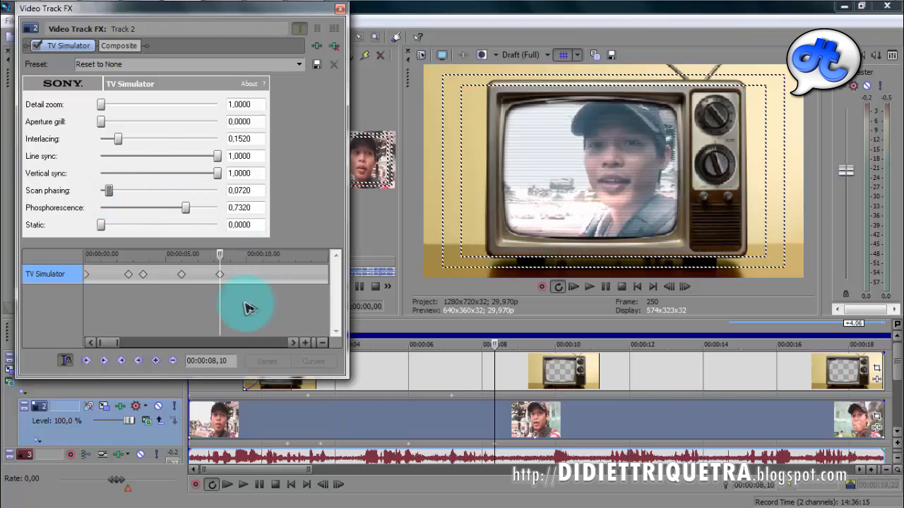
- Add a keyframe at about 00:00:10,00, and one at 00:00:12,11 with Scan phasing 0,2140, Vertical sync 0,7880 and Line sync 0,6580
left_click_drag(220, 253, 287, 258)
left_click(156, 360)
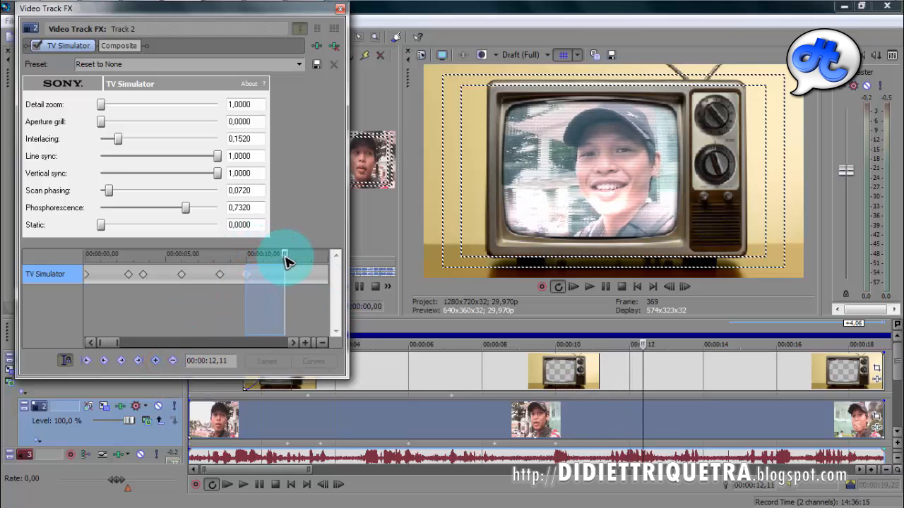
left_click_drag(108, 191, 127, 198)
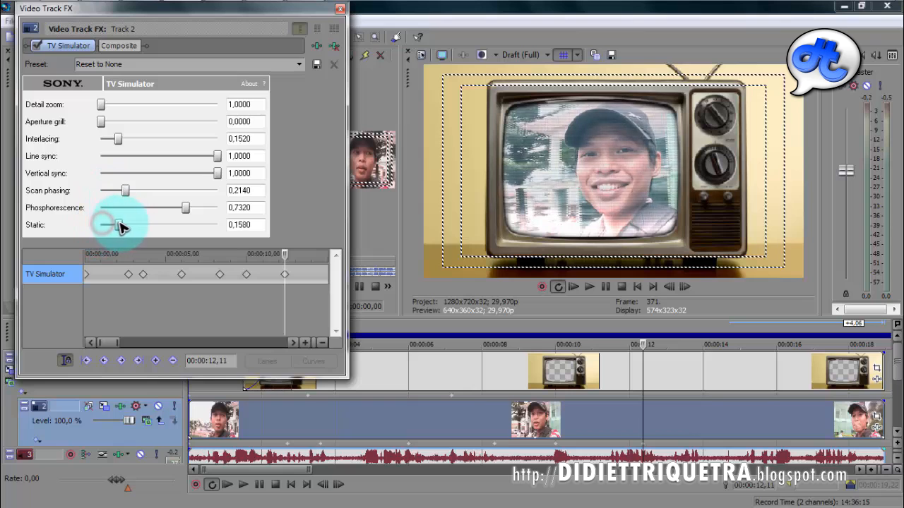
left_click_drag(132, 226, 99, 225)
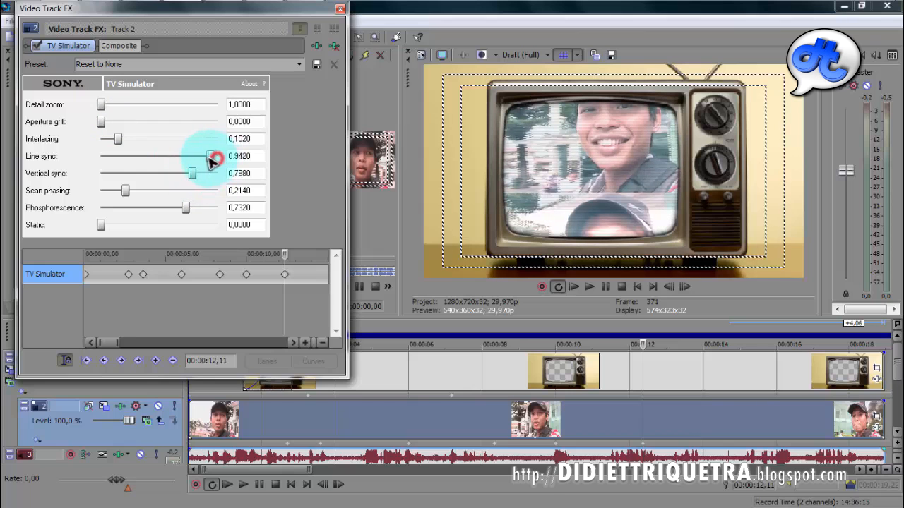
left_click_drag(210, 161, 197, 164)
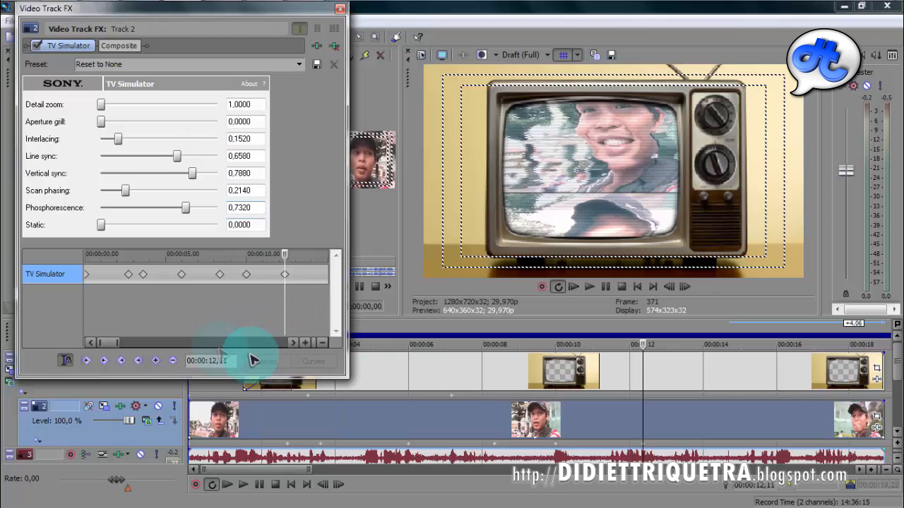
- Preview the sync distortion from 00:00:08,00 and add a TV Simulator keyframe holding the current settings at 00:00:14,08
left_click(484, 371)
key("space")
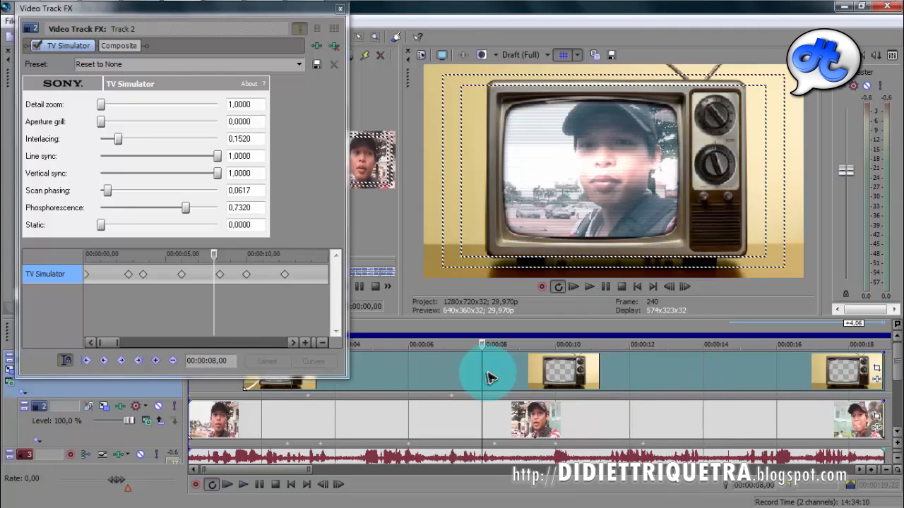
left_click(694, 378)
left_click_drag(695, 375, 712, 374)
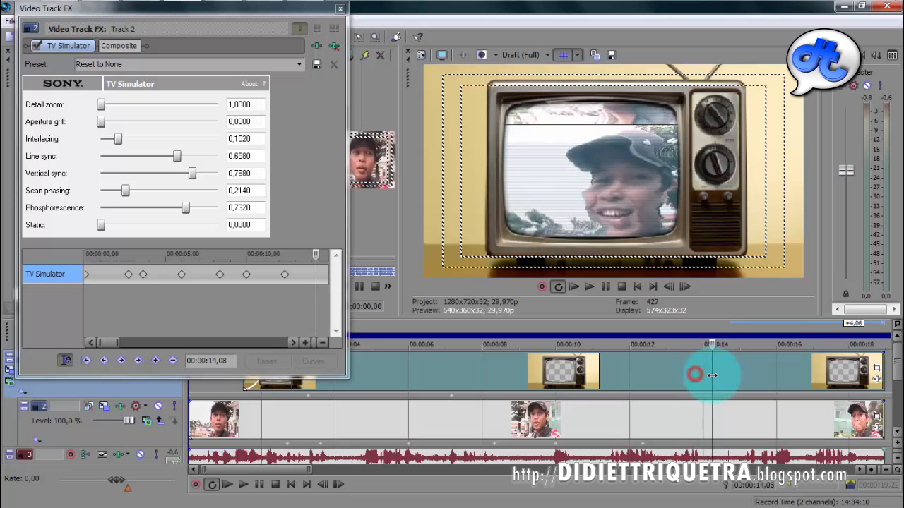
left_click_drag(783, 341, 730, 345)
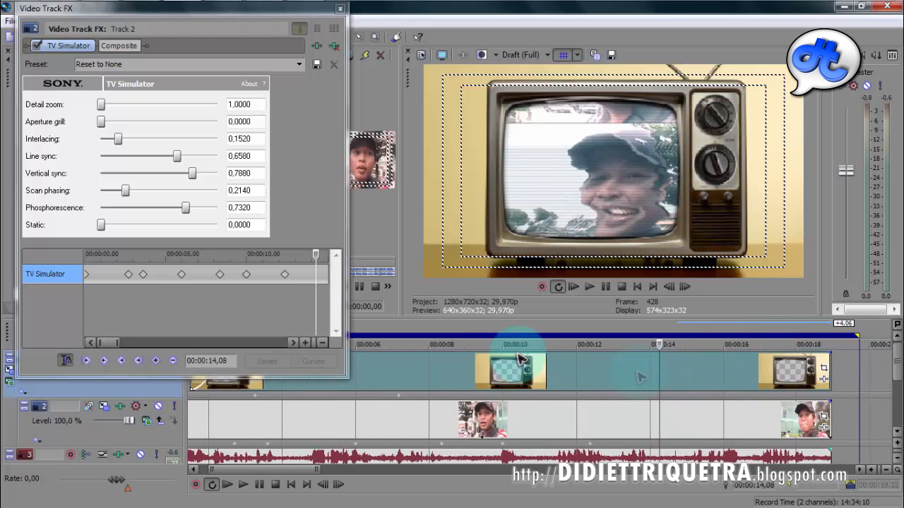
left_click(156, 361)
- In a new keyframe at 00:00:17,05, set Static to 0,4080, Line sync to 0,1420, Scan phasing to 0,4600 and Vertical sync to 0,6300
left_click(293, 343)
left_click(293, 342)
left_click_drag(222, 257, 267, 258)
left_click_drag(103, 226, 152, 233)
left_click_drag(177, 157, 119, 158)
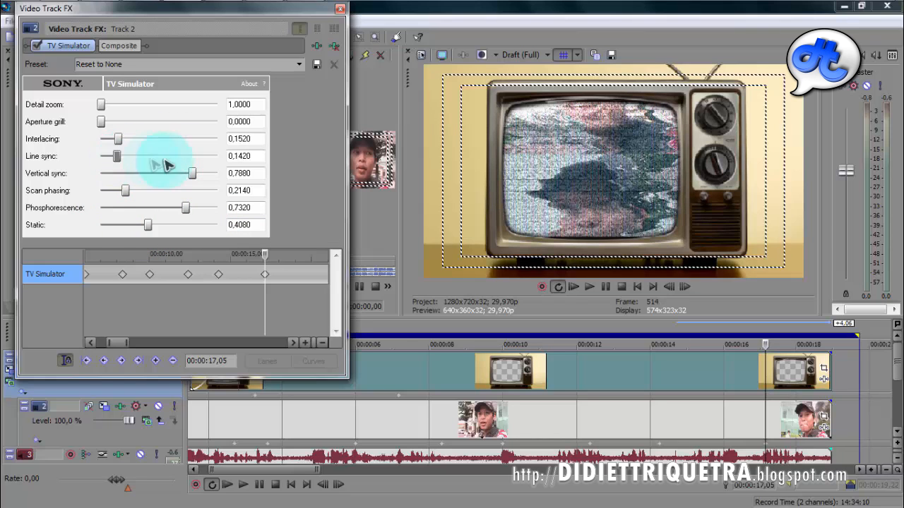
left_click_drag(127, 191, 154, 191)
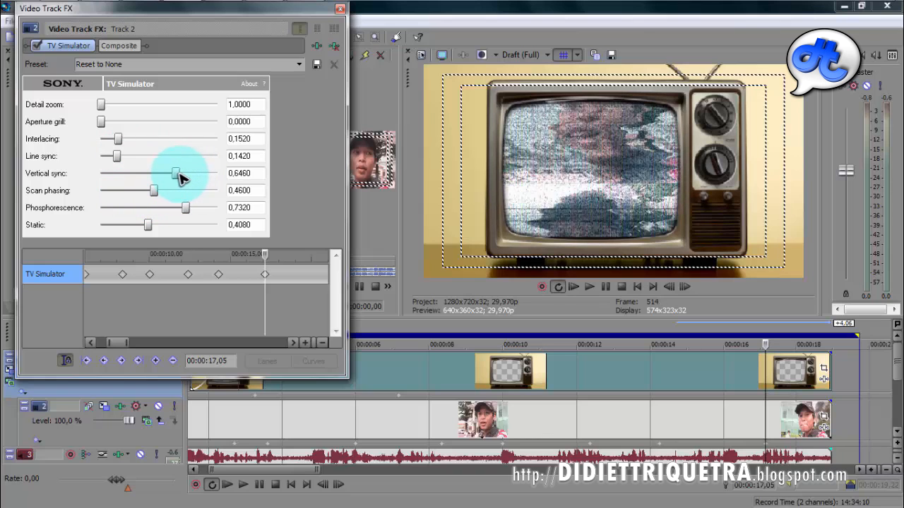
left_click(265, 274)
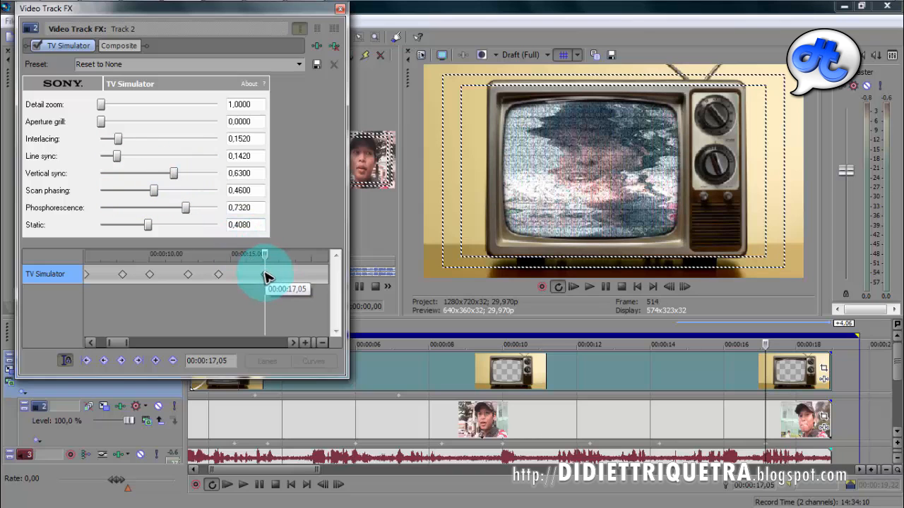
- Preview the static and sync loss from 00:00:13,15, and replay it from 00:00:15,22
left_click(632, 370)
key("space")
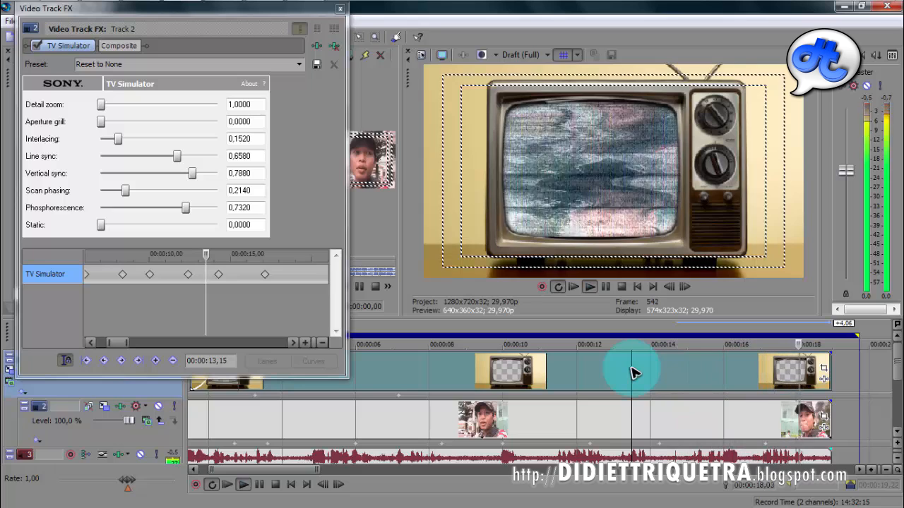
left_click(713, 377)
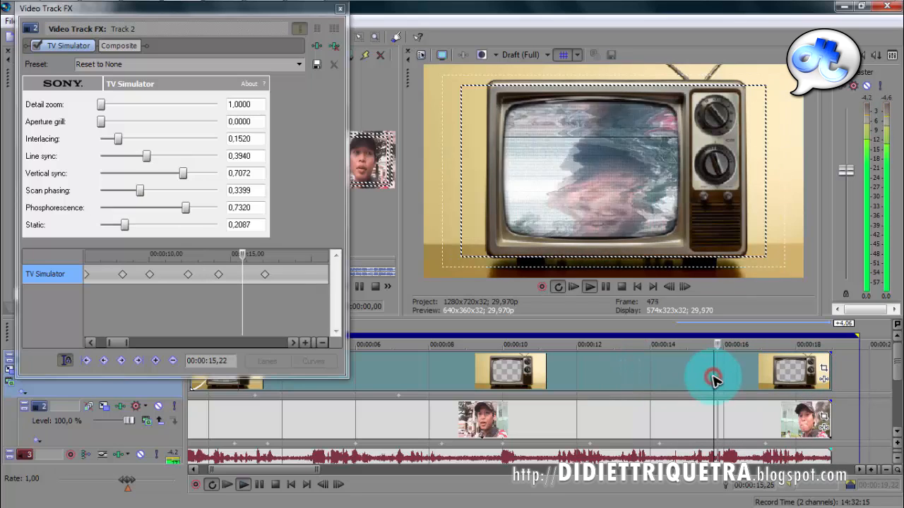
- In the 00:00:17,05 keyframe, set Interlacing to 0,1420, Vertical sync to 0,2040 and Static to 0,4700, and readjust Scan phasing
left_click(265, 279)
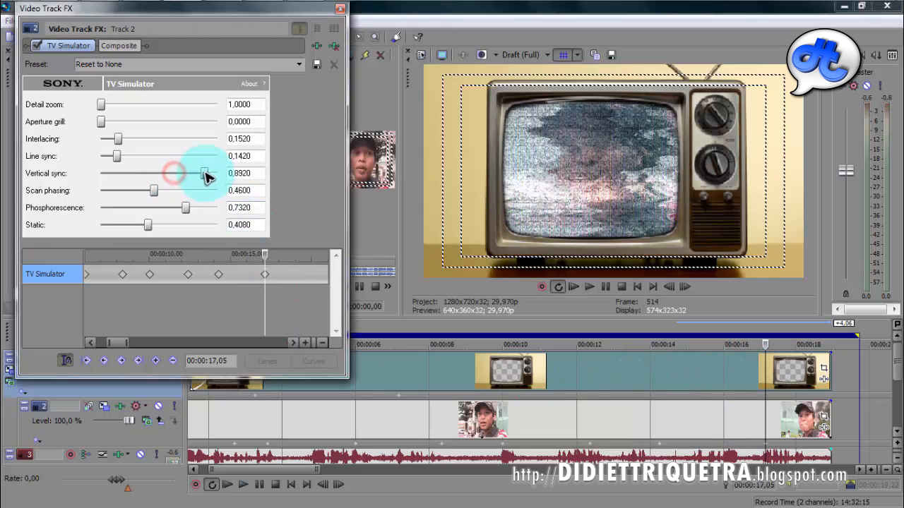
left_click_drag(217, 175, 168, 192)
mouse_move(148, 224)
left_mouse_down()
mouse_move(137, 222)
mouse_move(168, 226)
mouse_move(156, 226)
left_mouse_up()
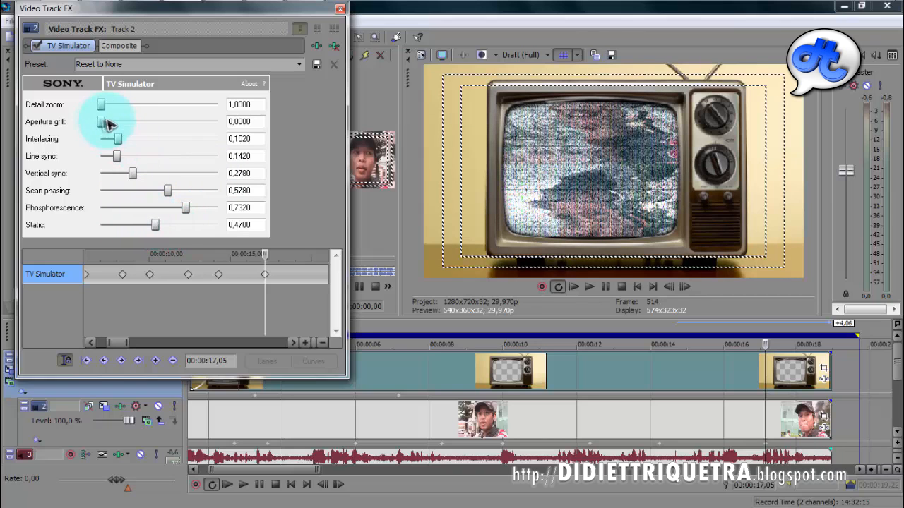
mouse_move(130, 145)
left_mouse_down()
mouse_move(158, 148)
mouse_move(130, 151)
left_mouse_up()
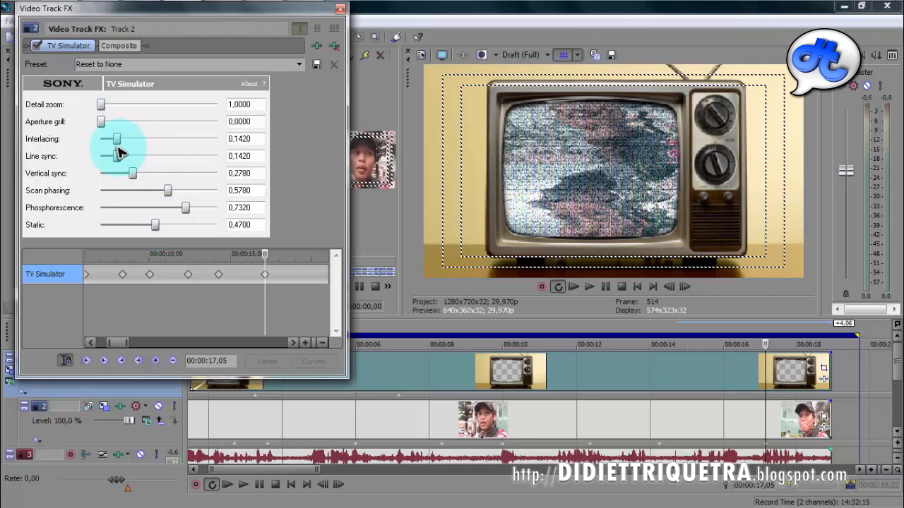
left_click_drag(144, 173, 123, 176)
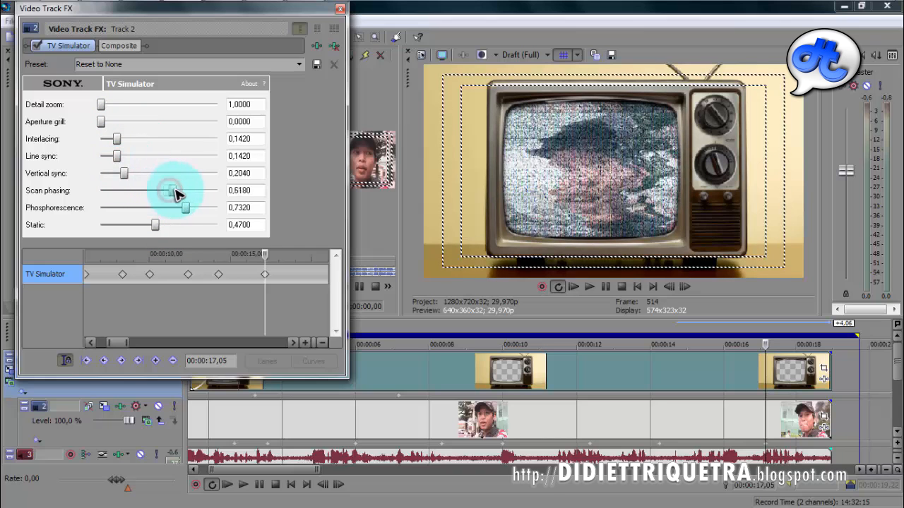
left_click_drag(182, 194, 162, 191)
- Preview the strengthened distortion from 00:00:16,08
left_click(736, 379)
key("space")
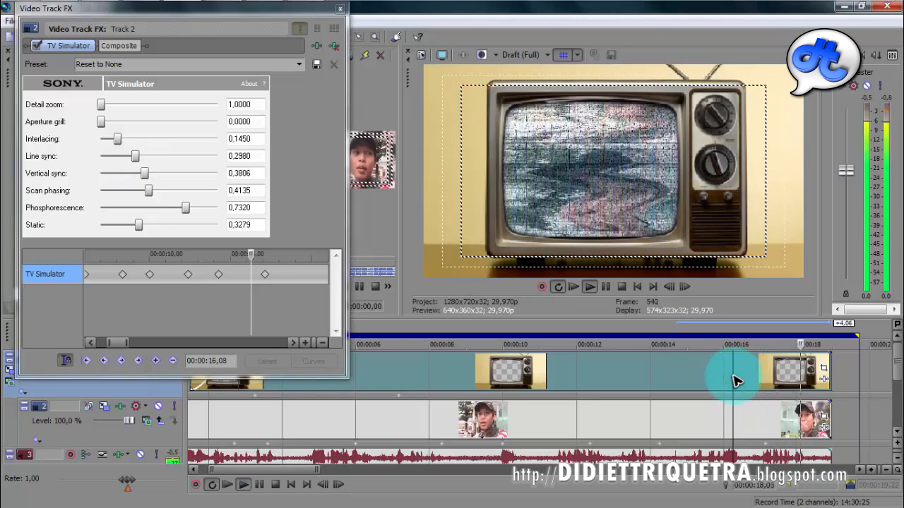
key("space")
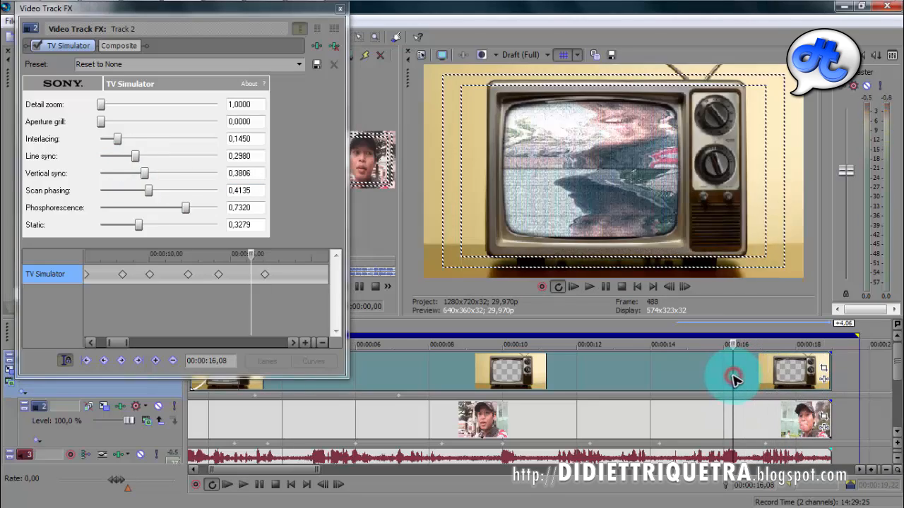
- Close the track's effect settings and play the whole composition from the beginning
left_click(340, 12)
left_click(408, 346)
left_click(292, 486)
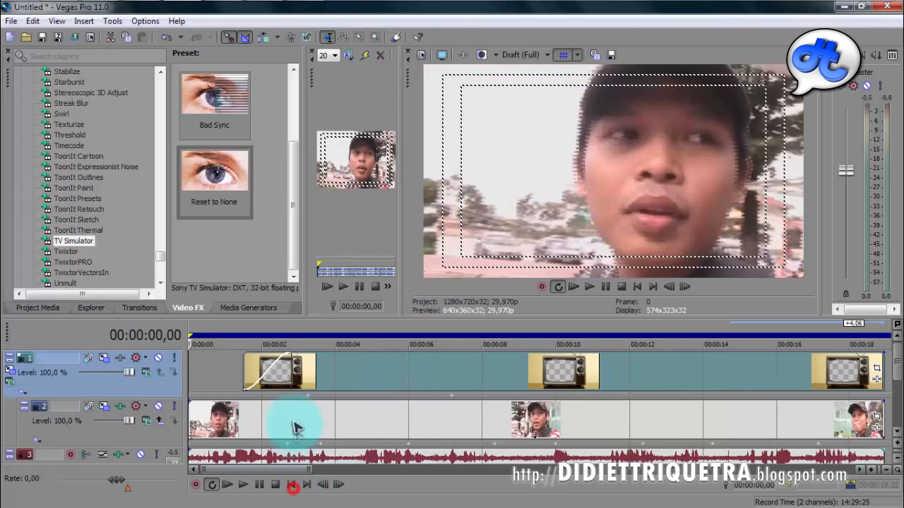
key("space")
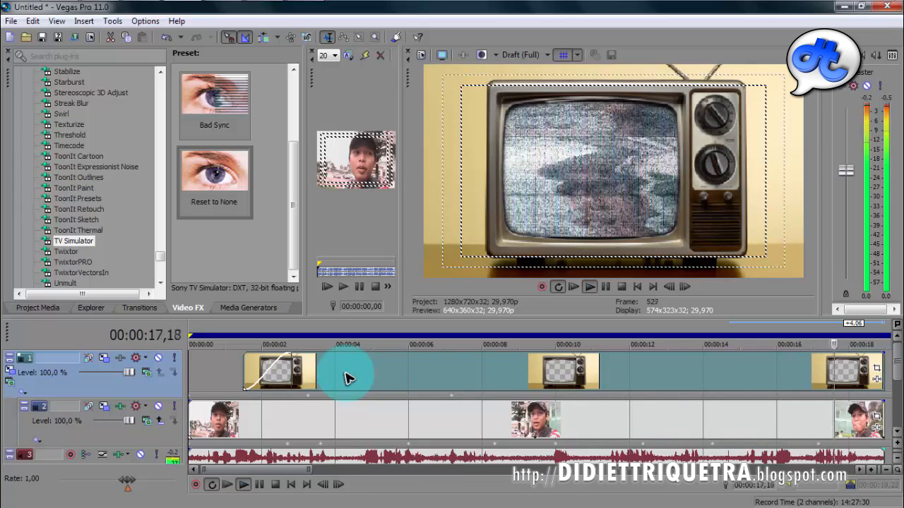
- Replay the last seconds of the clip to check how the composition ends
key("space")
left_click(636, 368)
left_click_drag(755, 345, 638, 379)
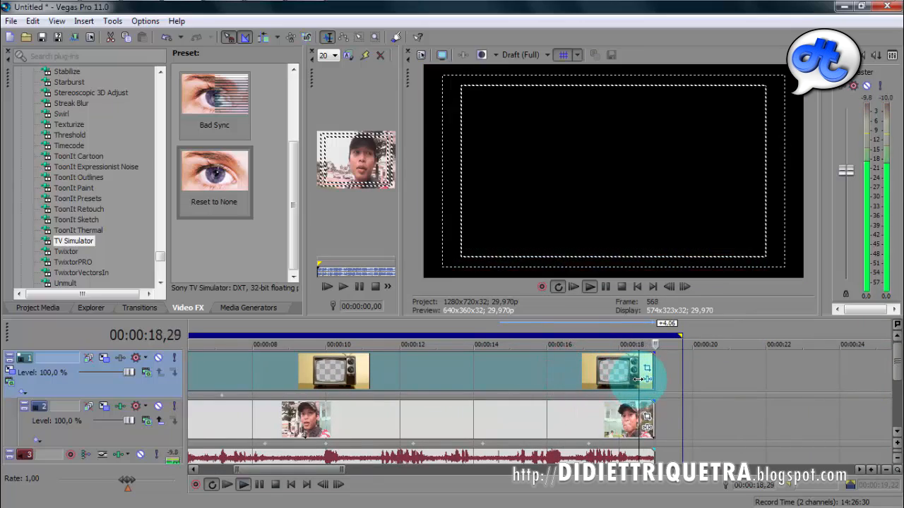
- Extend the end of the TV event to 00:00:19,22, preview the ending and move the playhead to the clip's end at 00:00:18,29
scroll(650, 364, "up", 3)
left_click_drag(568, 373, 646, 382)
key("space")
key("space")
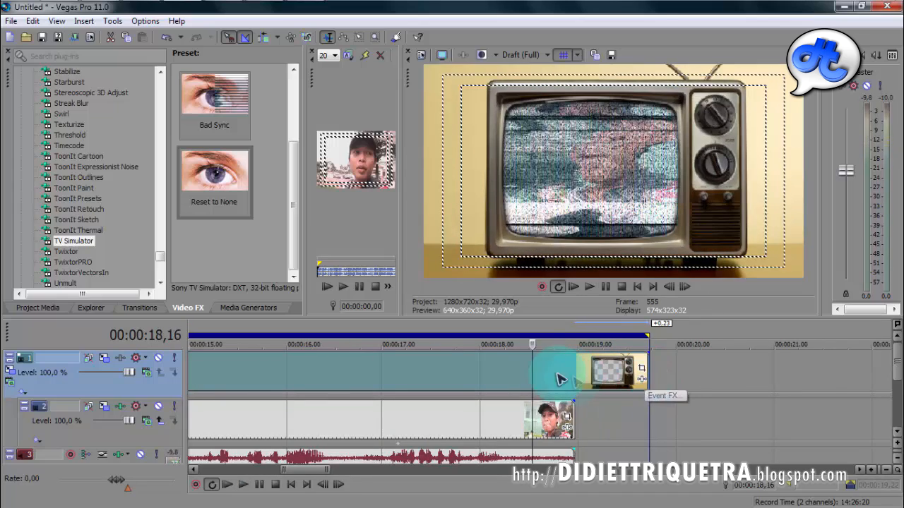
left_click(534, 372)
left_click_drag(533, 371, 574, 372)
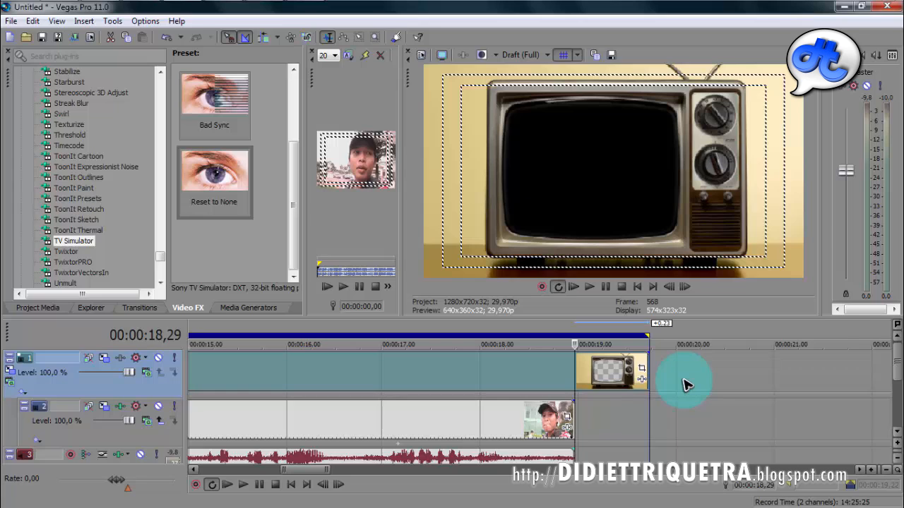
- Insert a new video track above the TV and add a Color Gradient with the Elliptical Transparent to Black preset at 00:00:18,29
right_click(687, 385)
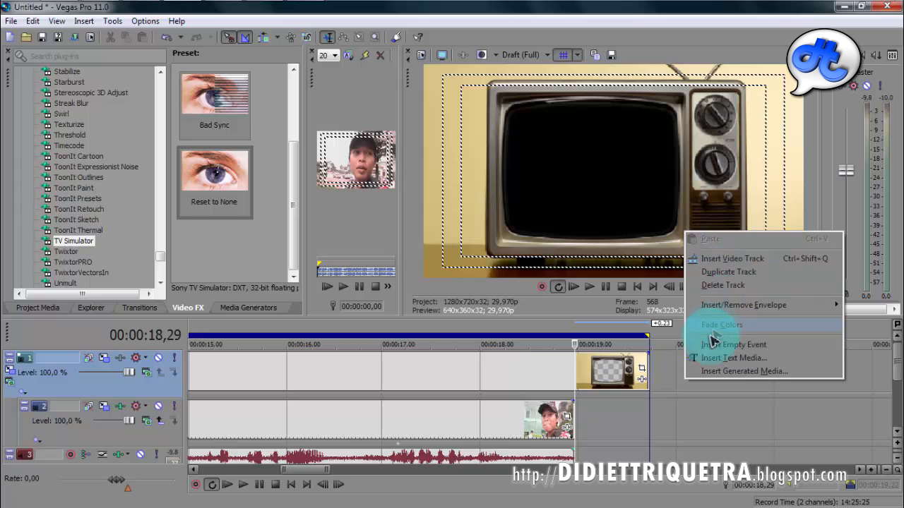
left_click(757, 259)
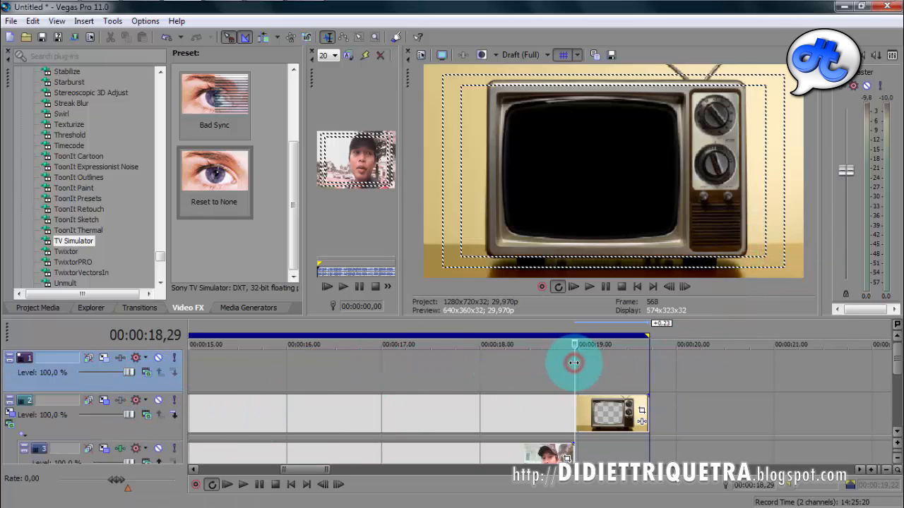
left_click(260, 311)
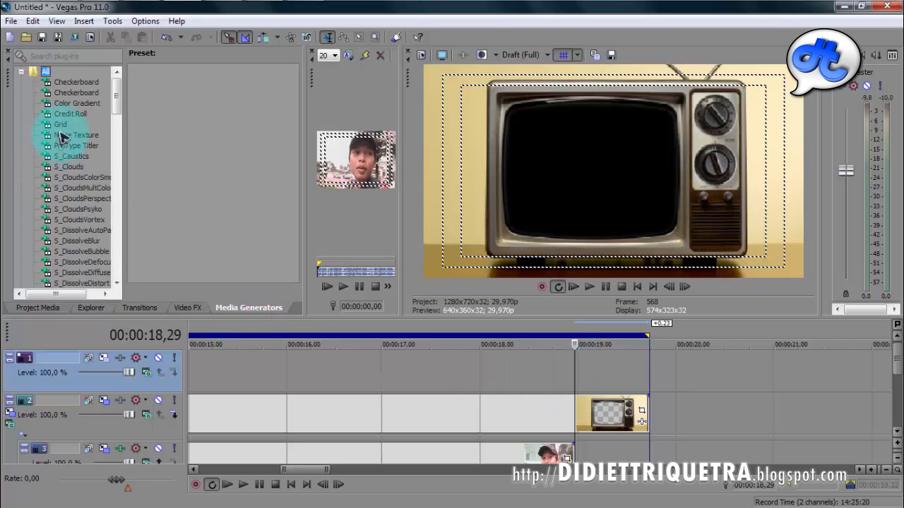
left_click(70, 104)
left_click_drag(295, 83, 296, 117)
left_click(175, 168)
left_click_drag(164, 173, 605, 370)
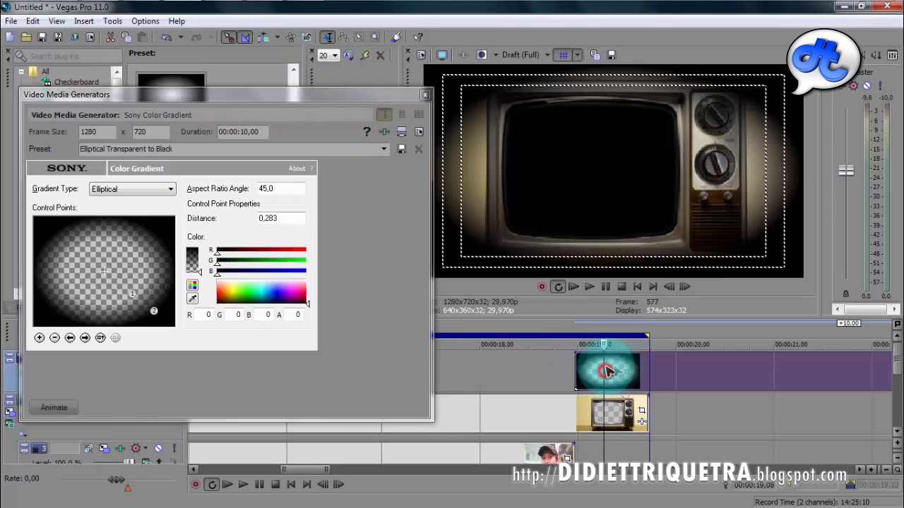
left_click(426, 94)
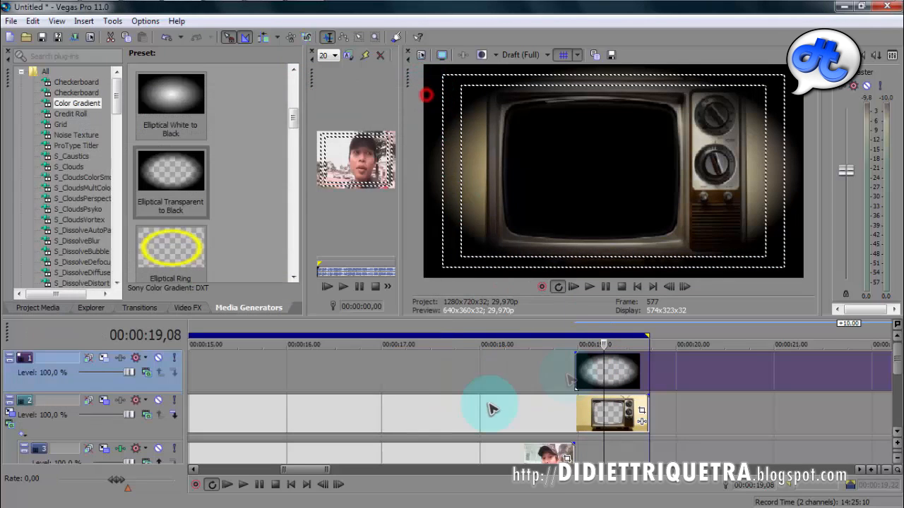
- Move the gradient track beneath the TV track and make it a compositing child
left_click(157, 426)
left_click_drag(161, 364, 162, 361)
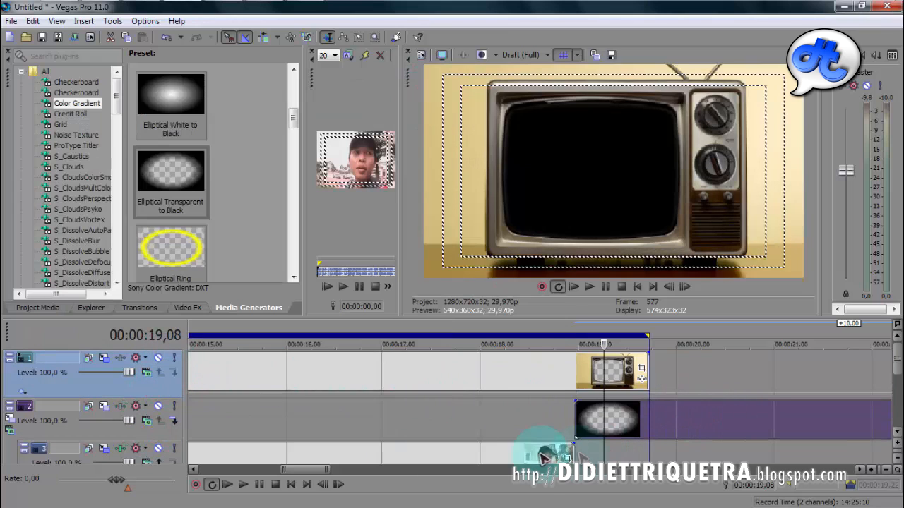
left_click(175, 424)
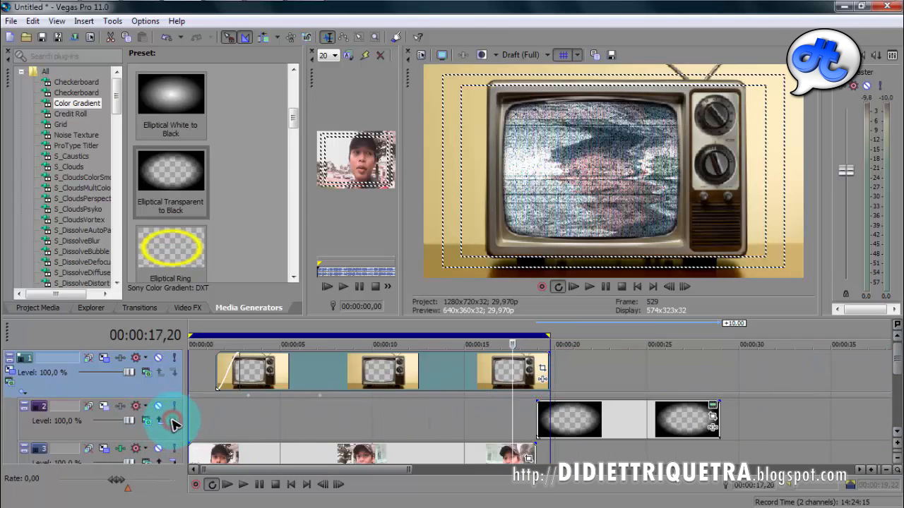
- Shift the gradient event's start to about 00:00:18,25 and shorten it to end at about 00:00:19,15
left_click(321, 375)
left_click_drag(321, 375, 540, 371)
scroll(533, 379, "up", 5)
left_click(596, 420)
left_click_drag(596, 419, 574, 422)
scroll(570, 418, "down", 3)
left_click_drag(770, 416, 538, 416)
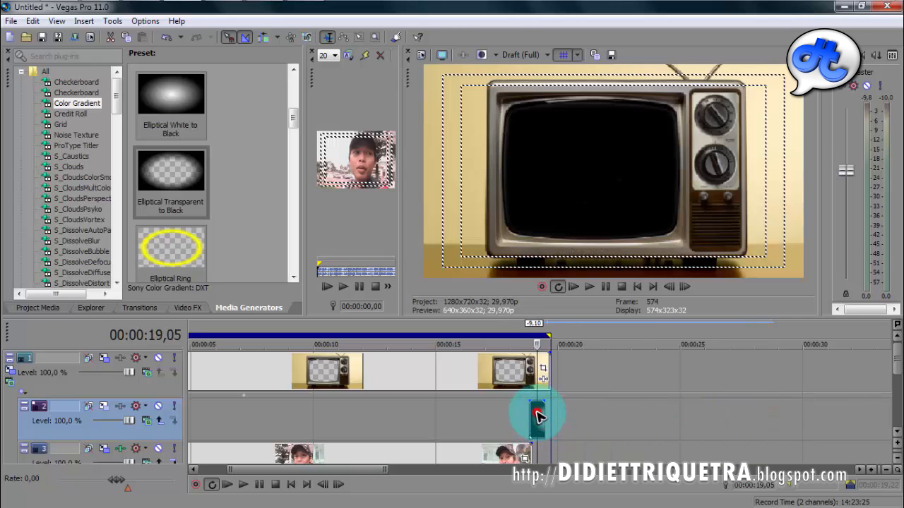
scroll(538, 417, "up", 4)
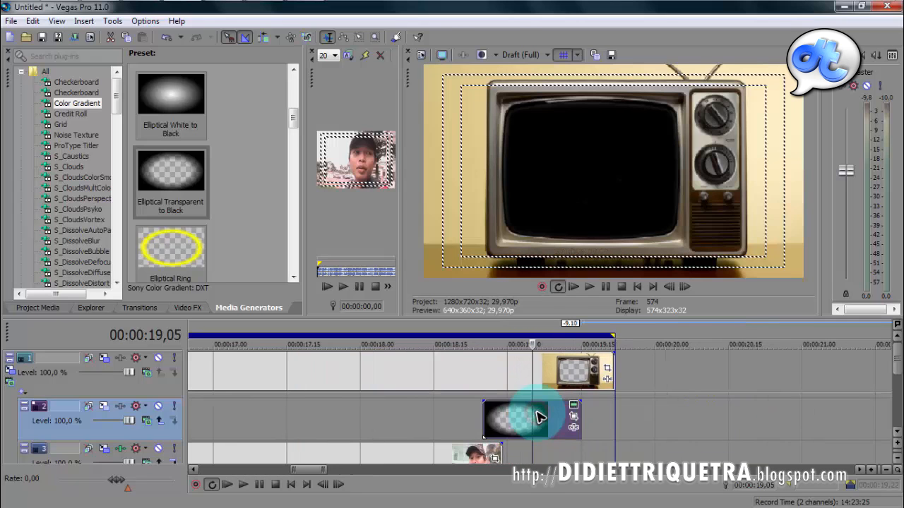
- Open the gradient's generator settings and adjust its control points to distances 0,707 (outer) and 0,288 (inner)
left_click(573, 411)
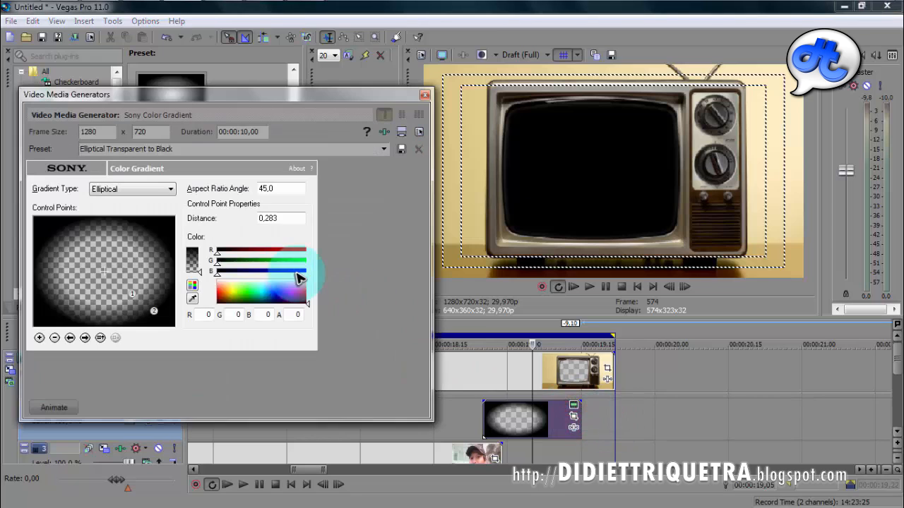
double_click(496, 372)
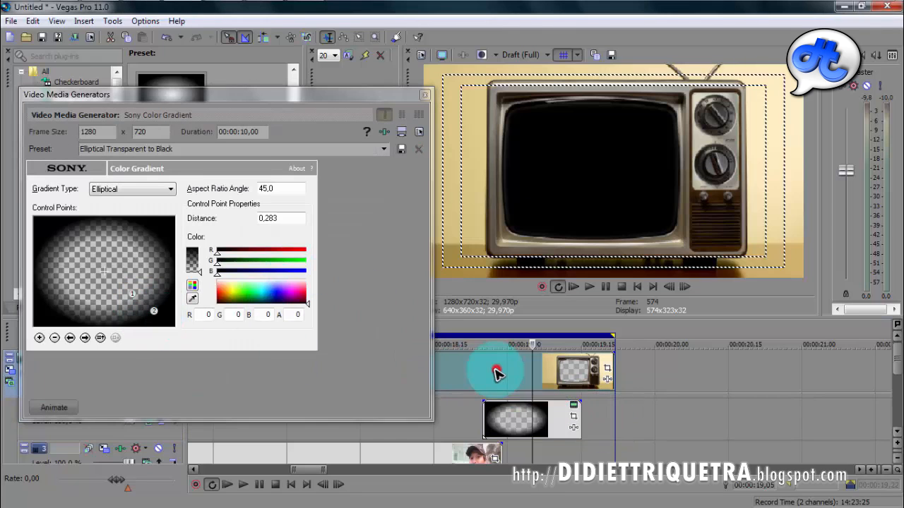
left_click(496, 370)
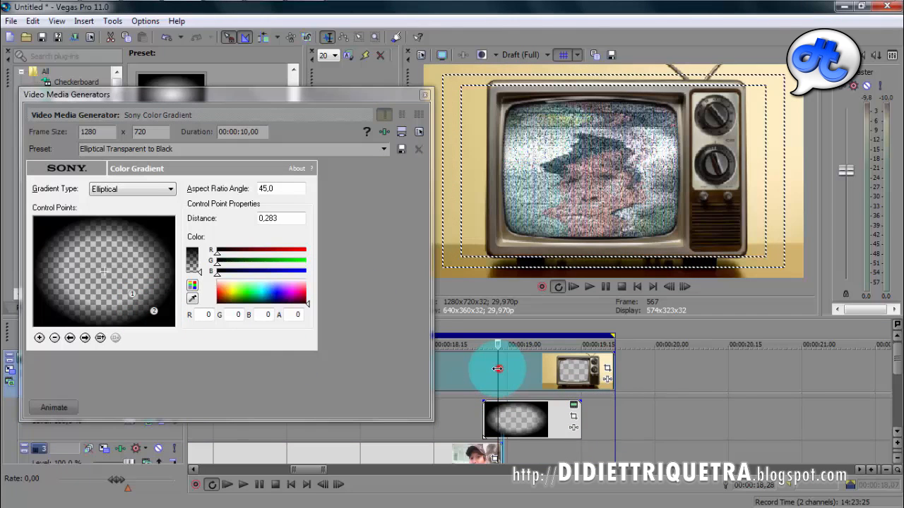
left_click(164, 321)
left_click_drag(155, 313, 185, 332)
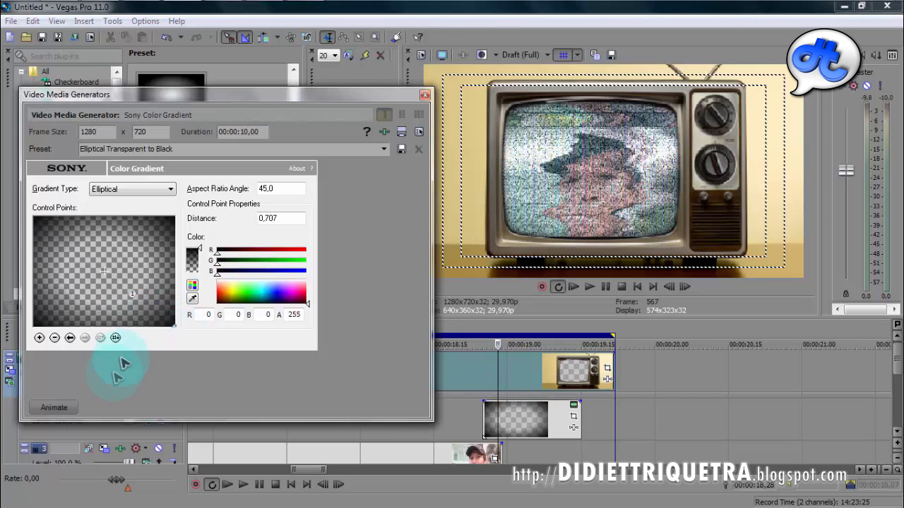
mouse_move(132, 296)
left_mouse_down()
mouse_move(131, 273)
mouse_move(134, 292)
left_mouse_up()
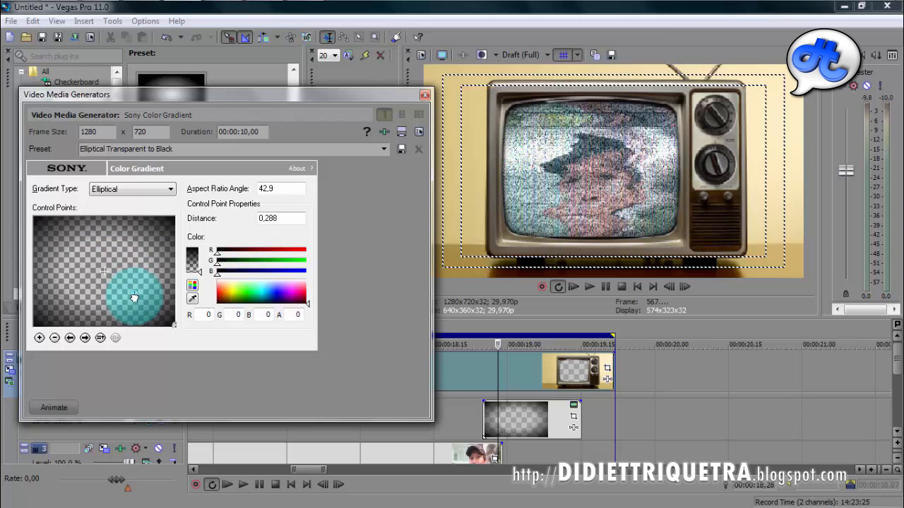
- Turn on keyframe animation for the Color Gradient and advance its playhead to 00:00:00,03
left_click(63, 410)
mouse_move(119, 385)
left_mouse_down()
mouse_move(106, 367)
mouse_move(113, 380)
left_mouse_up()
scroll(114, 381, "up", 3)
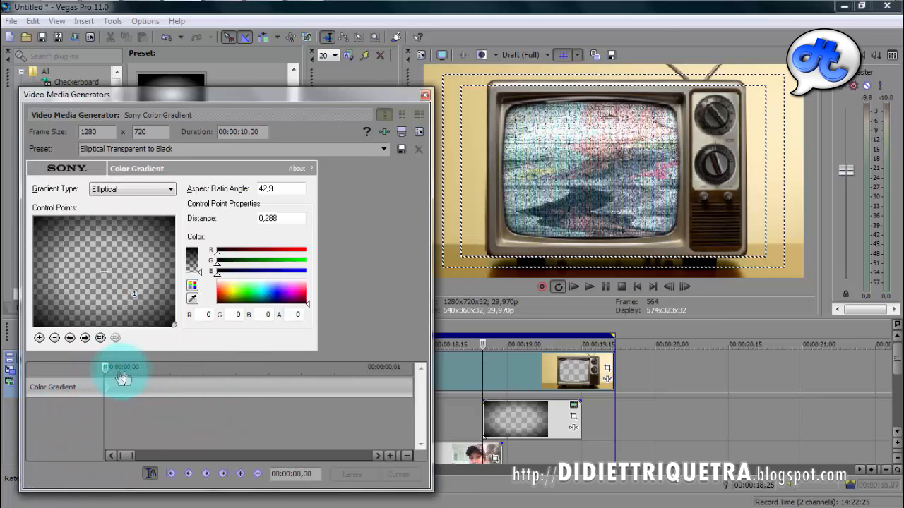
scroll(121, 377, "up", 2)
left_click(110, 373)
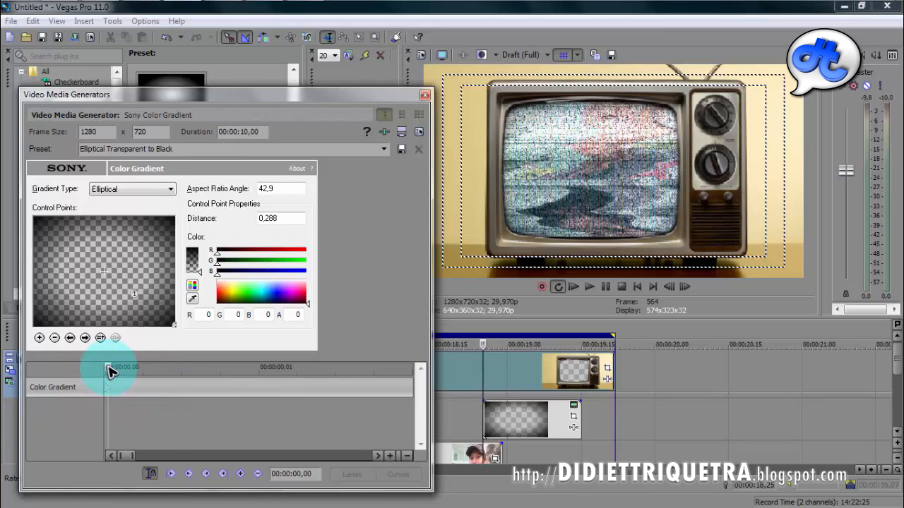
key("Right")
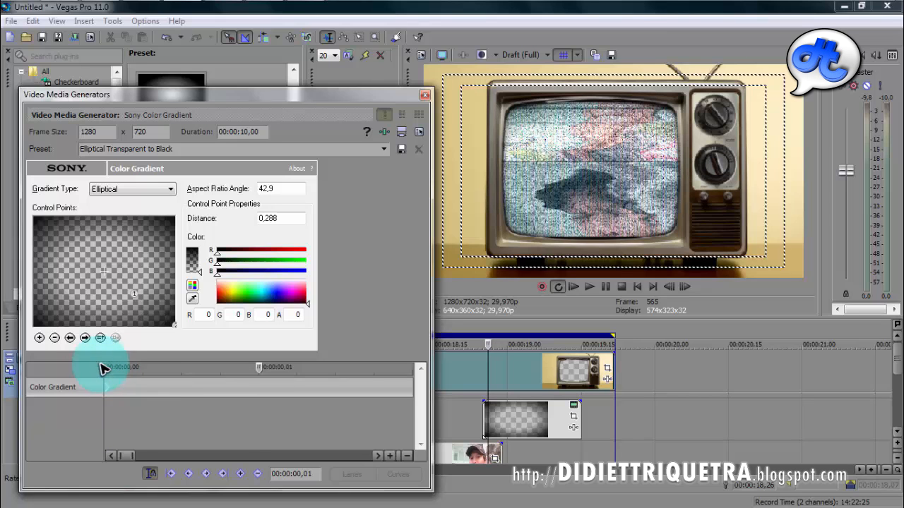
scroll(158, 397, "down", 2)
key("Right")
key("Right")
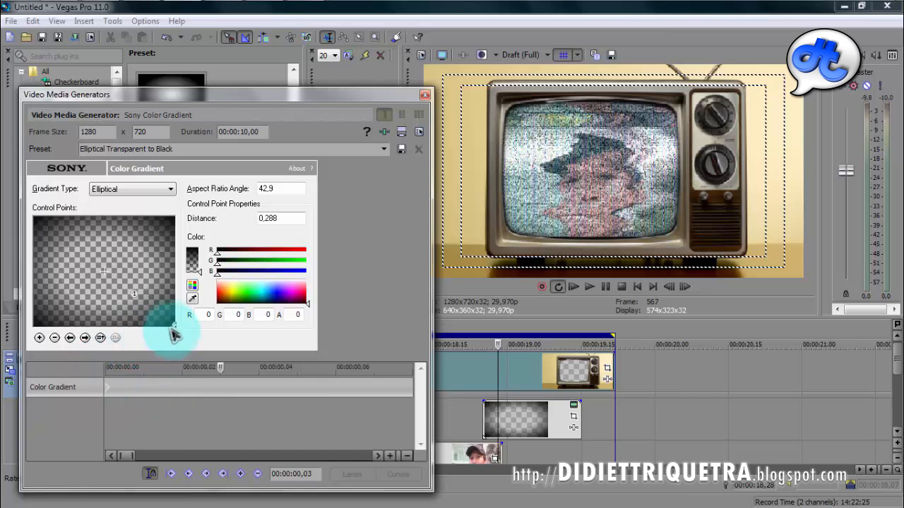
- At 00:00:00,03, collapse the gradient into a thin horizontal line with distance 0,468 and aspect ratio angle 0,7
left_click_drag(133, 295, 106, 272)
left_click_drag(172, 325, 175, 278)
mouse_move(106, 272)
left_mouse_down()
mouse_move(108, 283)
mouse_move(105, 271)
left_mouse_up()
mouse_move(175, 280)
left_mouse_down()
mouse_move(173, 270)
mouse_move(164, 272)
left_mouse_up()
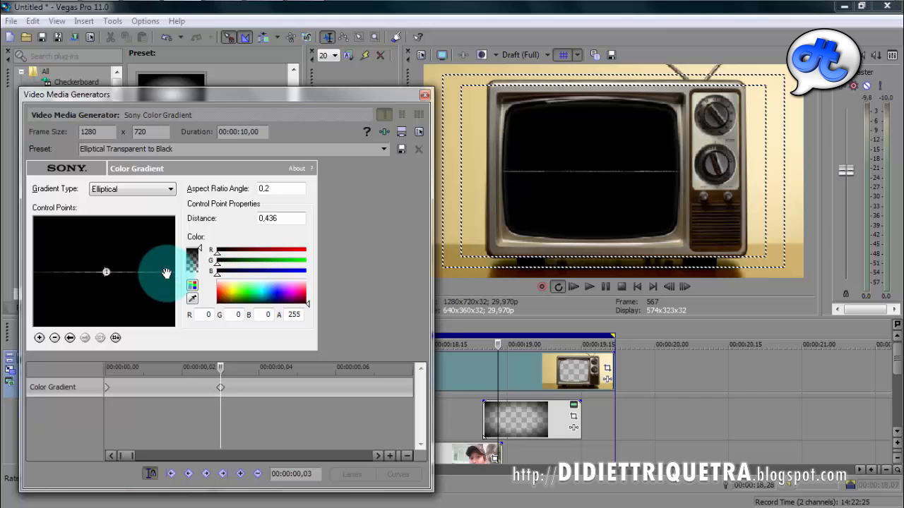
left_click_drag(167, 276, 170, 272)
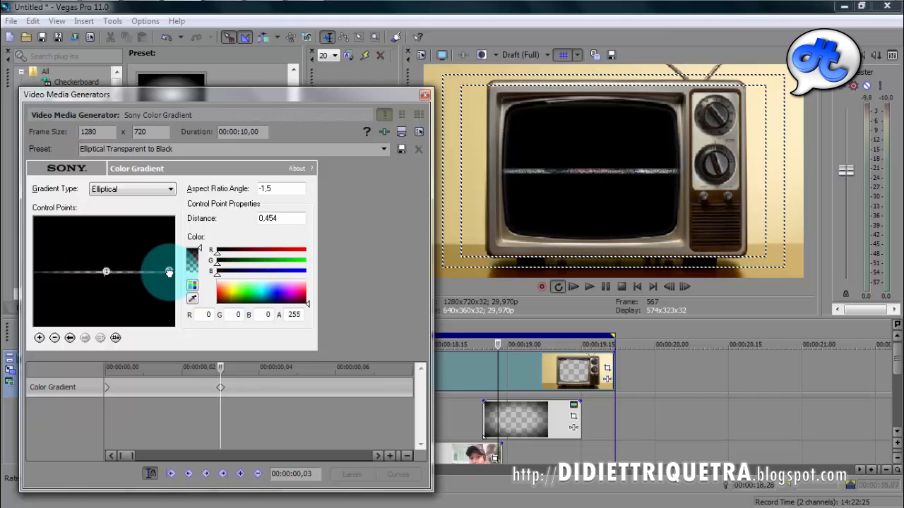
key("ctrl")
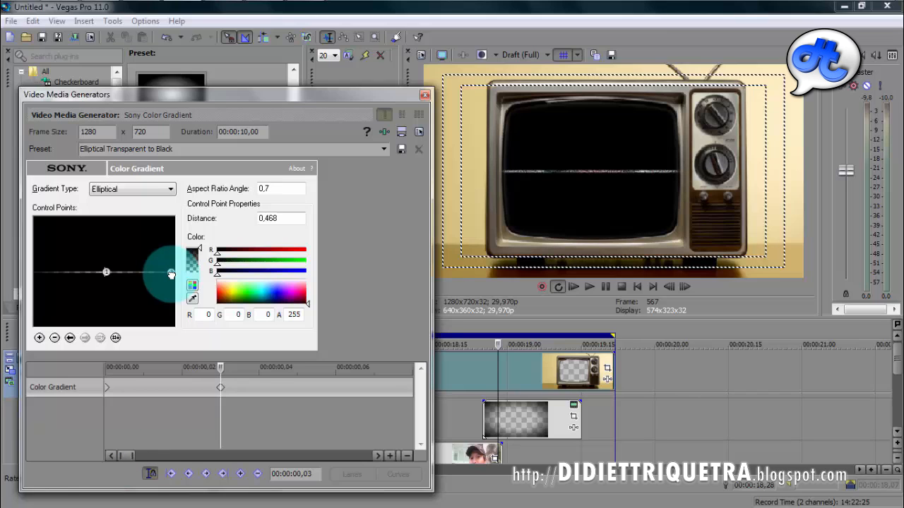
left_click(171, 273)
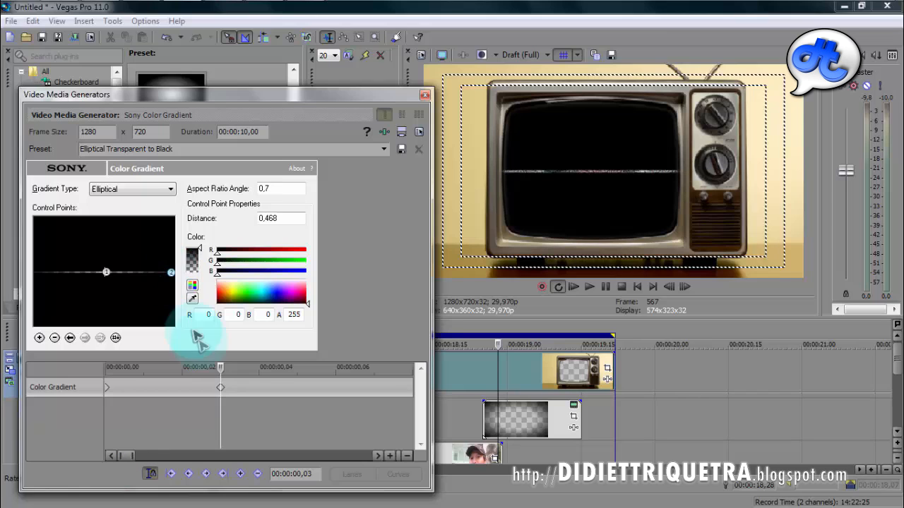
- At 00:00:00,06, shrink the gradient to a tiny central point with distance 0,024 and aspect ratio angle 6,6
left_click(221, 368)
key("Right")
key("Right")
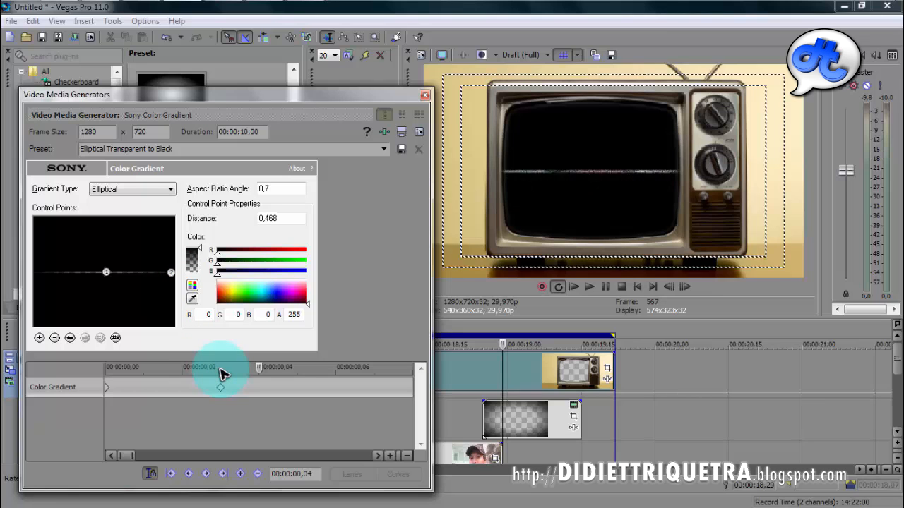
left_click(169, 276)
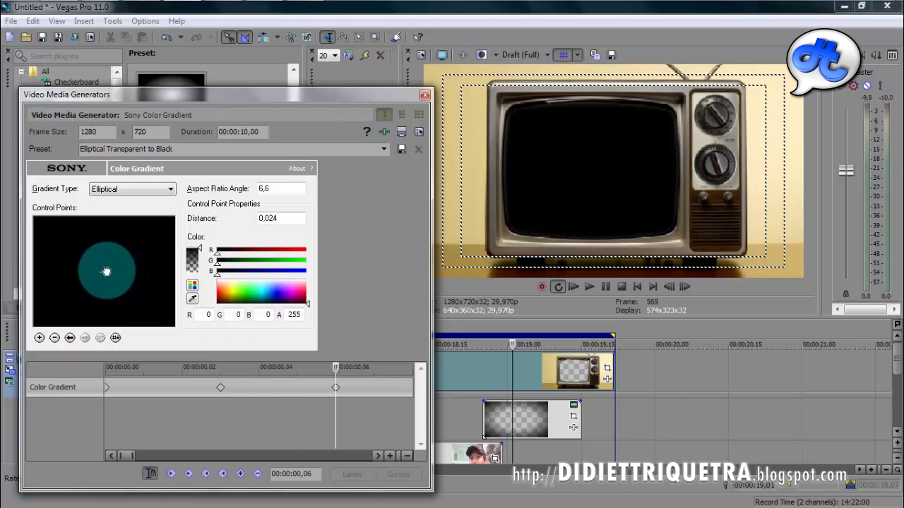
- Shift the gradient event three frames earlier to start at 00:00:18,22 and preview the switch-off effect
left_click(485, 380)
left_click(474, 369)
left_click_drag(498, 418, 483, 418)
left_click(451, 372)
key("space")
key("space")
left_click_drag(453, 373, 498, 377)
- Reshape the 00:00:00,06 keyframe to distance 0,047 and aspect ratio angle 75,3, and replay the effect
left_click(336, 387)
mouse_move(96, 279)
left_mouse_down()
mouse_move(111, 274)
mouse_move(101, 275)
mouse_move(105, 266)
left_mouse_up()
left_click(221, 372)
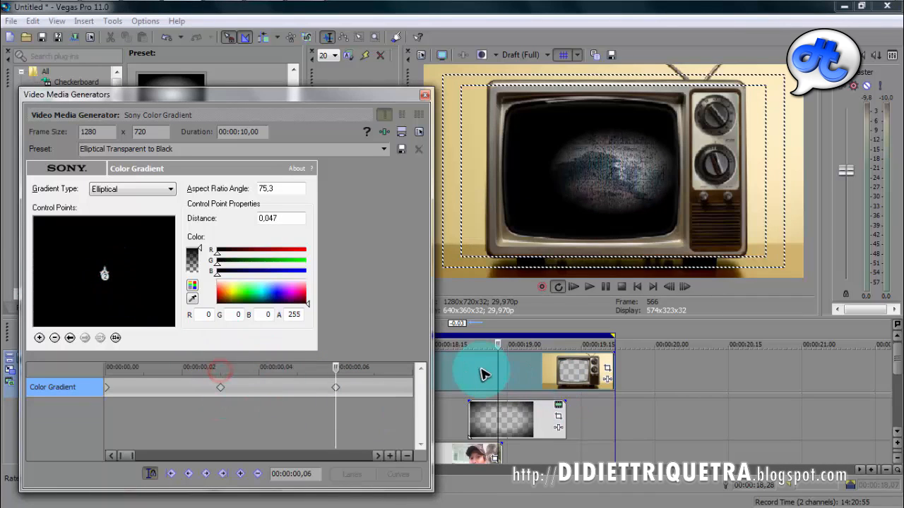
key("space")
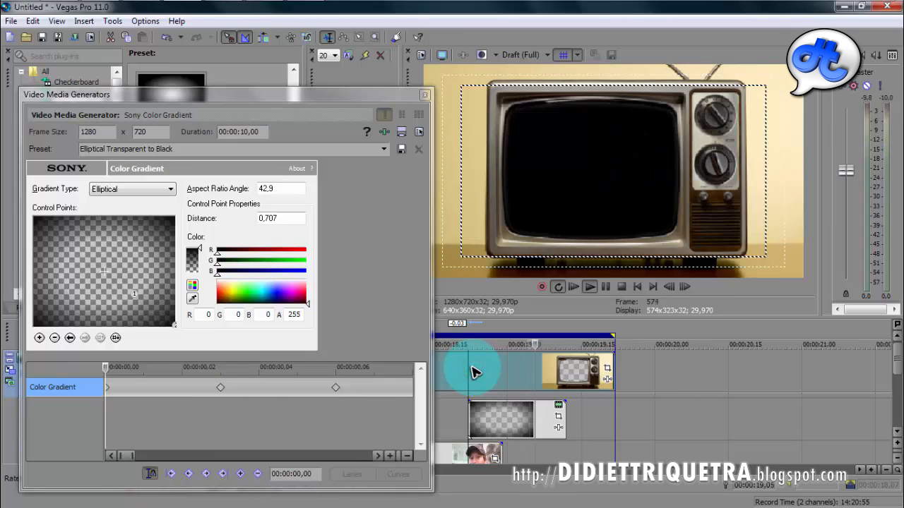
left_click(448, 371)
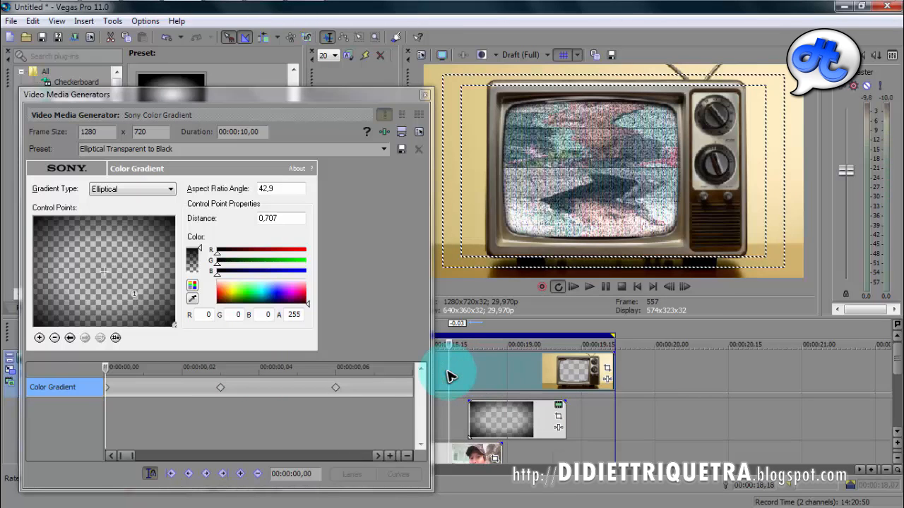
- Slow the collapse by moving the line keyframe to 00:00:00,05 and the point keyframe to 00:00:00,10, and play it back
left_click(221, 404)
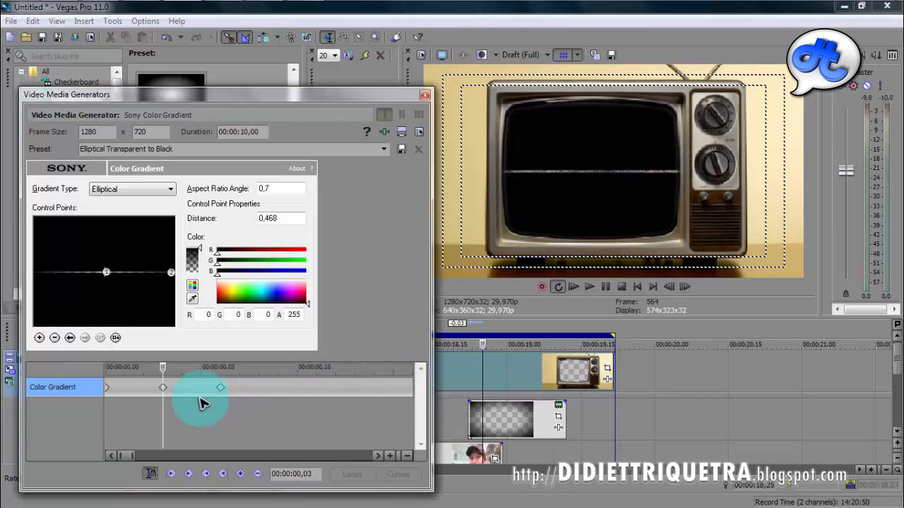
left_click_drag(220, 388, 336, 388)
left_click_drag(162, 387, 224, 384)
left_click_drag(335, 387, 299, 391)
left_click(463, 379)
key("space")
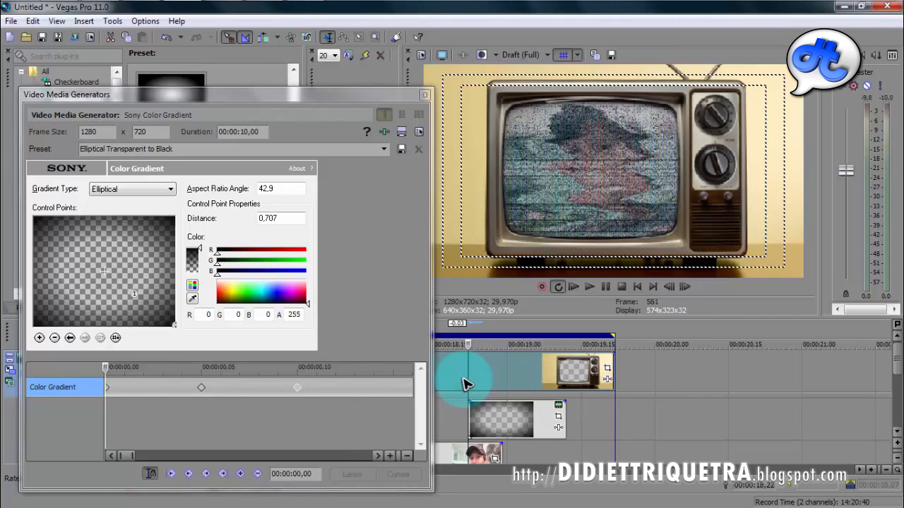
- Scrub through the collapse and widen the gradient in the 00:00:00,10 keyframe to distance 0,130 with aspect ratio angle 7,8
left_click(447, 372)
left_click_drag(448, 372, 499, 380)
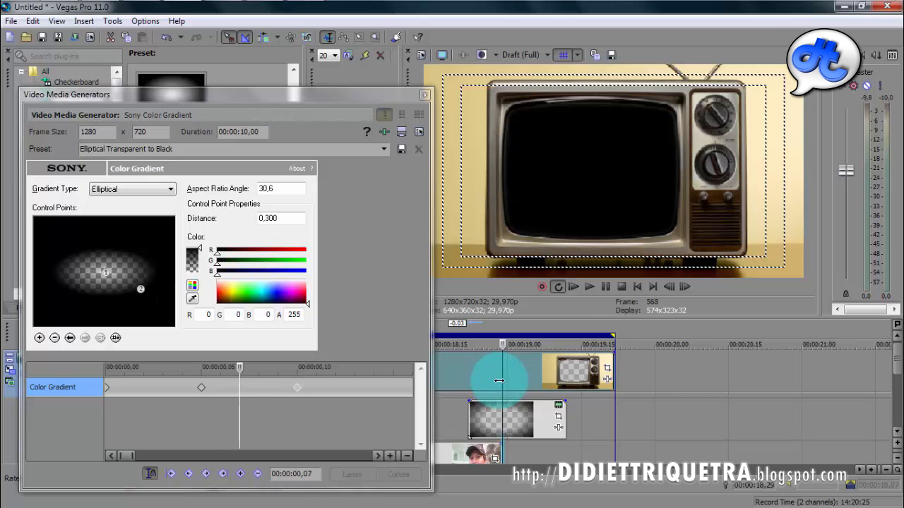
left_click(313, 400)
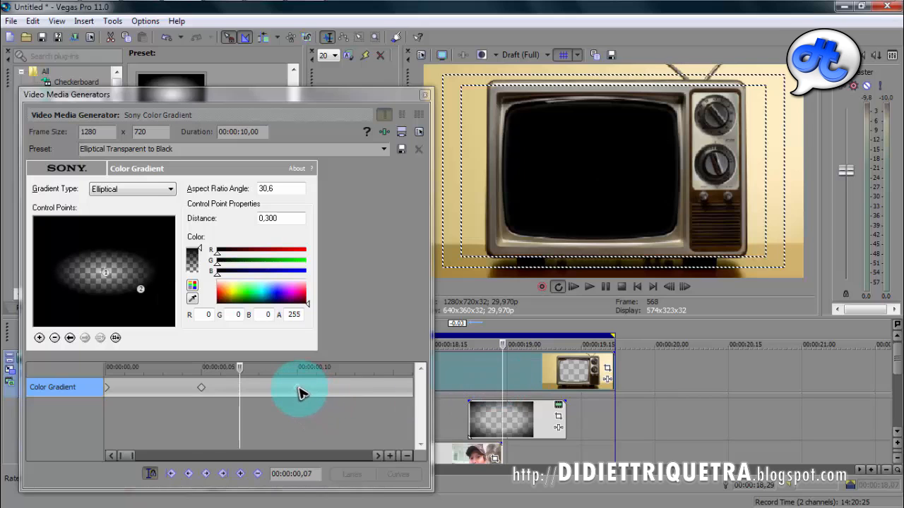
left_click(298, 388)
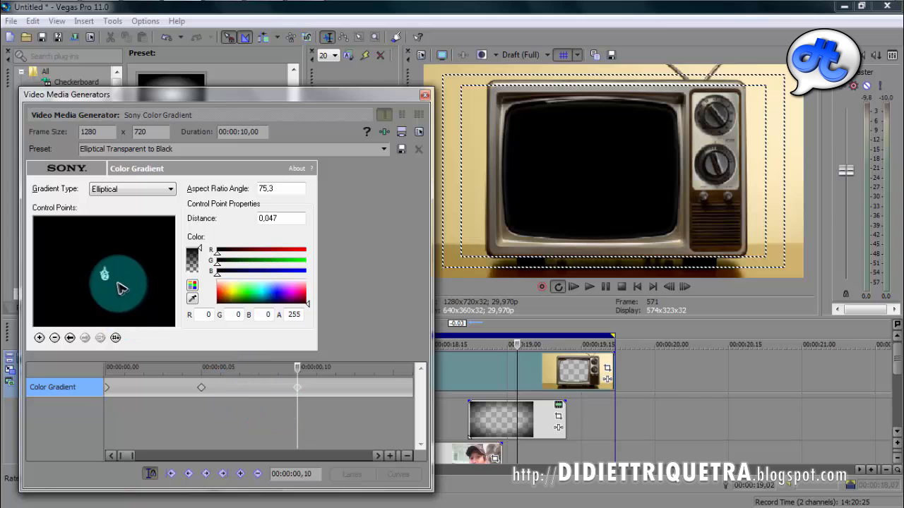
mouse_move(104, 273)
left_mouse_down()
mouse_move(145, 303)
mouse_move(113, 268)
mouse_move(122, 275)
left_mouse_up()
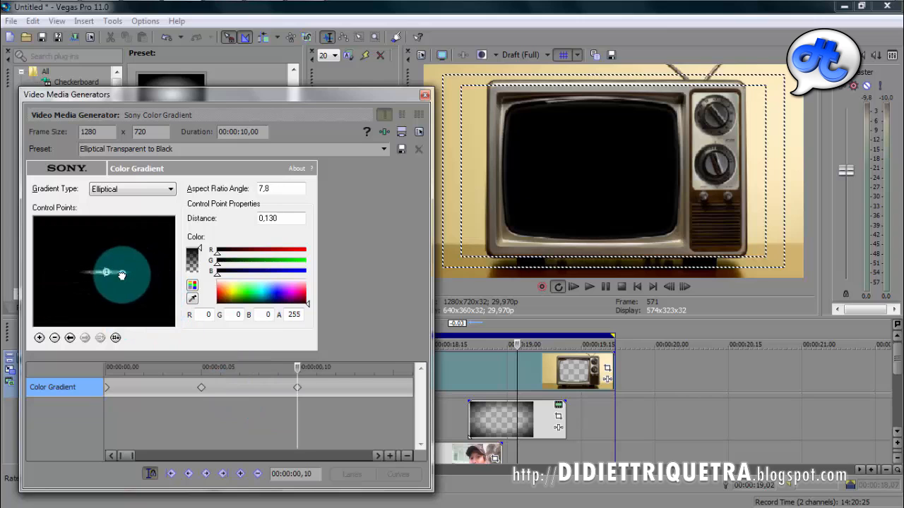
- Move the gradient event eight frames earlier so it starts at 00:00:18,14
left_click(480, 375)
left_click_drag(529, 426, 510, 426)
left_click_drag(480, 370, 494, 371)
left_click_drag(521, 421, 502, 419)
left_click(468, 371)
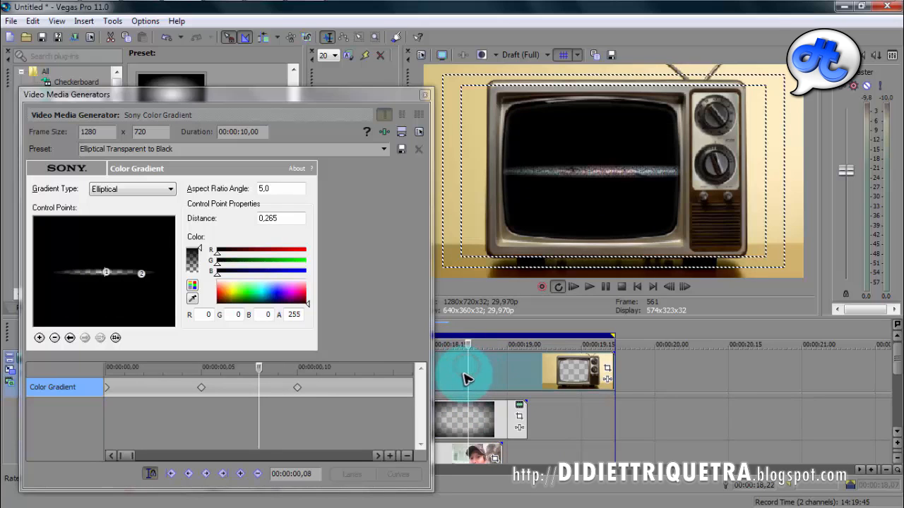
- Shrink the gradient in the 00:00:00,10 keyframe to distance 0,033 with aspect ratio angle 6,6, and replay the collapse
left_click_drag(466, 372, 478, 372)
left_click_drag(141, 273, 123, 275)
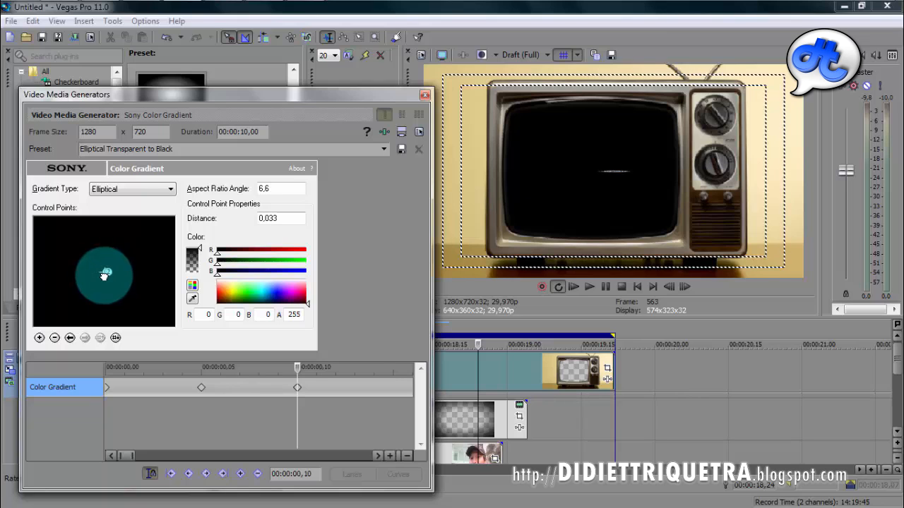
left_click(427, 97)
left_click(425, 377)
key("space")
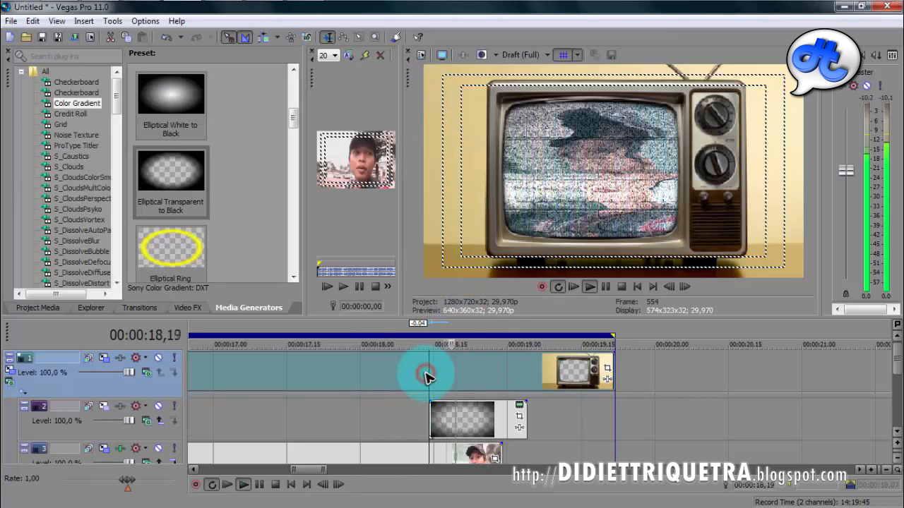
left_click(381, 377)
key("space")
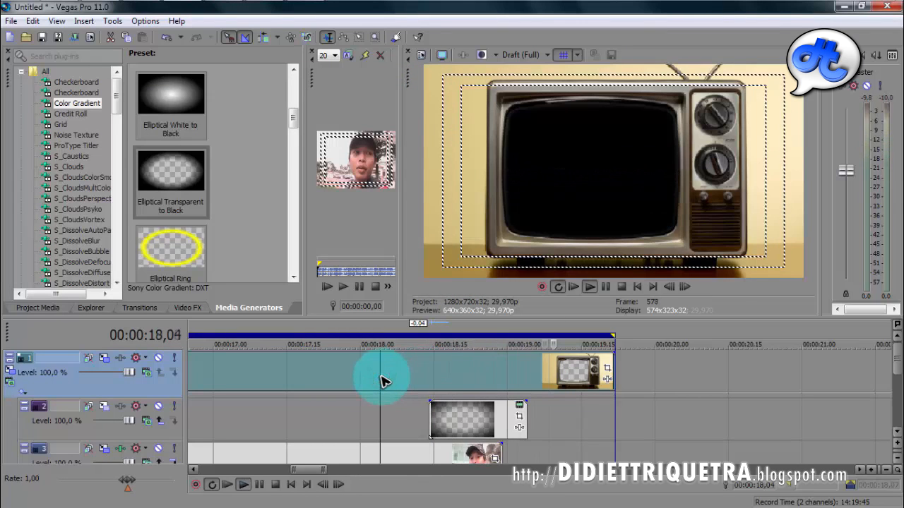
left_click_drag(381, 376, 473, 381)
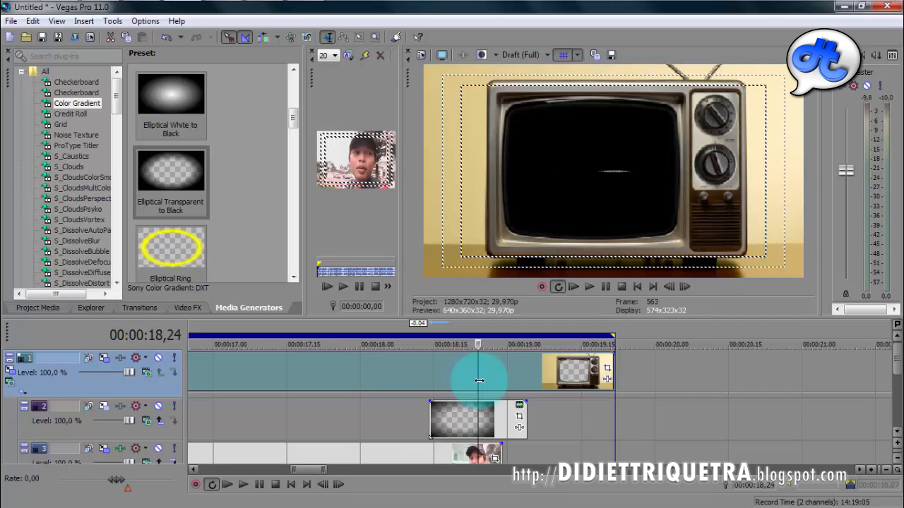
- Shift the gradient event to start at 00:00:18,19, trim its end to the last keyframe at 00:00:18,29, and preview it
left_click_drag(520, 417, 526, 420)
left_click(545, 414)
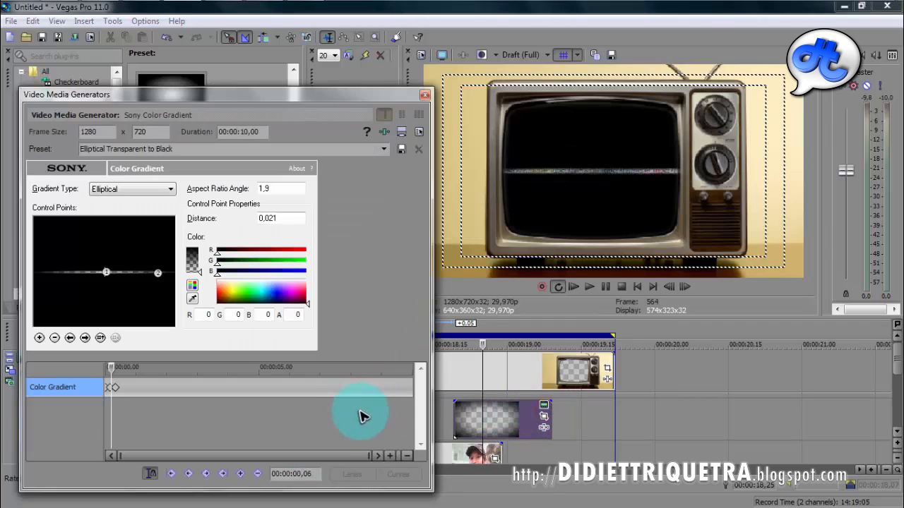
left_click(119, 393)
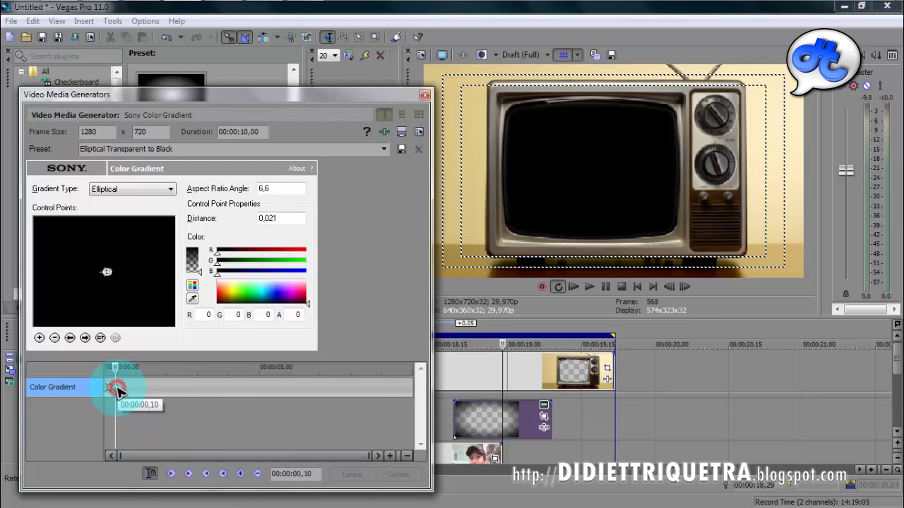
left_click_drag(550, 424, 502, 428)
left_click(445, 365)
key("space")
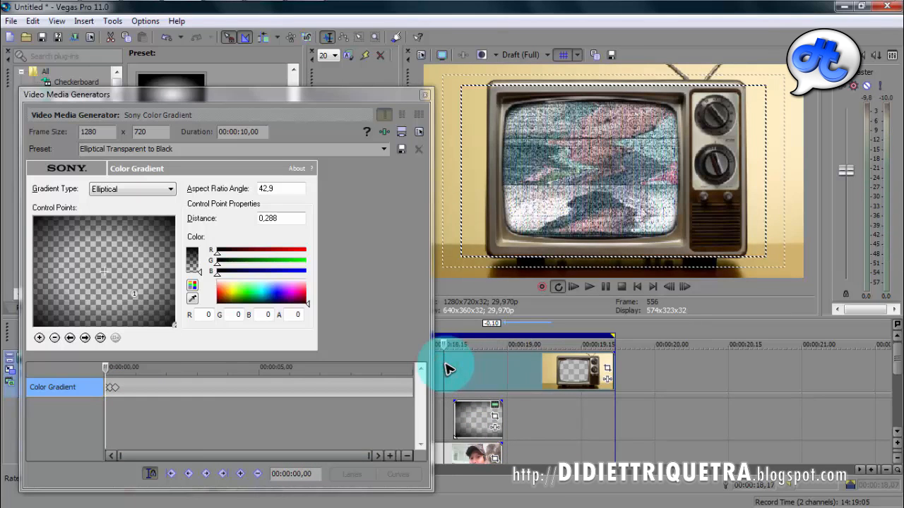
left_click_drag(447, 368, 488, 378)
left_click(425, 95)
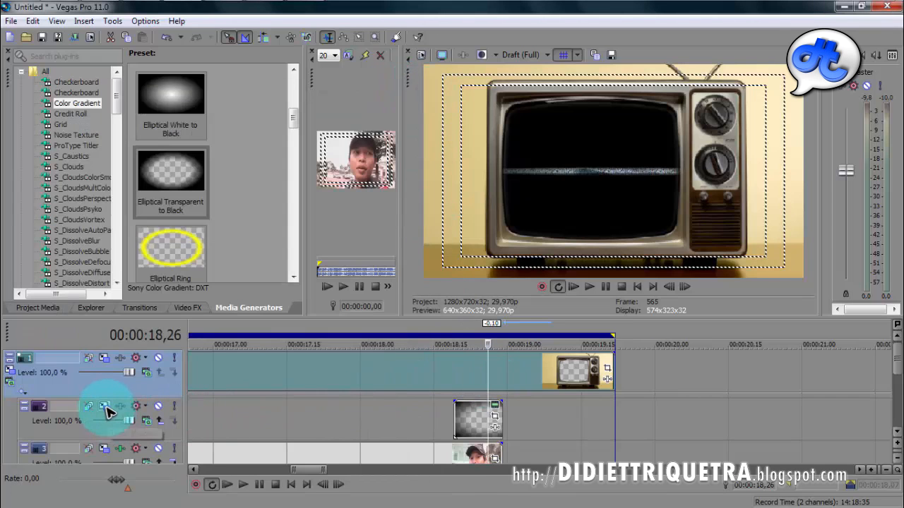
- Set the gradient track's Track Motion at 00:00:00,00 to 958 × 538,88 with position X -88,03 and Y 12,58, centring the collapse in the TV
left_click(106, 409)
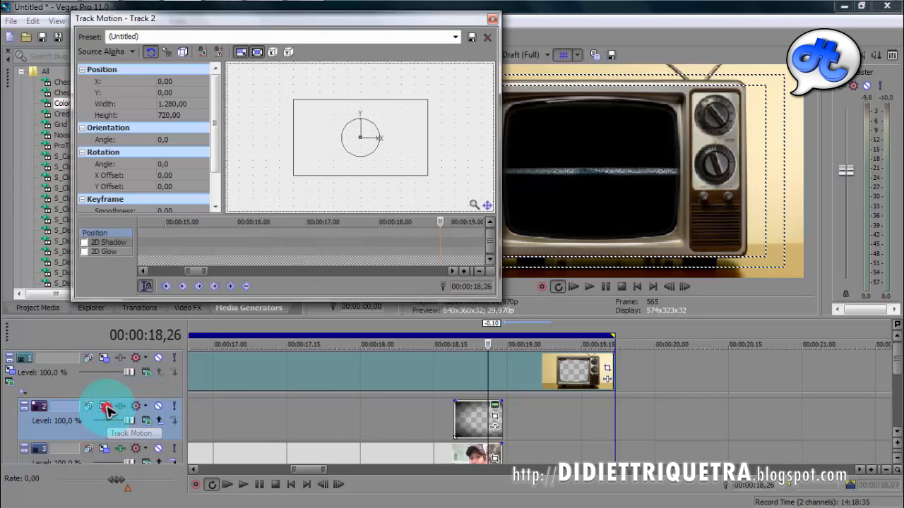
left_click(314, 129)
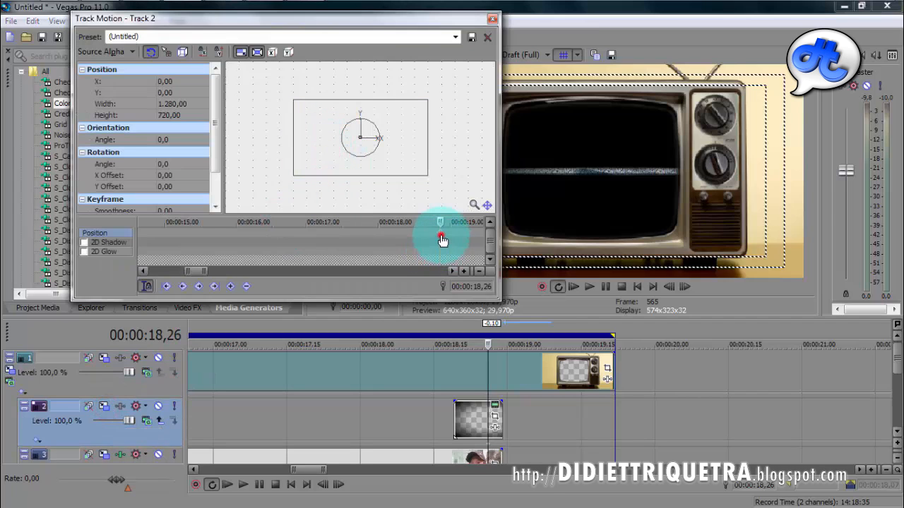
left_click(146, 286)
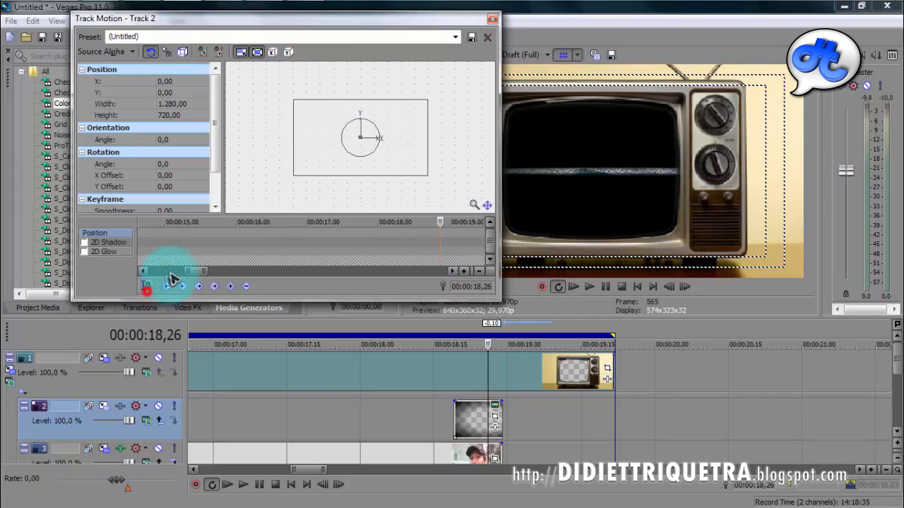
left_click_drag(440, 220, 141, 228)
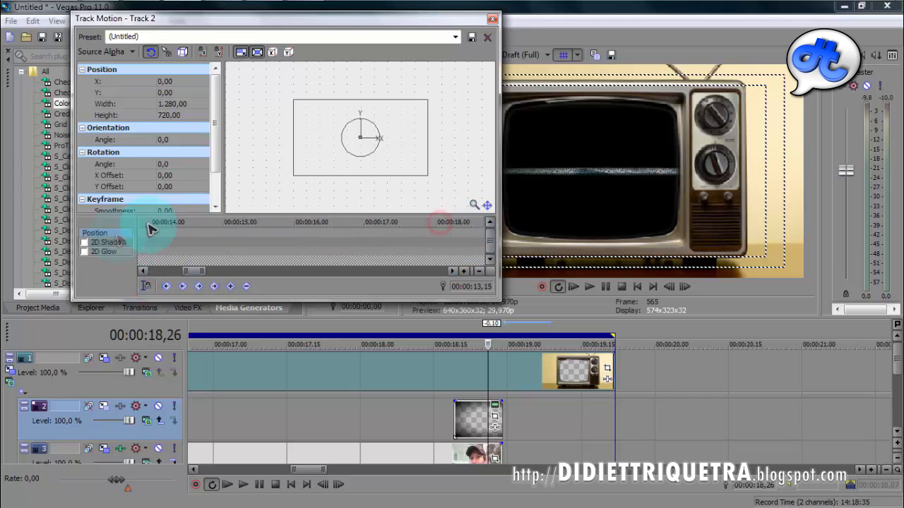
left_click_drag(188, 272, 111, 272)
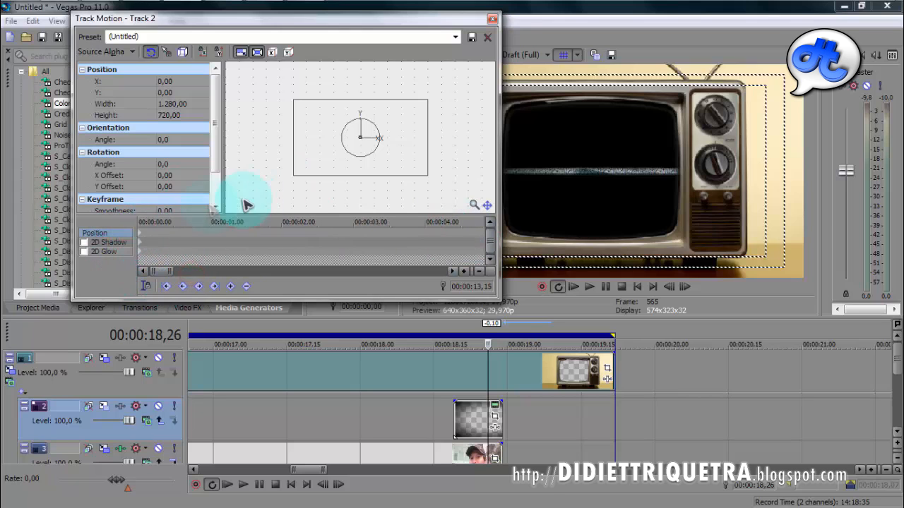
left_click(139, 238)
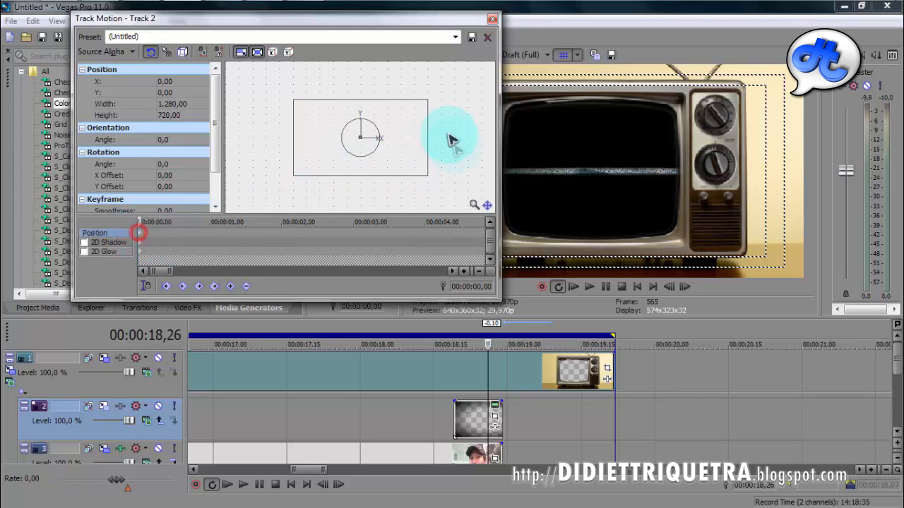
left_click_drag(427, 99, 392, 144)
left_click_drag(395, 18, 318, 19)
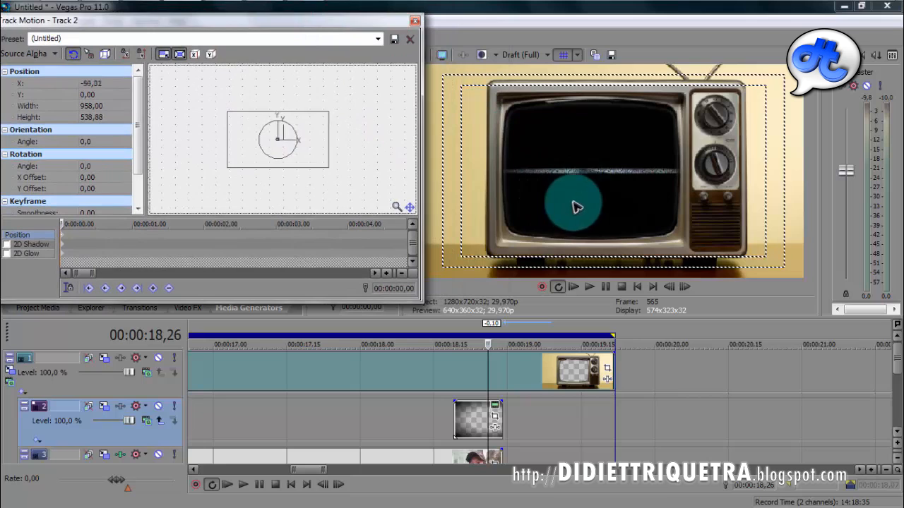
left_click_drag(314, 157, 310, 156)
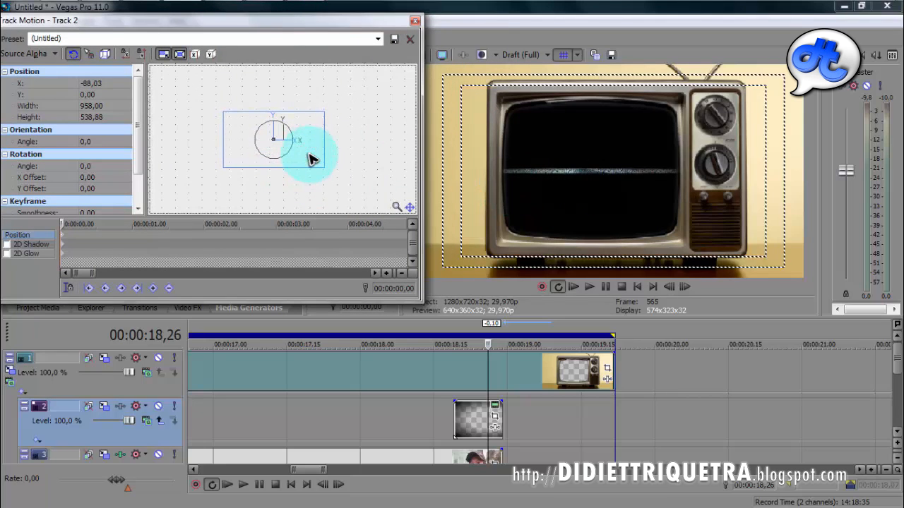
left_click_drag(311, 159, 311, 158)
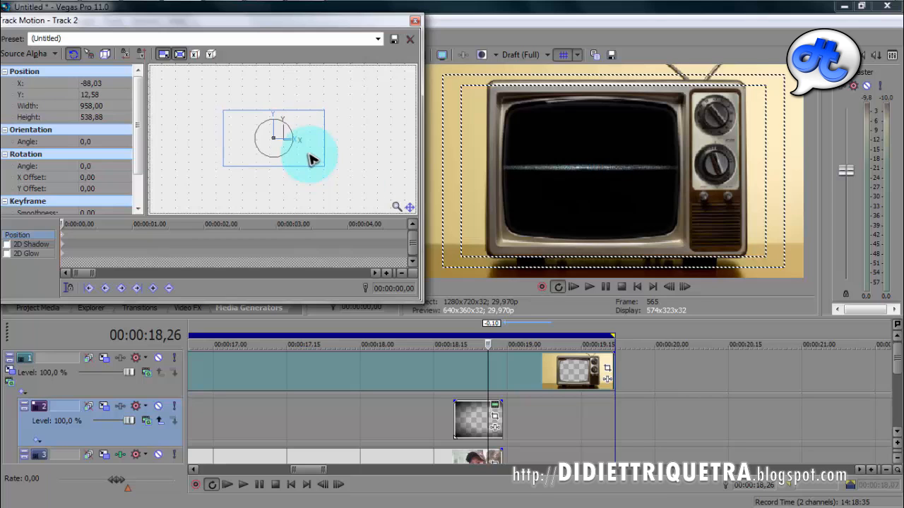
left_click(415, 20)
- Play back and scrub through the switch-off collapse to check its alignment and timing on the TV screen
left_click(421, 360)
key("space")
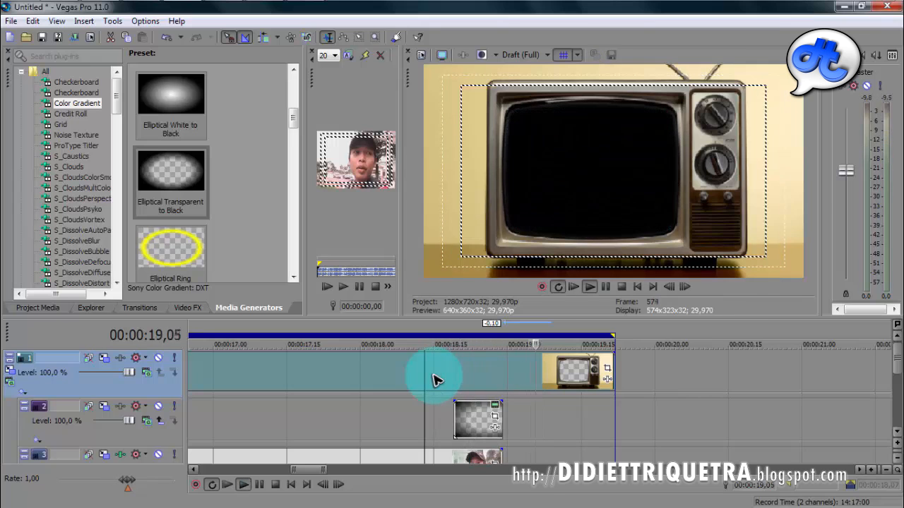
key("space")
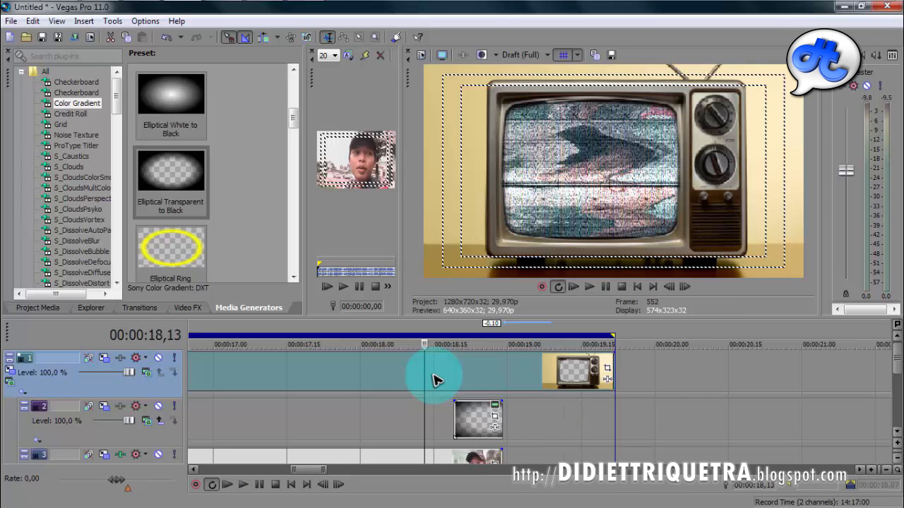
left_click(433, 379)
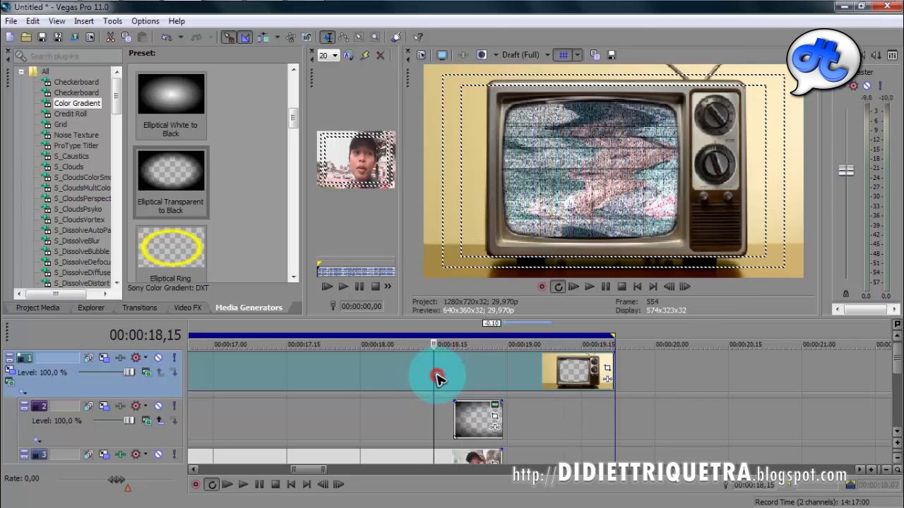
left_click_drag(434, 378, 496, 381)
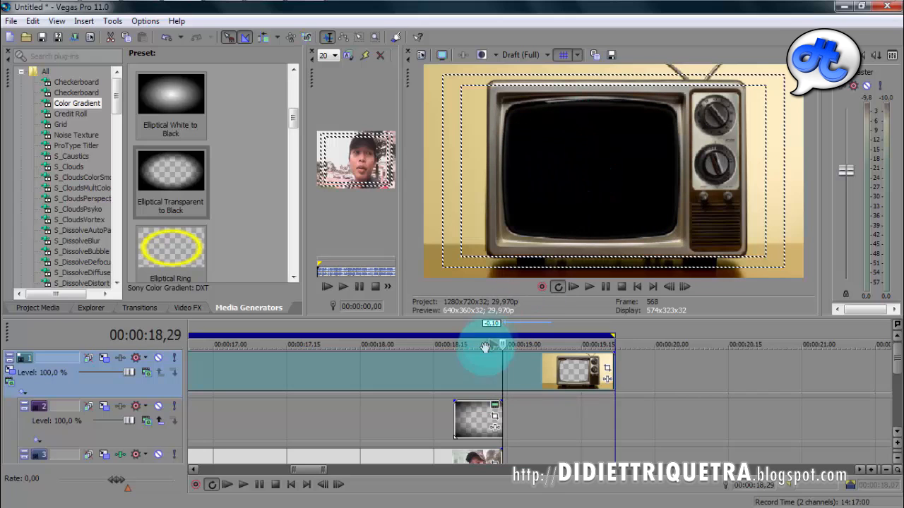
left_click(460, 379)
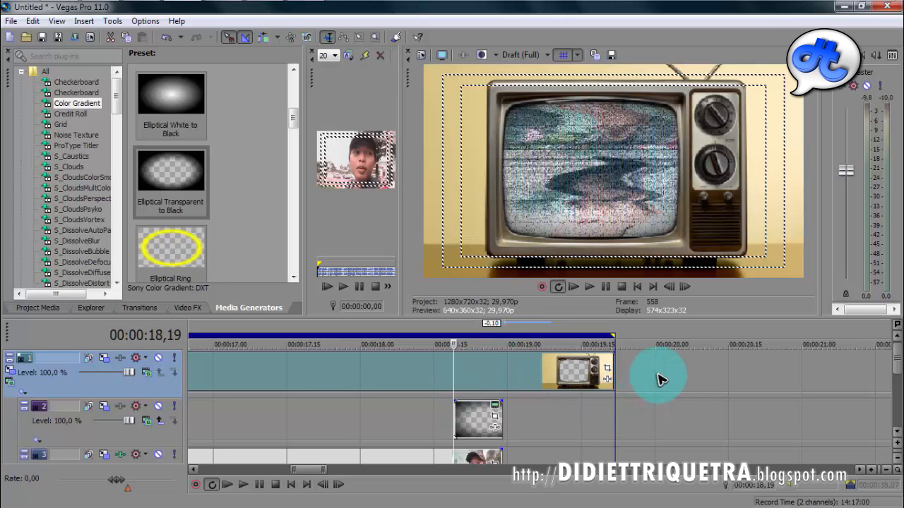
- Insert a new video track, place it directly below the TV track and make it a compositing child
key("ctrl+shift+q")
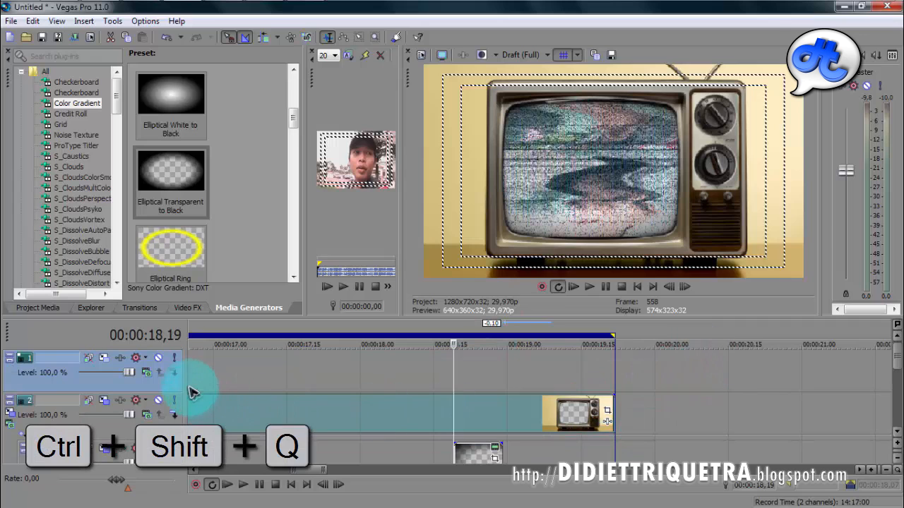
left_click_drag(179, 415, 185, 432)
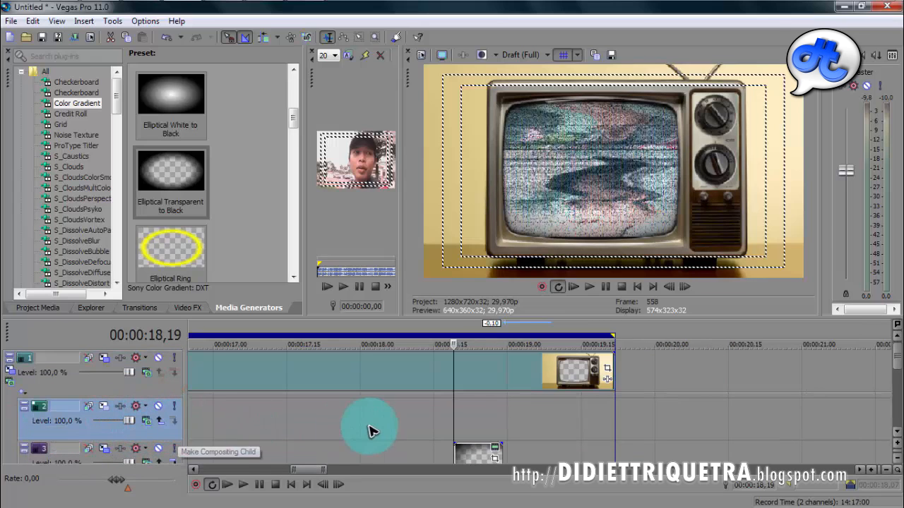
left_click(373, 426)
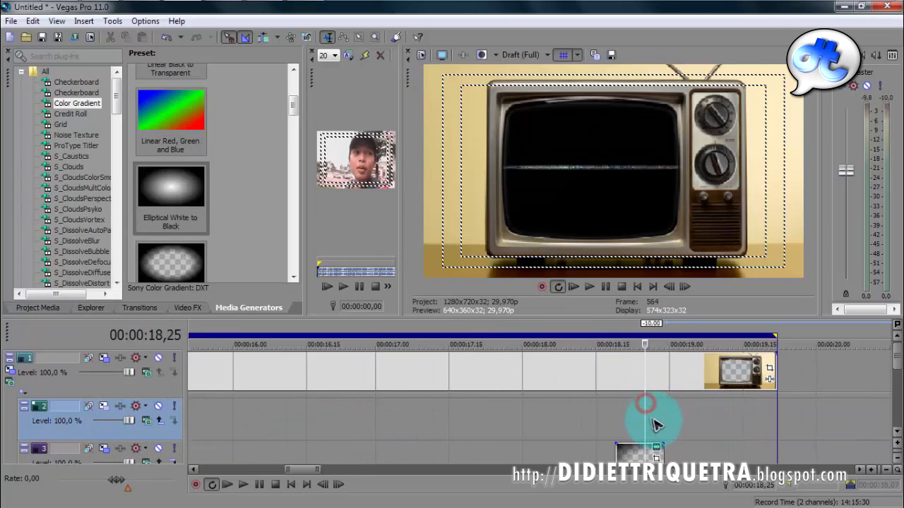
- Add an Elliptical White to Black color gradient to the new track, starting at 00:00:18,29 where the collapse gradient ends
left_click(651, 422)
mouse_move(648, 420)
left_mouse_down()
mouse_move(684, 420)
mouse_move(641, 417)
mouse_move(660, 422)
left_mouse_up()
left_click_drag(173, 188, 676, 420)
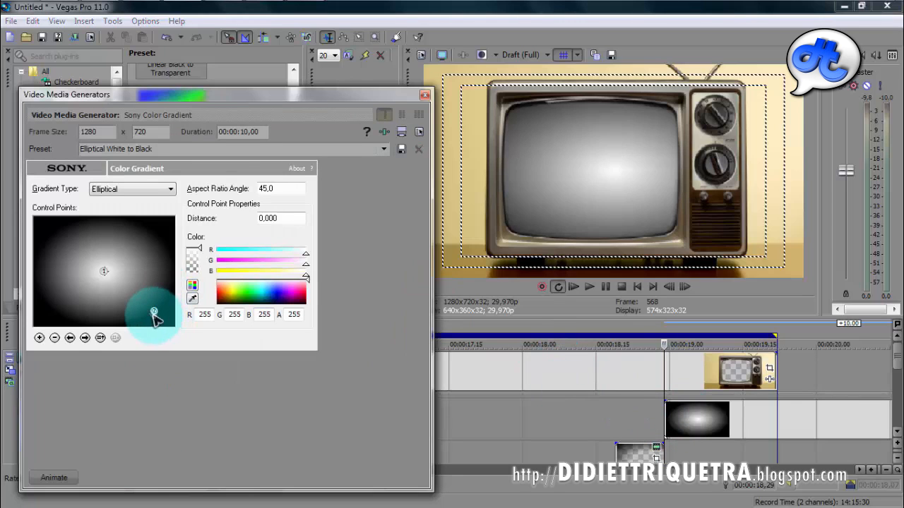
- Set the gradient's outer point to gray 101 at distance 0,707 and its center point to light gray 221
left_click(153, 312)
mouse_move(200, 249)
left_mouse_down()
mouse_move(204, 261)
mouse_move(201, 244)
left_mouse_up()
left_click(310, 300)
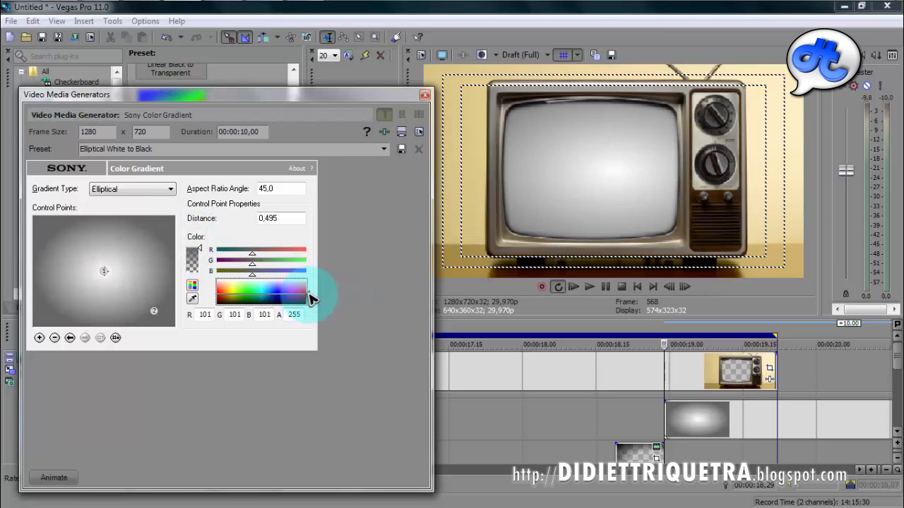
left_click_drag(156, 313, 175, 326)
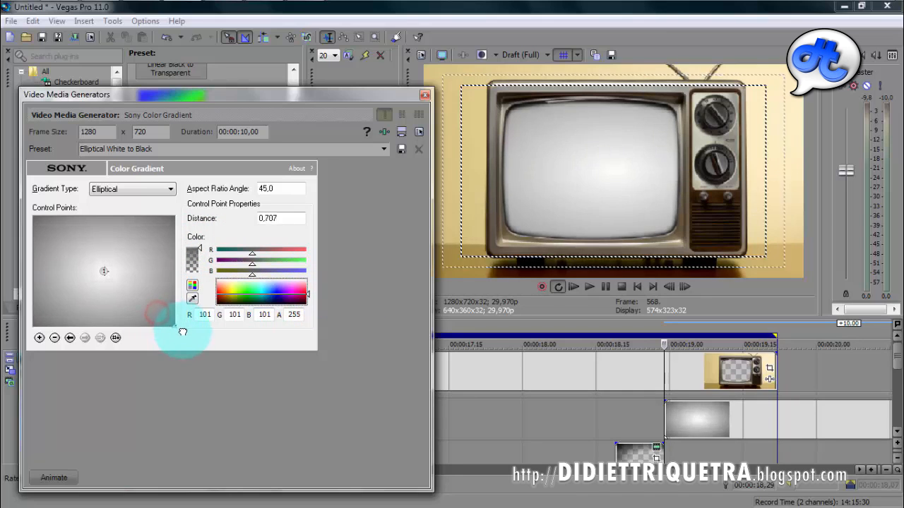
left_click(104, 271)
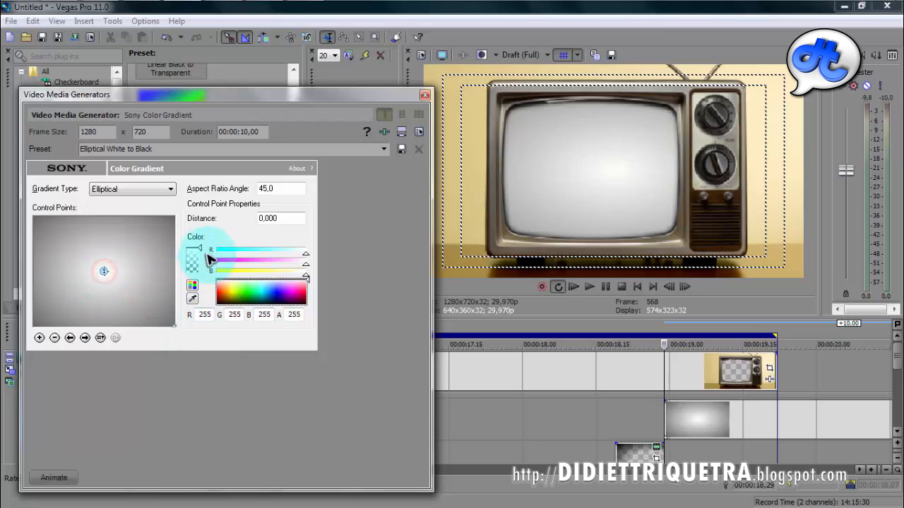
mouse_move(202, 249)
left_mouse_down()
mouse_move(202, 257)
mouse_move(202, 247)
left_mouse_up()
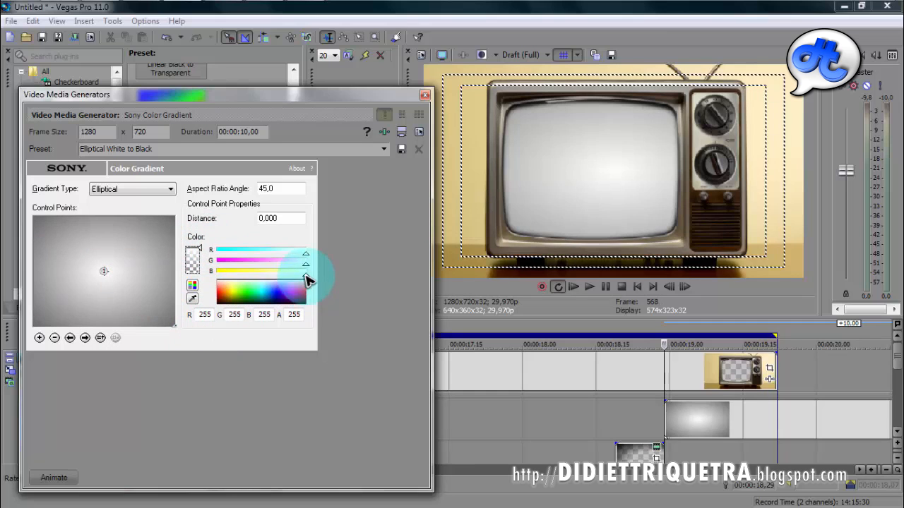
left_click_drag(308, 285, 311, 286)
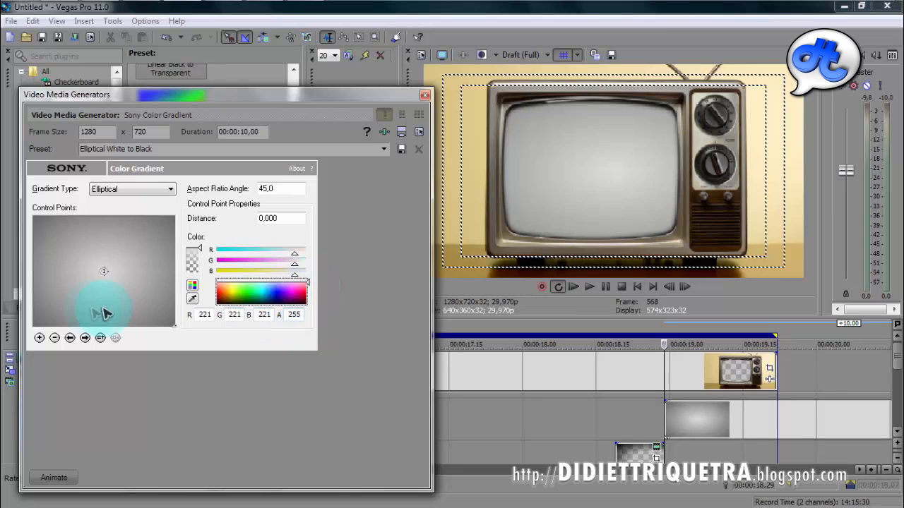
left_click(426, 96)
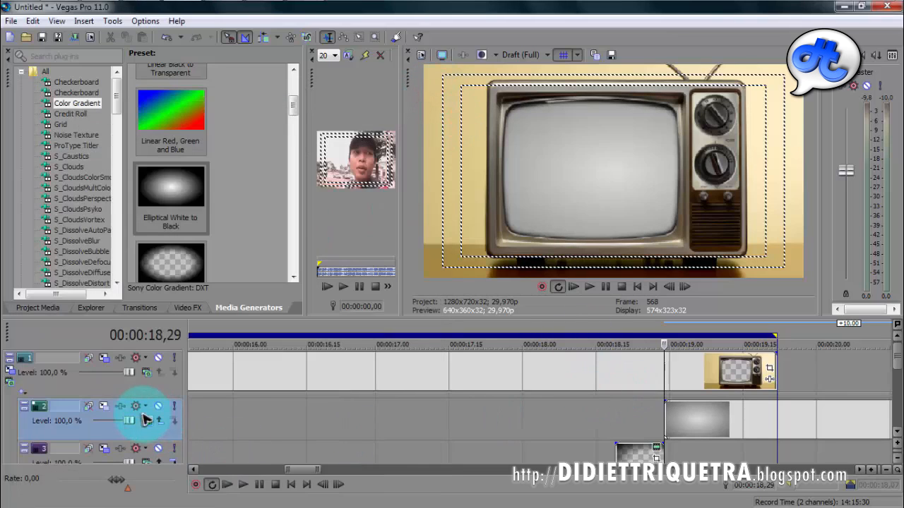
- Set the new gradient track's Track Motion to 947,91 × 533,20 with position X -69,17 and Y 12,58
left_click(103, 406)
left_click_drag(324, 165, 326, 168)
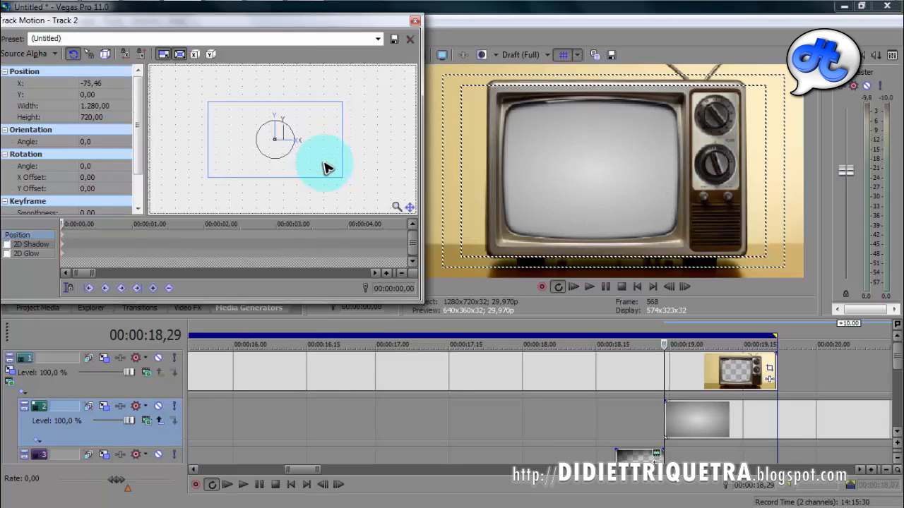
left_click_drag(342, 103, 330, 125)
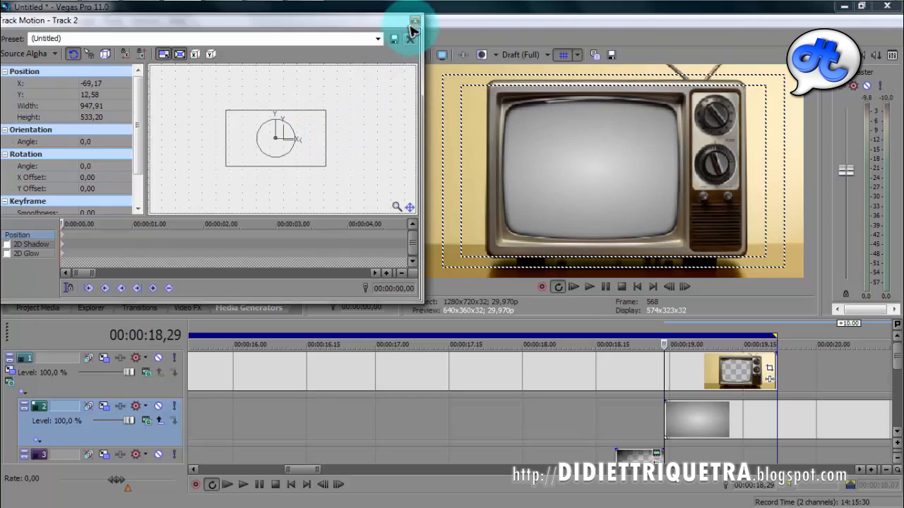
- Play the whole composite from the start through the TV switch-off to review the result
left_click(414, 25)
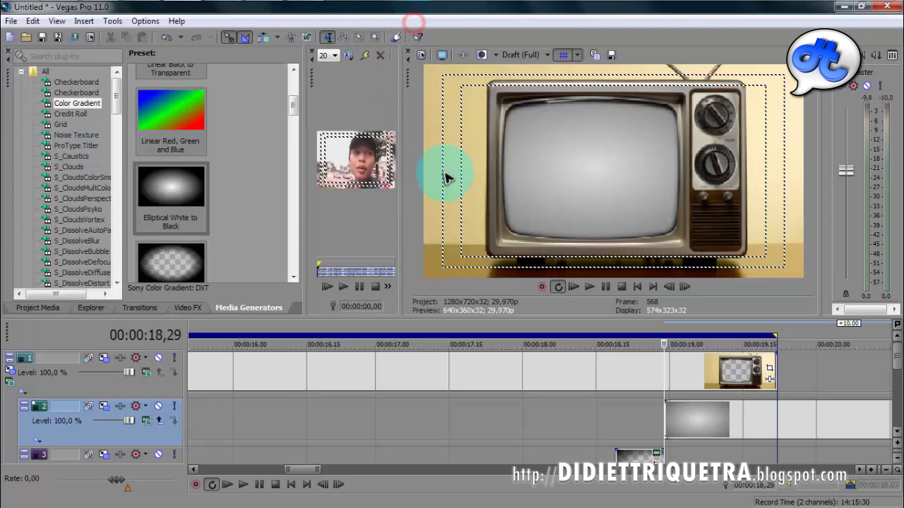
left_click(485, 374)
scroll(485, 381, "down", 5)
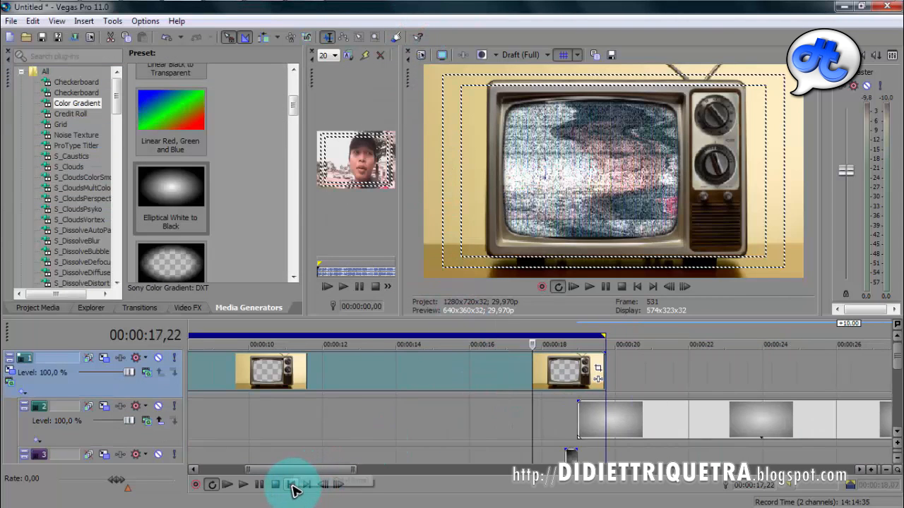
left_click(291, 485)
key("space")
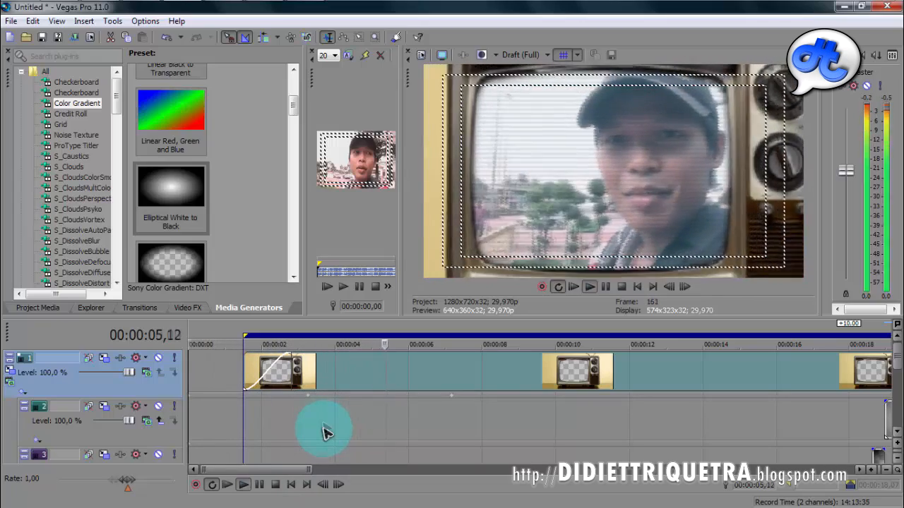
key("space")
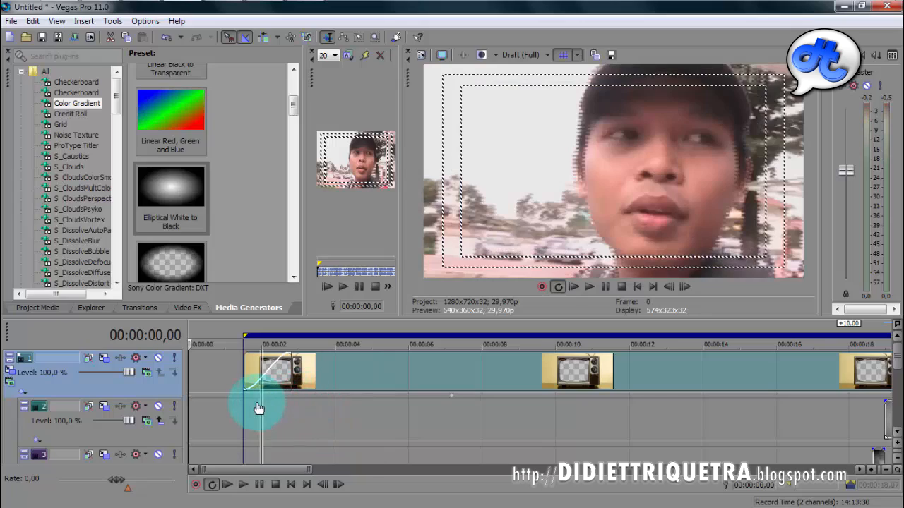
key("space")
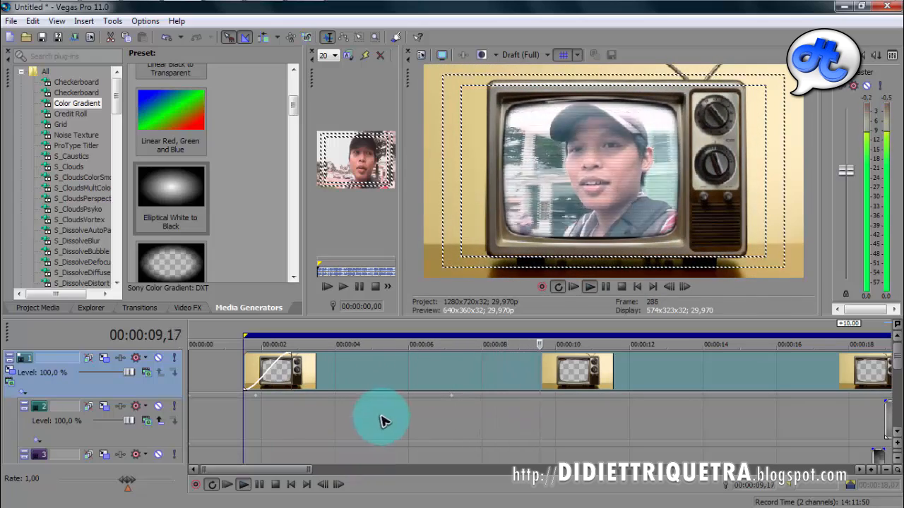
scroll(382, 421, "down", 3)
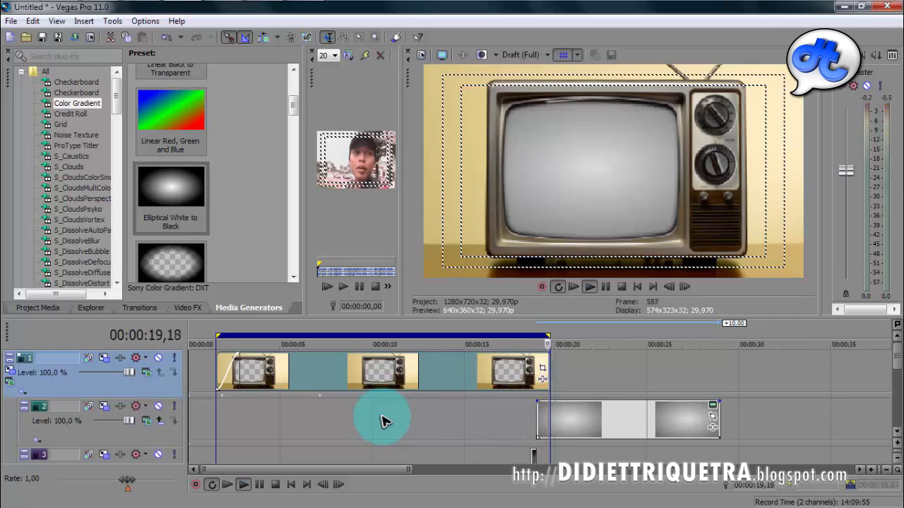
key("space")
- Move the gray gradient event earlier so it starts together with the collapse gradient at 00:00:18,19, and check the overlap
left_click(531, 370)
scroll(531, 371, "up", 5)
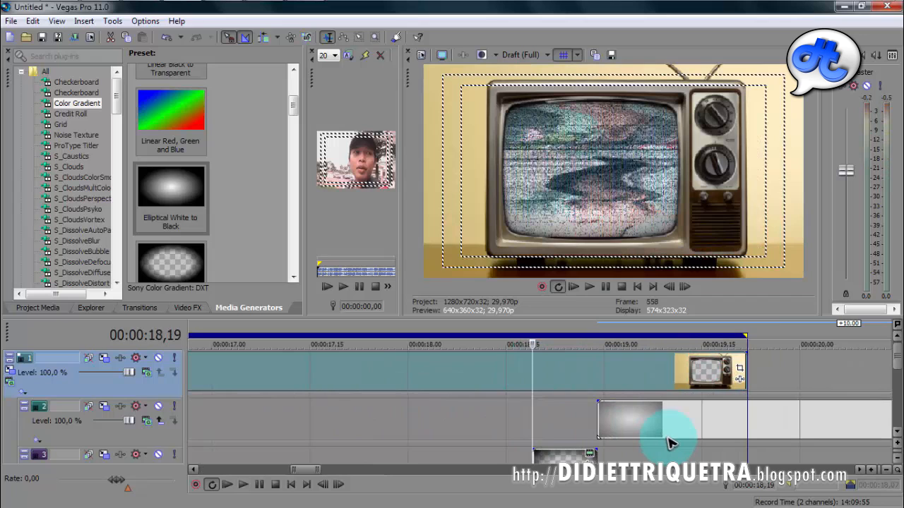
left_click_drag(565, 365, 513, 375)
left_click_drag(608, 412, 547, 411)
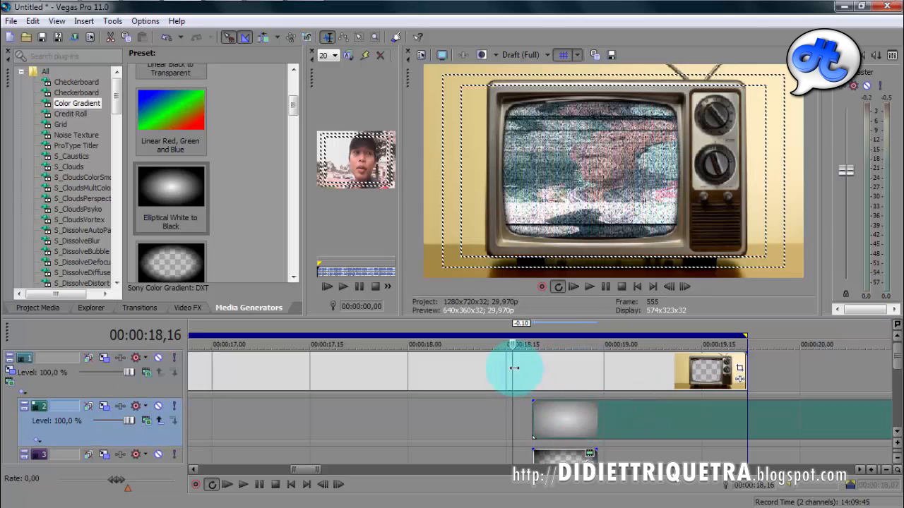
left_click(514, 368)
left_click_drag(512, 374, 564, 377)
left_click(584, 428)
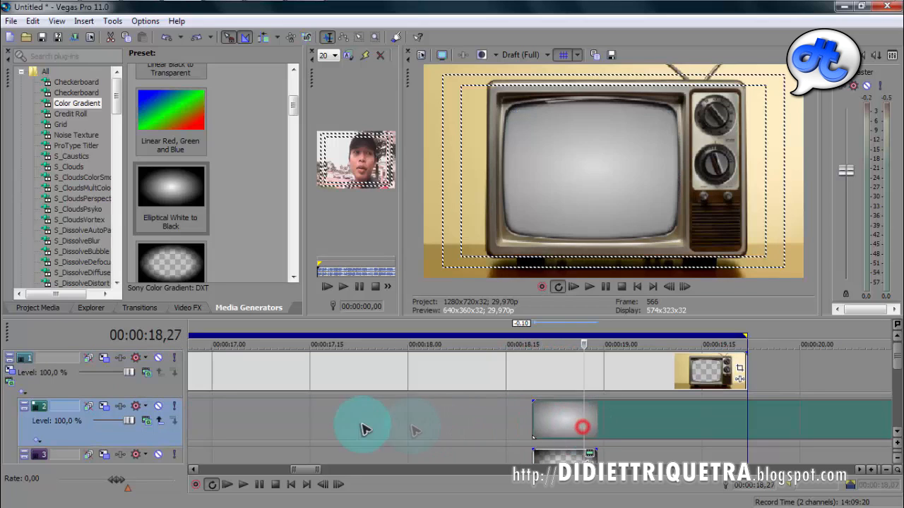
- Set the gray gradient track's compositing mode to Screen and preview the switch-off
left_click(150, 423)
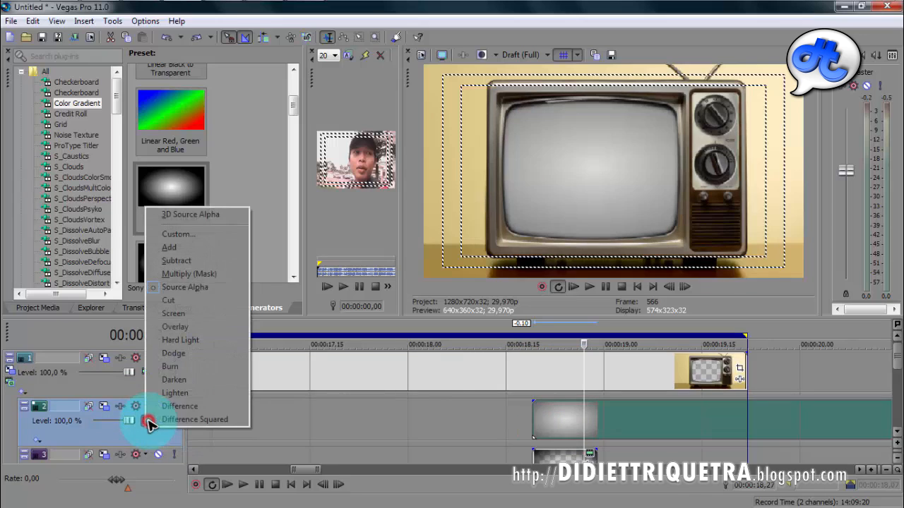
left_click(176, 315)
left_click(525, 374)
left_click_drag(527, 370, 551, 375)
key("space")
key("space")
left_click(524, 375)
- Lower the gray gradient event's opacity to 70% and play back the switch-off
left_click_drag(634, 407, 636, 420)
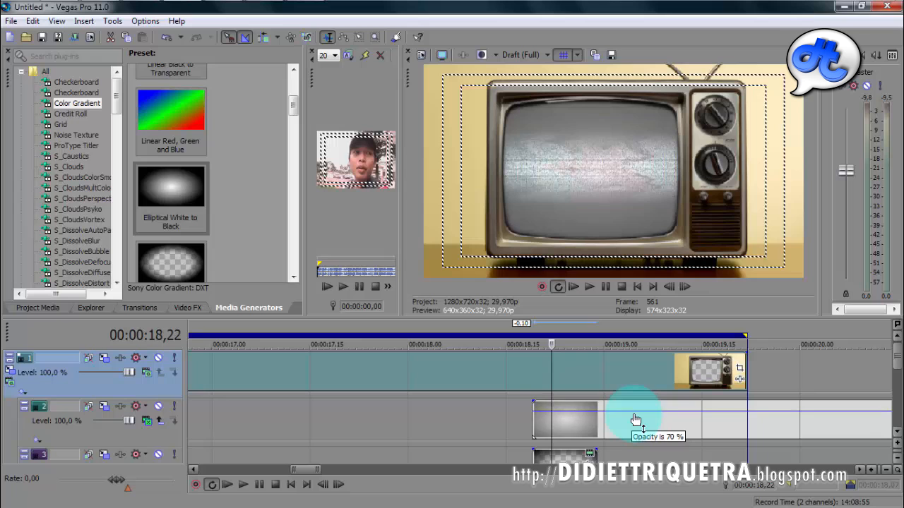
left_click_drag(525, 369, 511, 379)
key("space")
key("space")
key("space")
key("space")
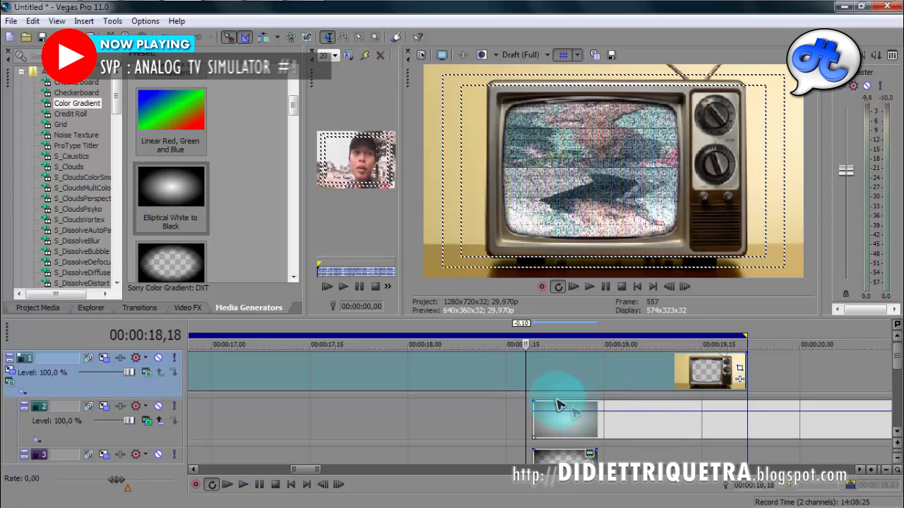
- Set the gray gradient event's opacity to 56% and play the collapse to check the blank screen
left_click_drag(615, 410, 651, 425)
left_click(573, 374)
left_click(607, 372)
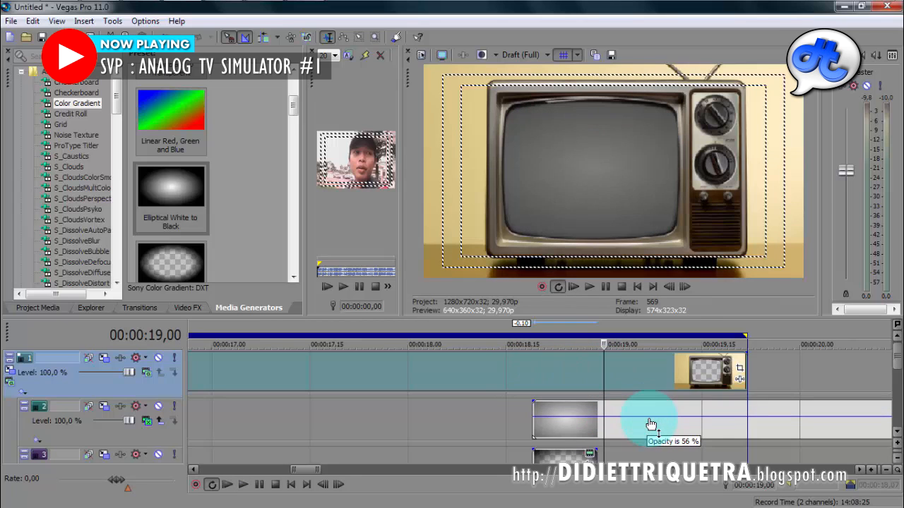
left_click(517, 375)
key("space")
key("space")
key("space")
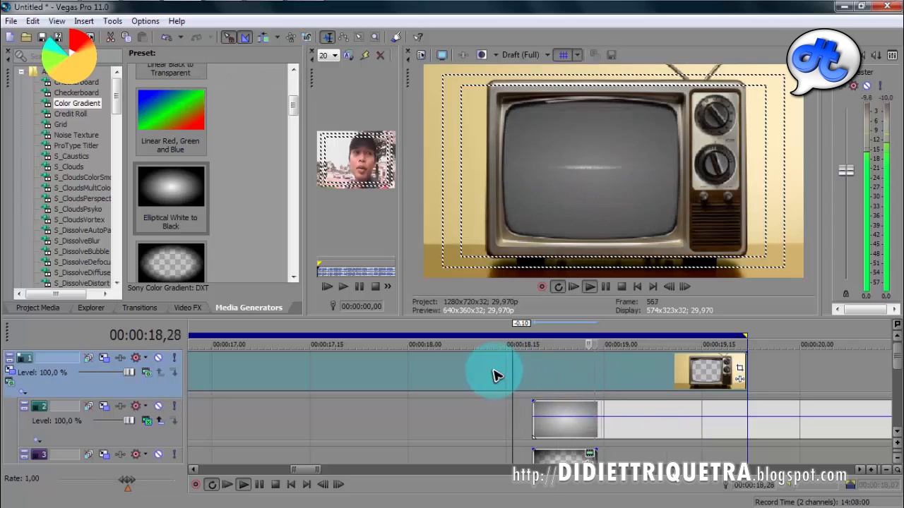
key("space")
- Scrub through the full timeline and its lower tracks to examine the zoom-out, static and switch-off sections
mouse_move(511, 366)
left_mouse_down()
mouse_move(557, 373)
mouse_move(531, 369)
mouse_move(537, 385)
mouse_move(586, 378)
mouse_move(544, 373)
mouse_move(531, 379)
mouse_move(585, 381)
mouse_move(619, 369)
mouse_move(589, 379)
mouse_move(490, 380)
mouse_move(597, 384)
mouse_move(474, 383)
mouse_move(495, 370)
left_mouse_up()
scroll(475, 379, "down", 3)
scroll(502, 369, "down", 5)
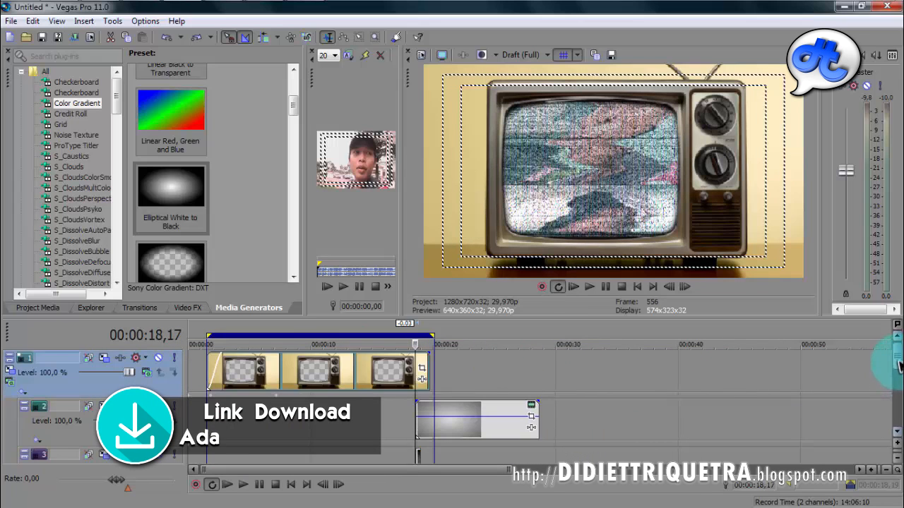
left_click(385, 374)
left_click_drag(385, 374, 177, 379)
key("space")
left_click(234, 380)
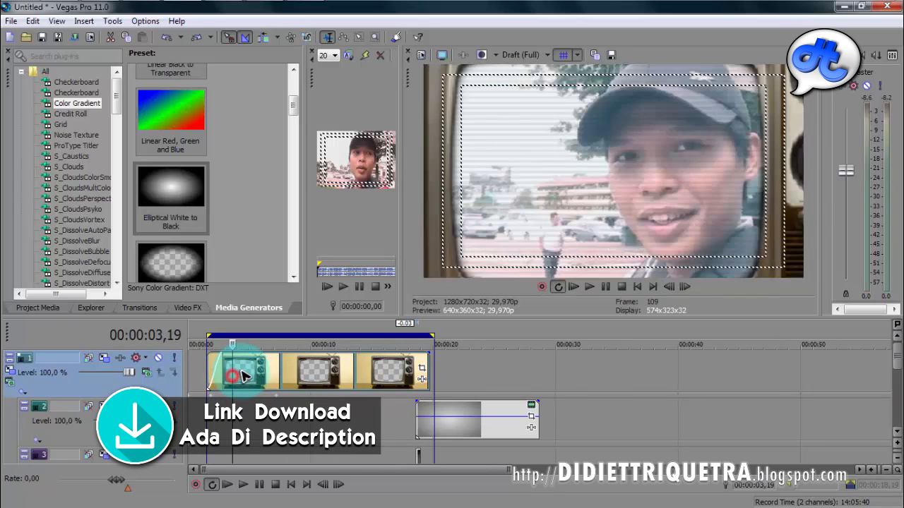
left_click(341, 371)
left_click(403, 370)
left_click(404, 371)
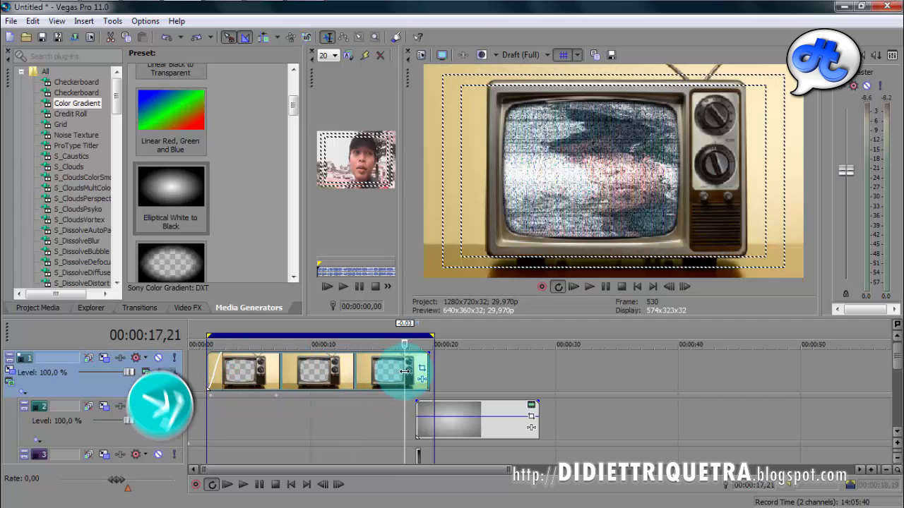
left_click_drag(891, 360, 899, 385)
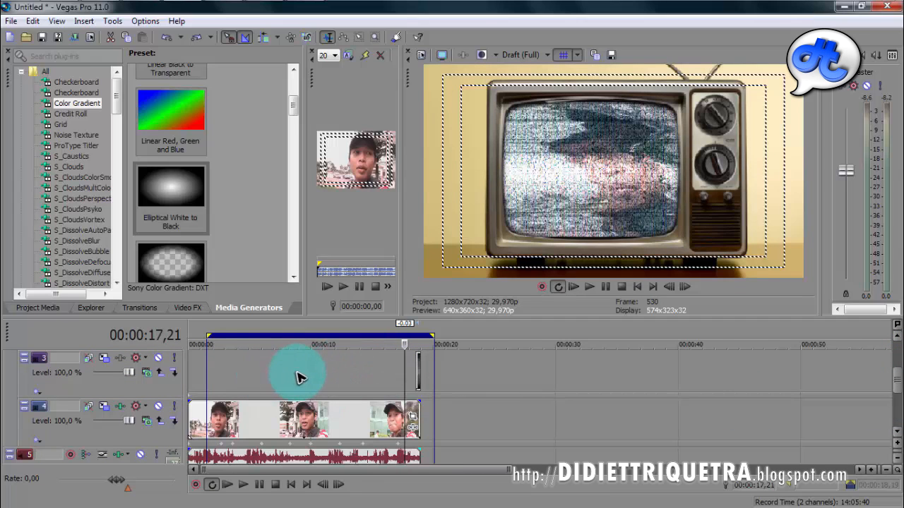
left_click(349, 373)
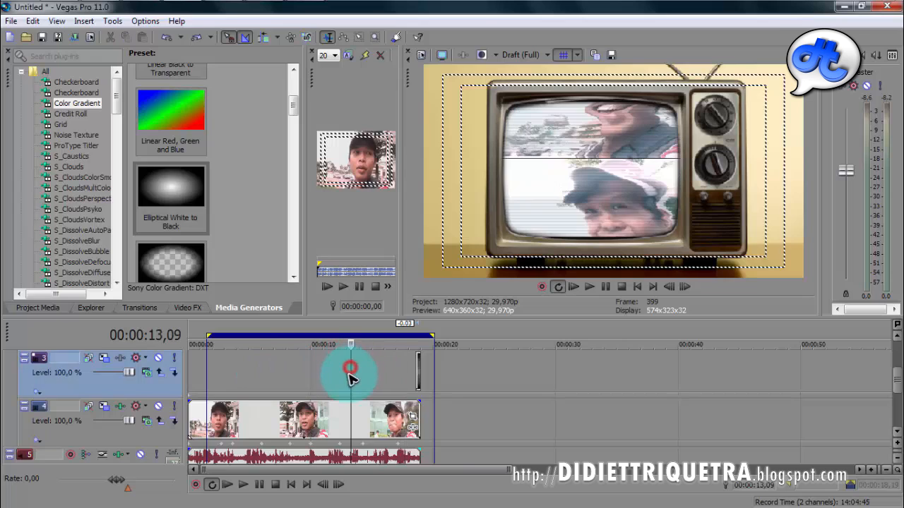